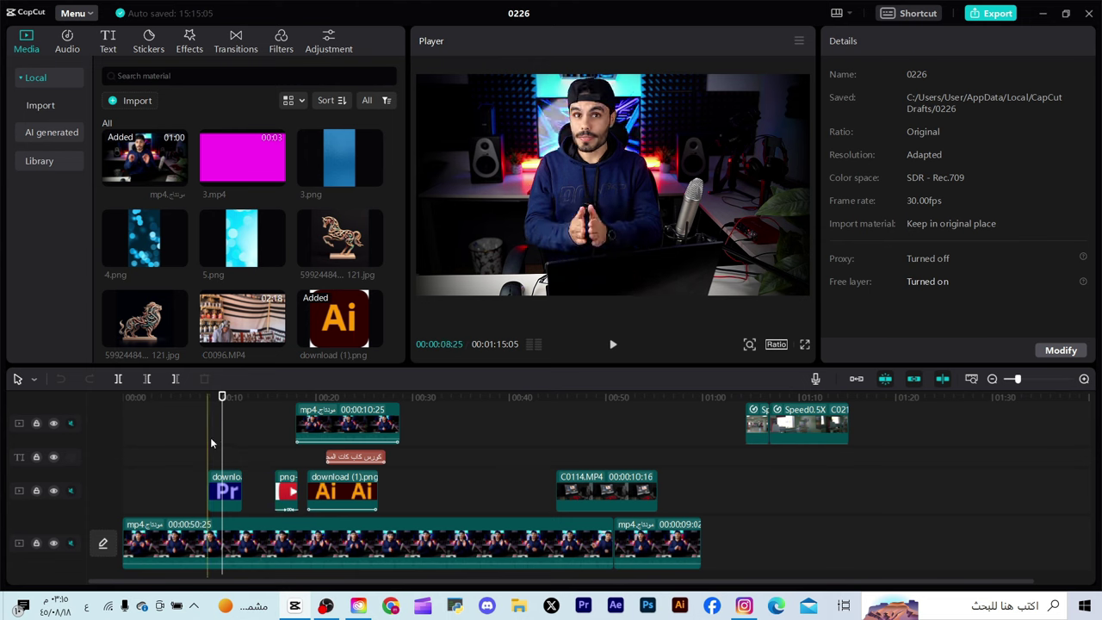
Step: Place the magenta-background clip 3.mp4 on the overlay track above the main video, just after the 30-second mark
{"action": "scroll", "coordinate": [225, 482], "scroll_direction": "down", "scroll_amount": 1}
{"action": "left_click_drag", "start_coordinate": [226, 483], "coordinate": [413, 517]}
{"action": "left_click", "coordinate": [435, 523]}
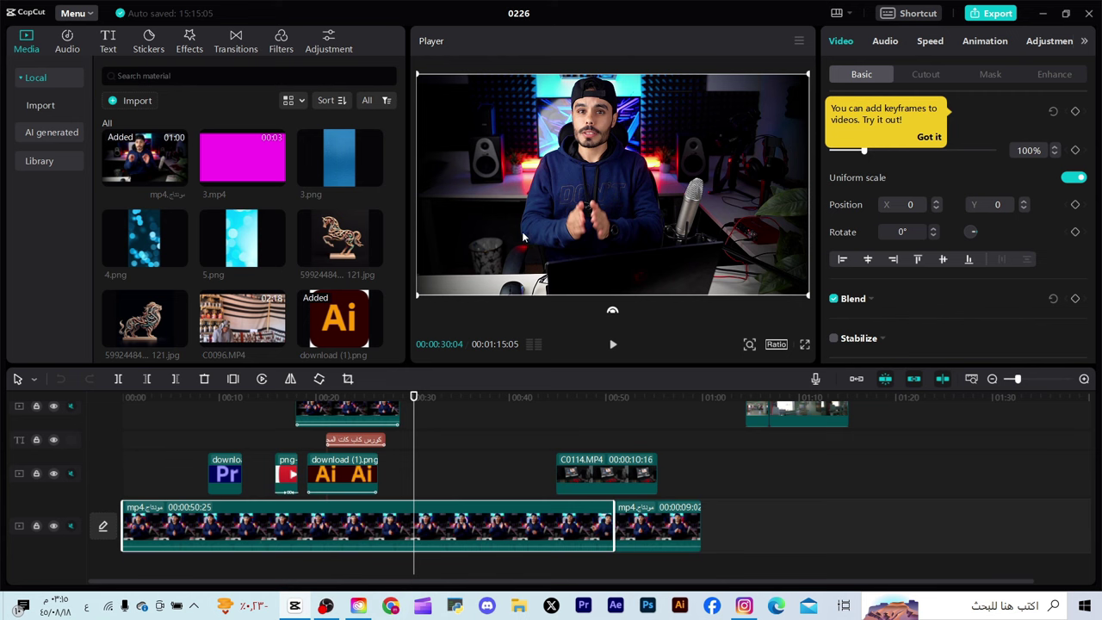
{"action": "left_click_drag", "start_coordinate": [242, 157], "coordinate": [429, 447]}
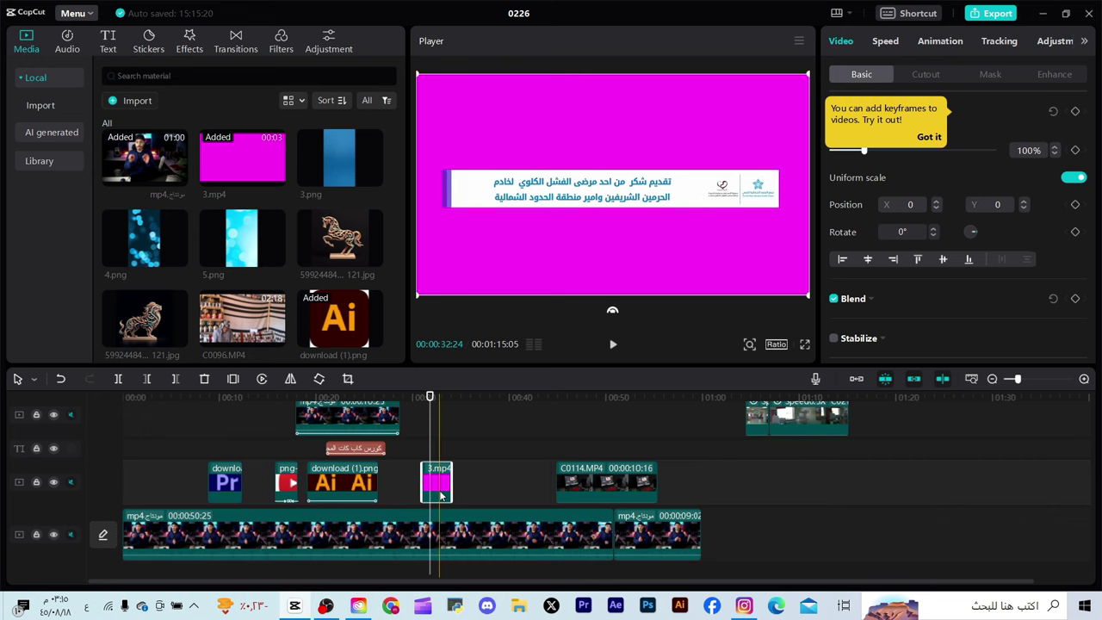
Step: Key out the magenta background of the 3.mp4 clip with Chroma key, sampling the magenta and setting the strength to 2
{"action": "left_click", "coordinate": [930, 137]}
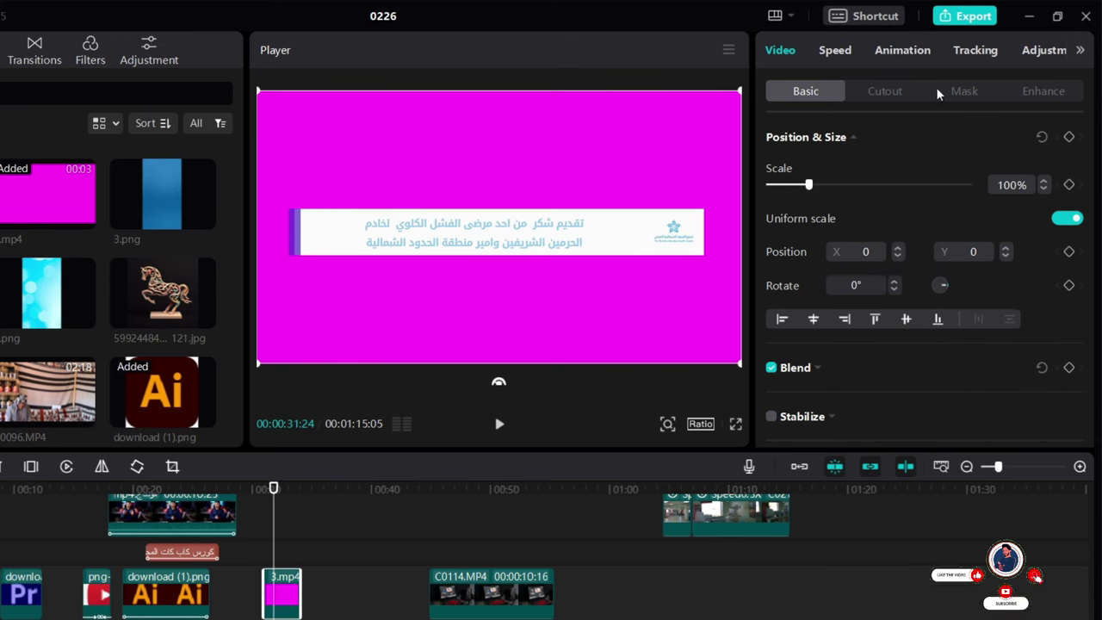
{"action": "left_click", "coordinate": [886, 102]}
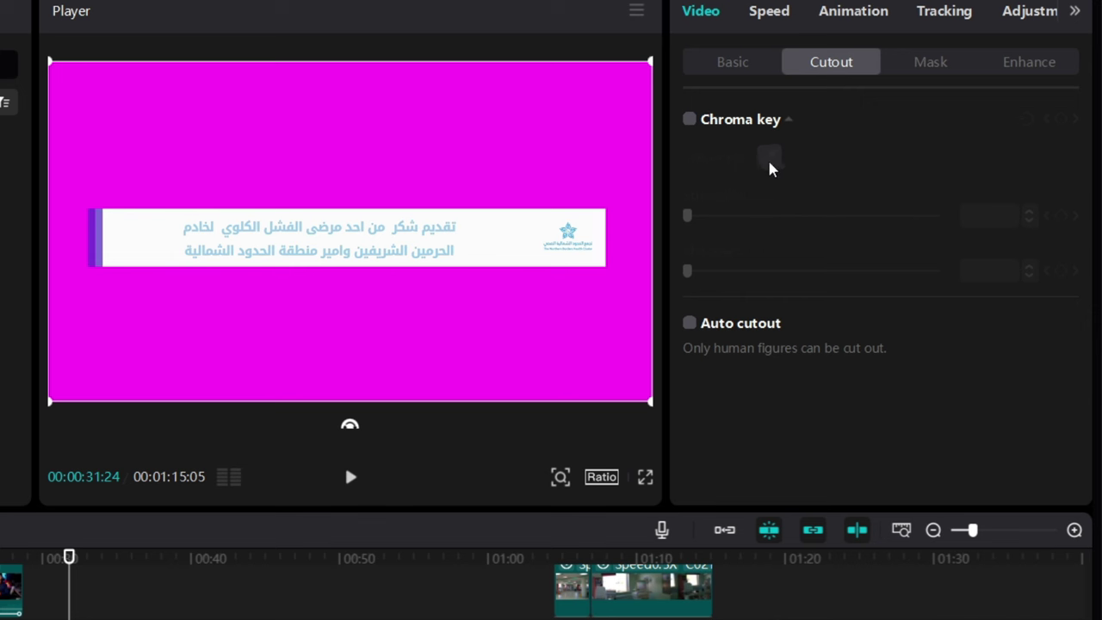
{"action": "left_click", "coordinate": [691, 121]}
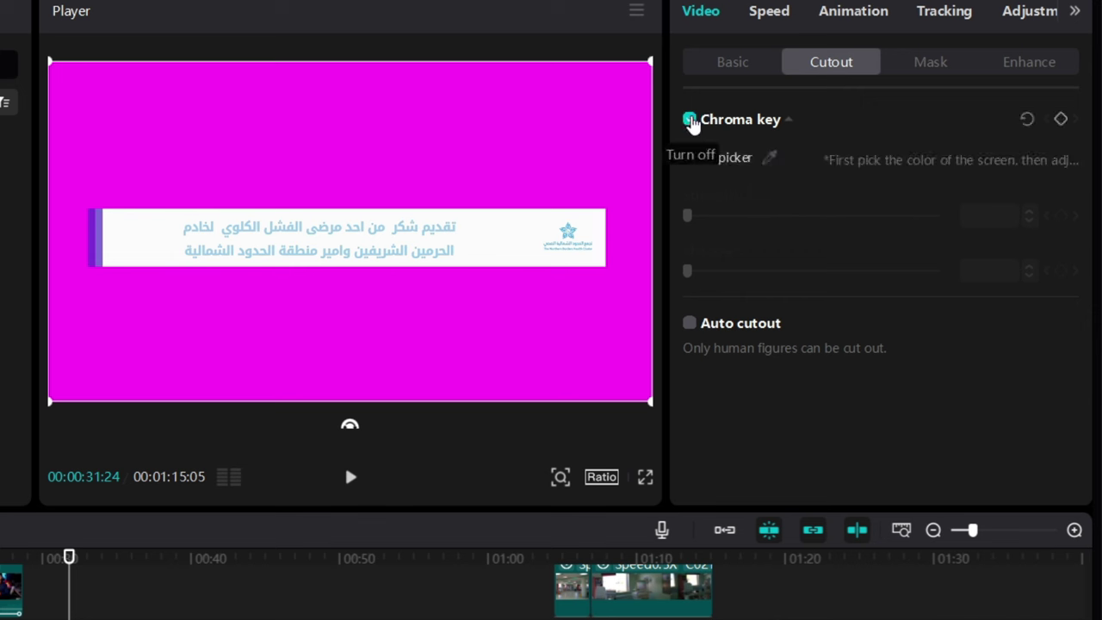
{"action": "left_click", "coordinate": [769, 159]}
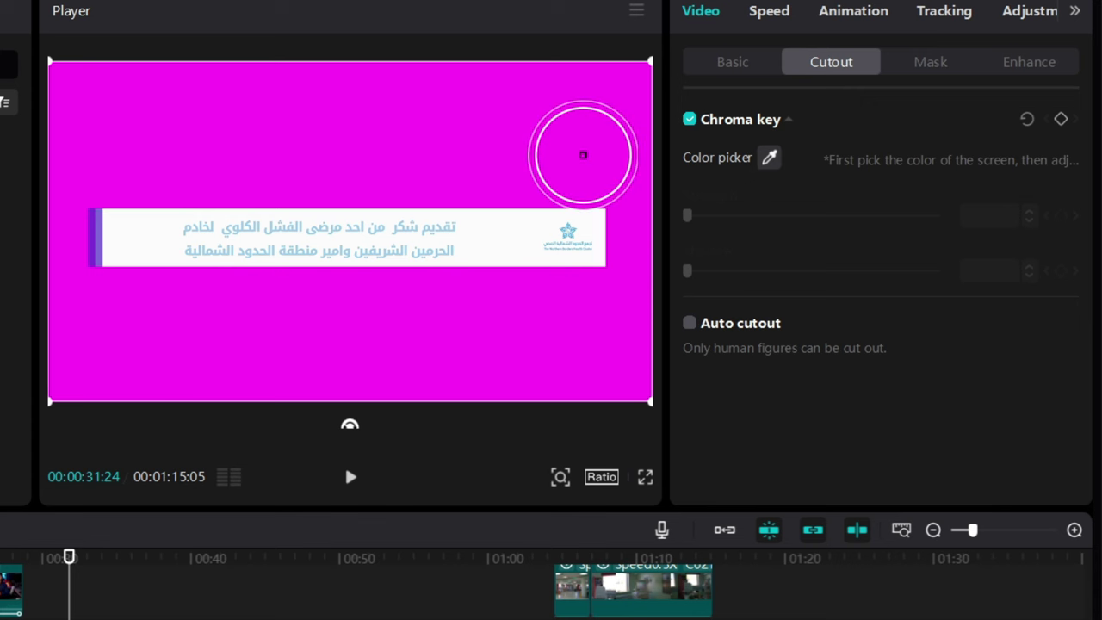
{"action": "left_click", "coordinate": [583, 155]}
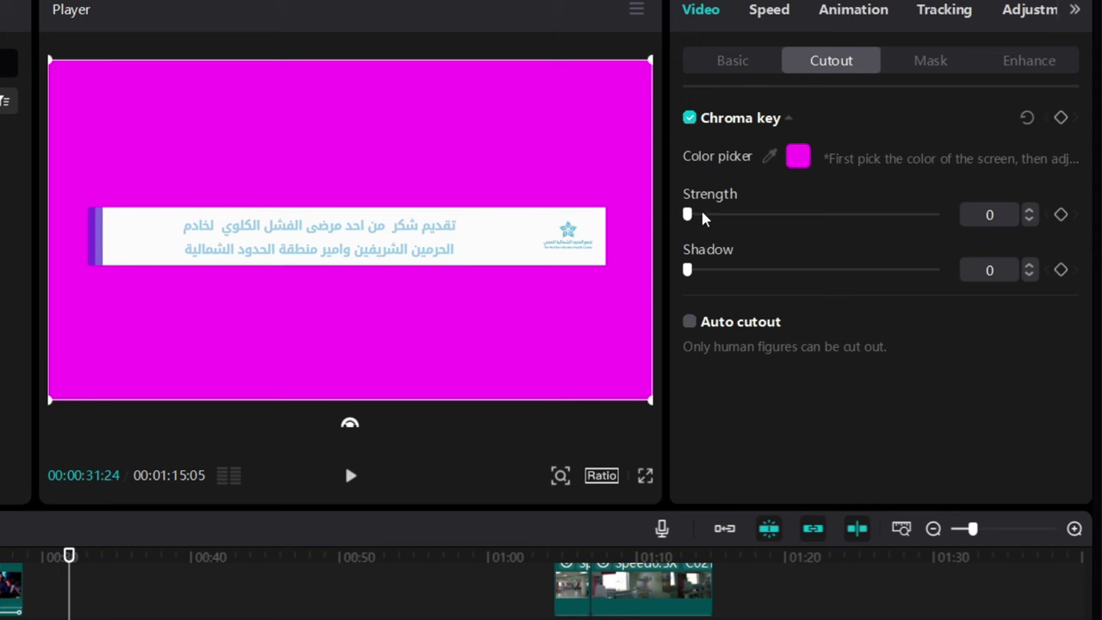
{"action": "mouse_move", "coordinate": [702, 217]}
{"action": "left_mouse_down"}
{"action": "mouse_move", "coordinate": [723, 217]}
{"action": "mouse_move", "coordinate": [665, 211]}
{"action": "mouse_move", "coordinate": [736, 220]}
{"action": "mouse_move", "coordinate": [690, 216]}
{"action": "left_mouse_up"}
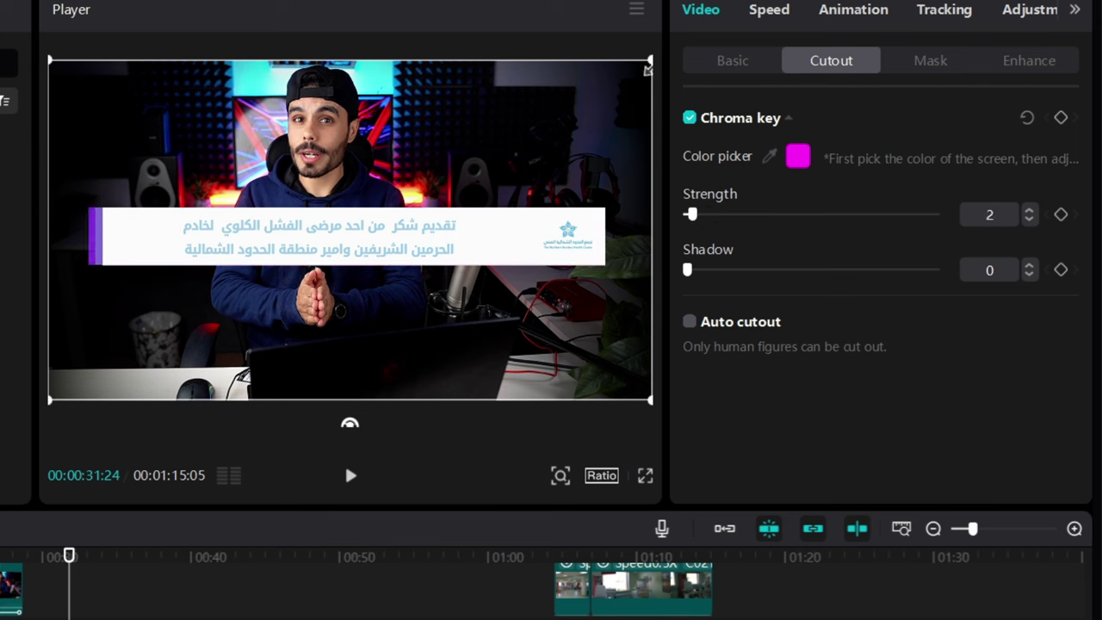
Step: Shrink the keyed banner, move it to the lower part of the video frame, and set its chroma key shadow to 100
{"action": "left_click_drag", "start_coordinate": [648, 67], "coordinate": [546, 118]}
{"action": "left_click_drag", "start_coordinate": [472, 238], "coordinate": [448, 355]}
{"action": "left_click", "coordinate": [352, 479]}
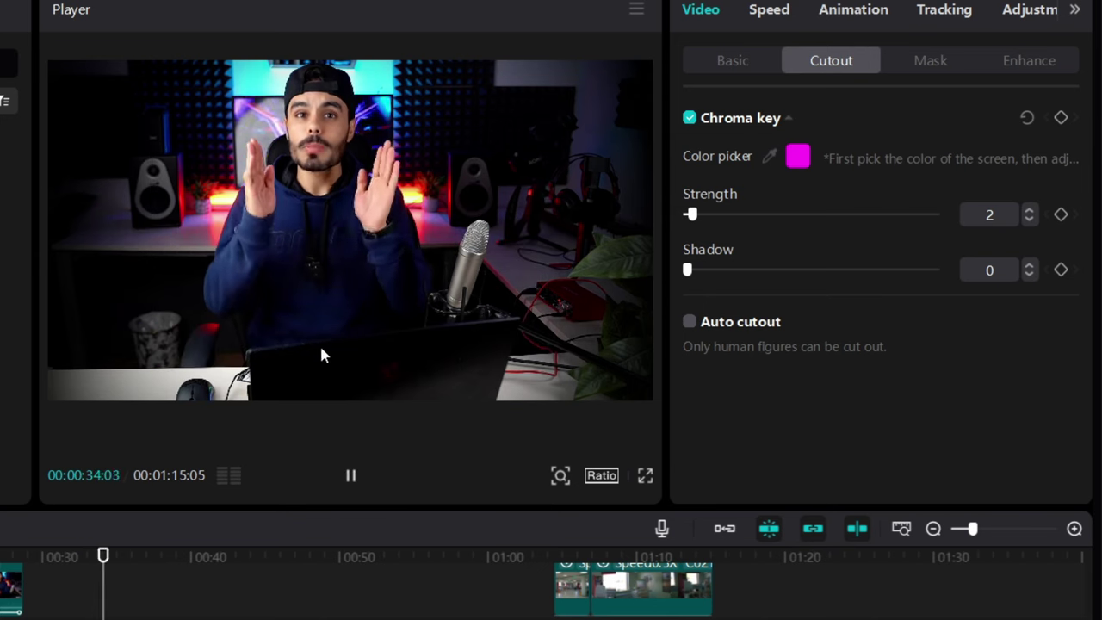
{"action": "key", "text": "space"}
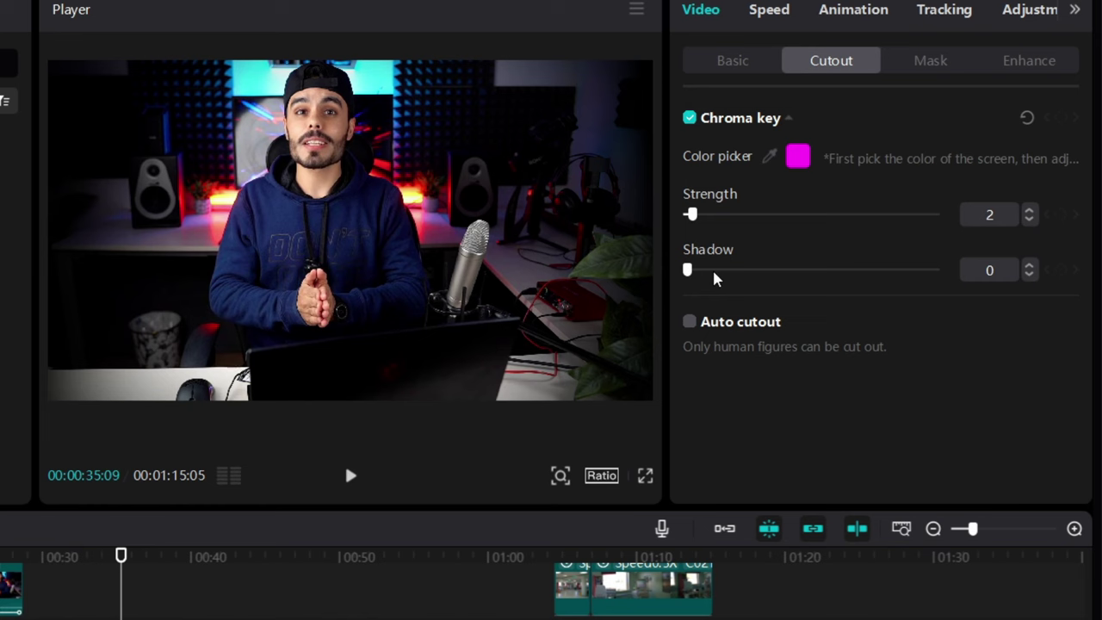
{"action": "left_click_drag", "start_coordinate": [714, 273], "coordinate": [796, 271]}
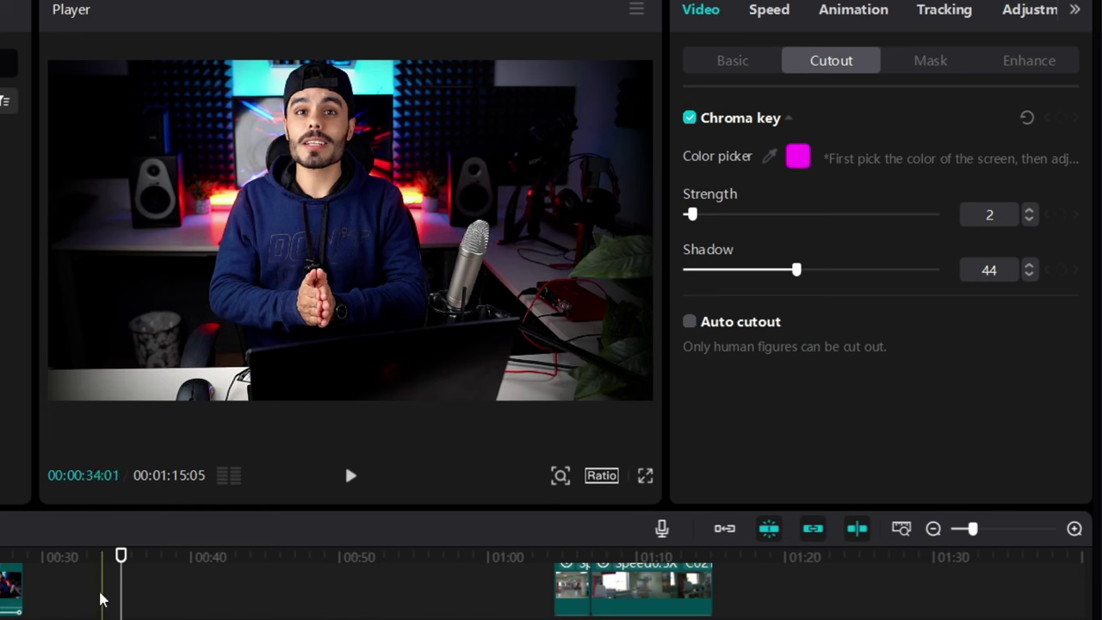
{"action": "left_click", "coordinate": [76, 595]}
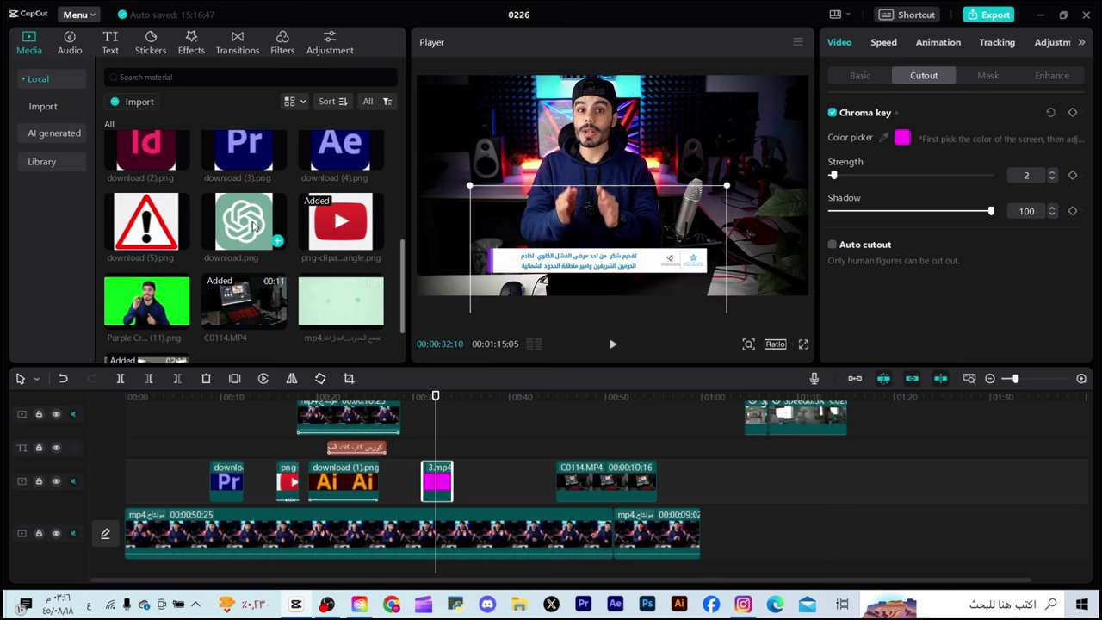
Step: Place the green-screen image "Purple Cr... (11).png" on the overlay track between the 3.mp4 and C0114.MP4 clips
{"action": "scroll", "coordinate": [252, 225], "scroll_direction": "down", "scroll_amount": 2}
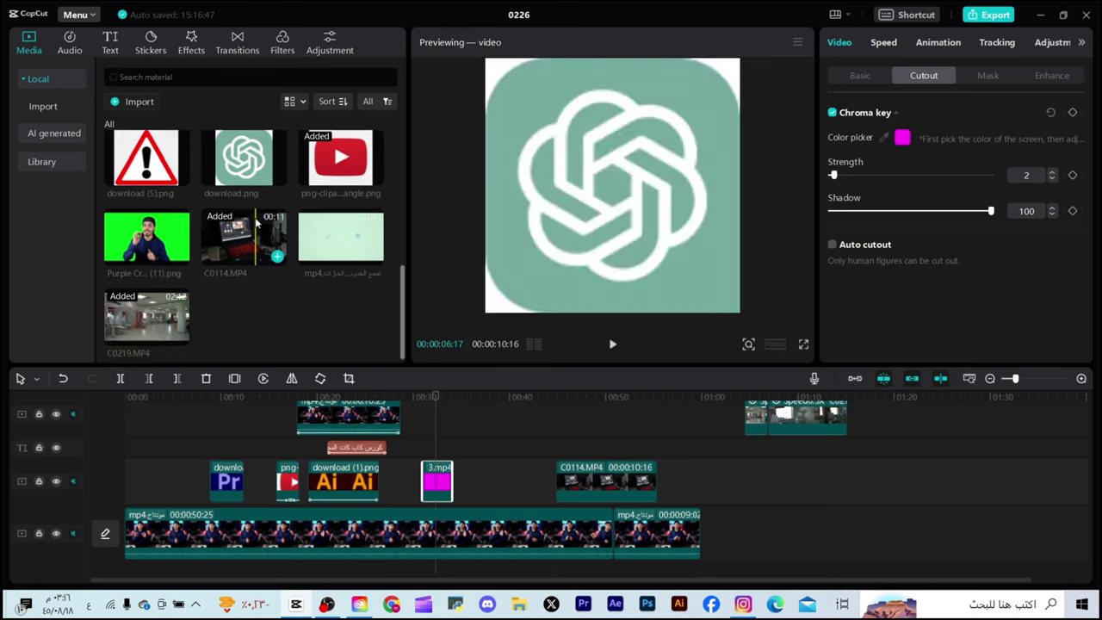
{"action": "left_click", "coordinate": [164, 258]}
{"action": "left_click_drag", "start_coordinate": [163, 258], "coordinate": [487, 487]}
{"action": "left_click", "coordinate": [443, 488]}
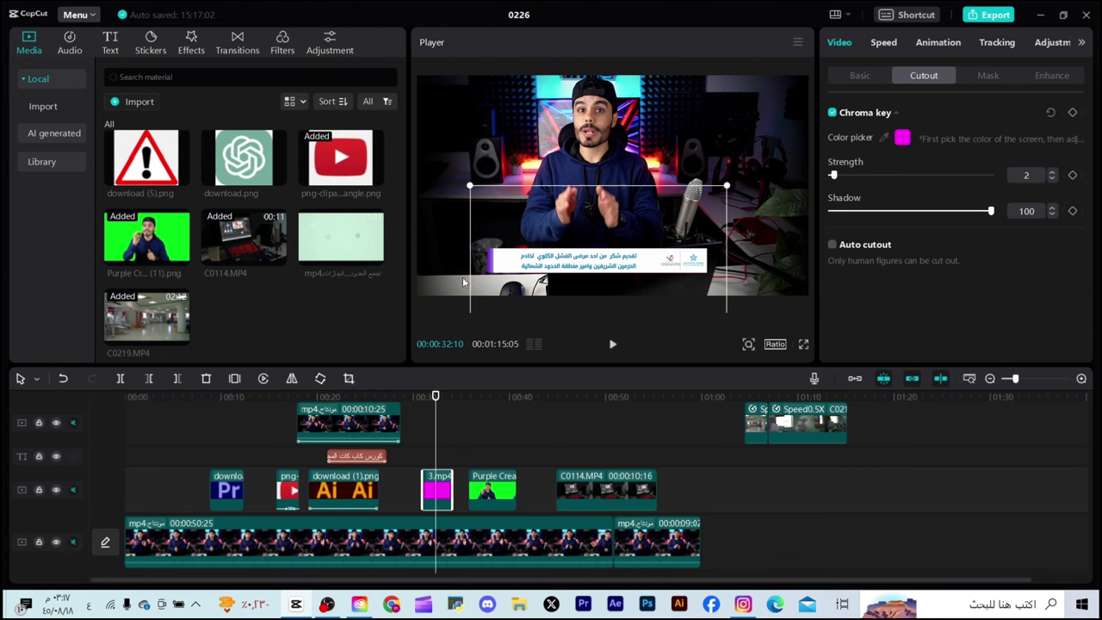
Step: Key out the green background of the placed image with Chroma key, sampling the green and setting the strength to 60
{"action": "left_click_drag", "start_coordinate": [436, 435], "coordinate": [499, 436]}
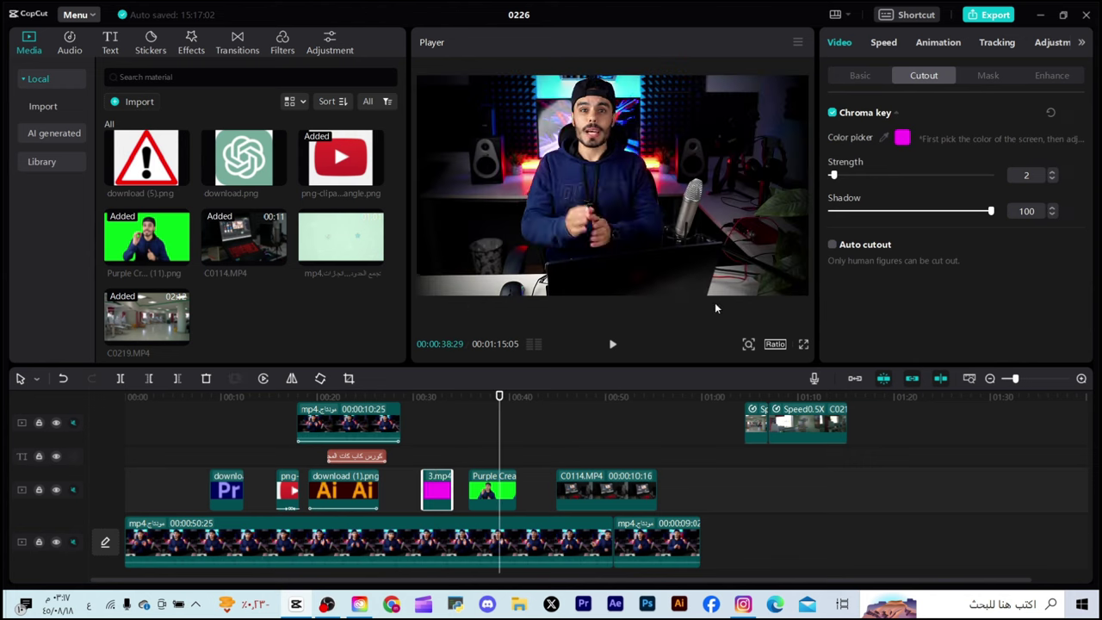
{"action": "left_click", "coordinate": [502, 493]}
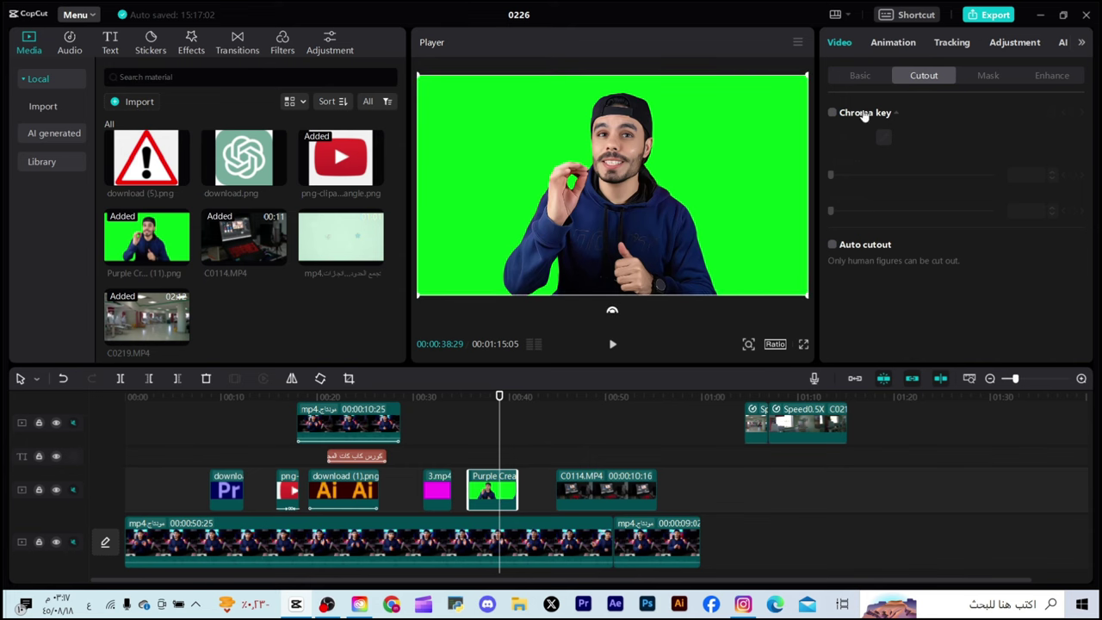
{"action": "left_click", "coordinate": [862, 78]}
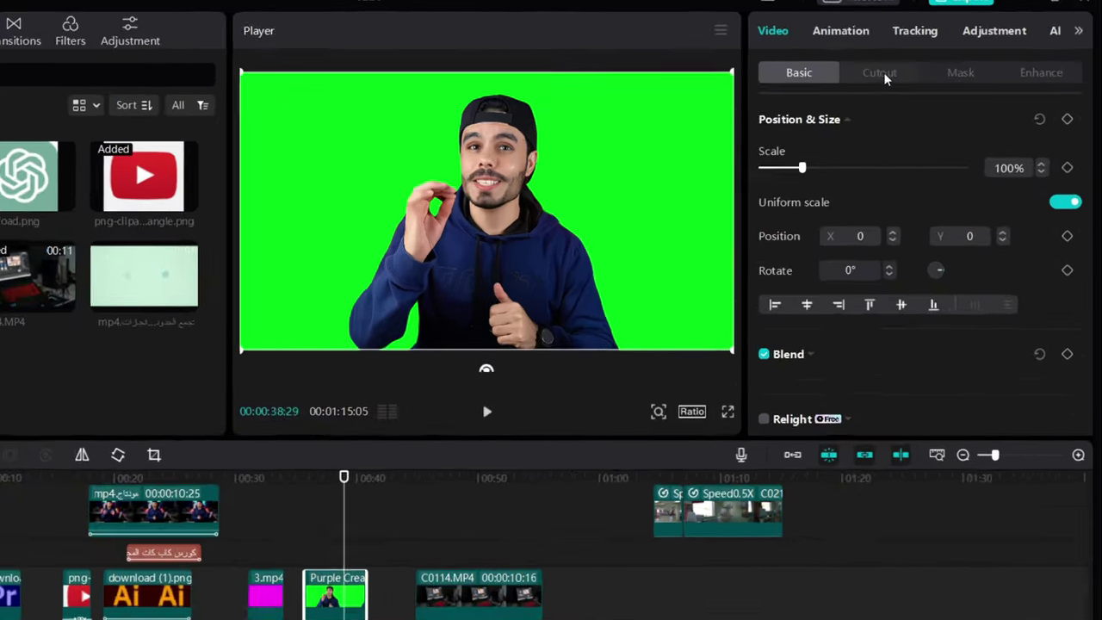
{"action": "left_click", "coordinate": [928, 75]}
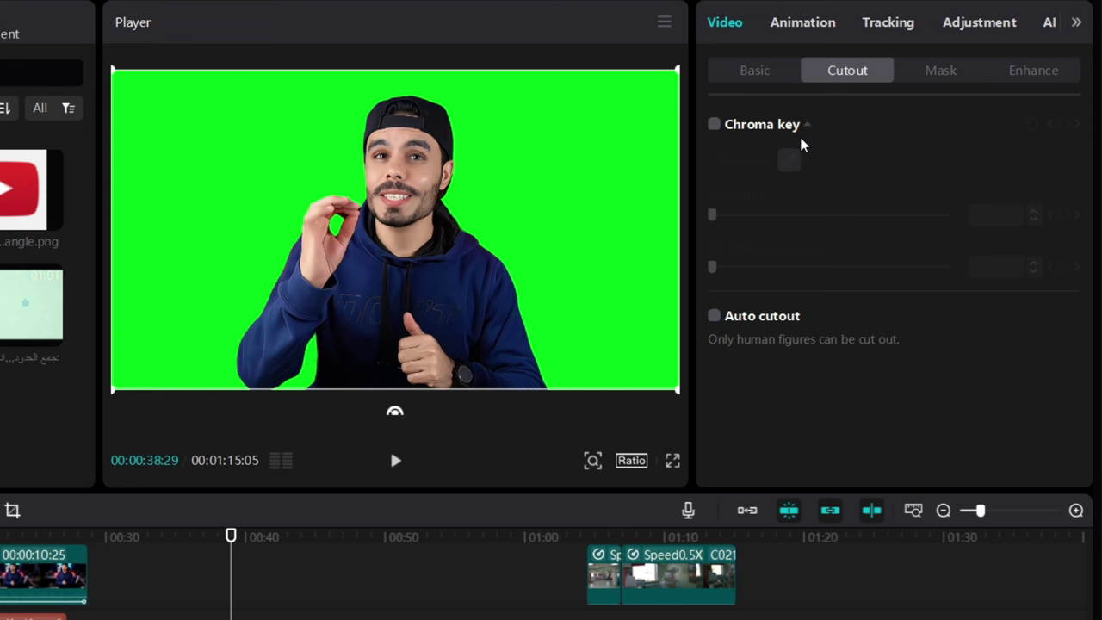
{"action": "left_click", "coordinate": [715, 125]}
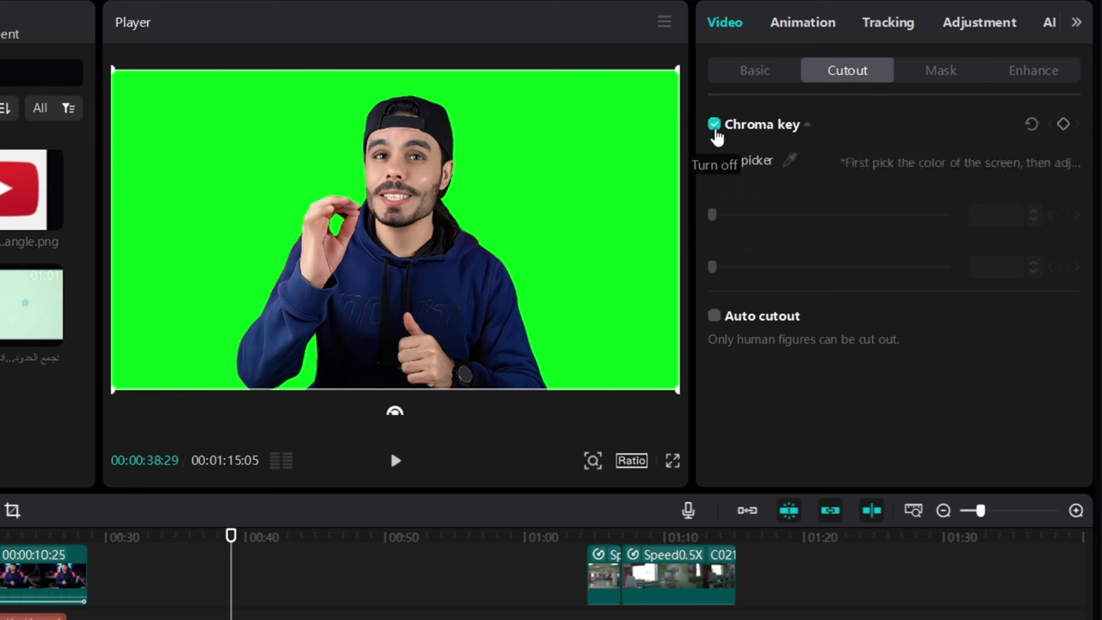
{"action": "left_click", "coordinate": [789, 162]}
{"action": "left_click", "coordinate": [556, 164]}
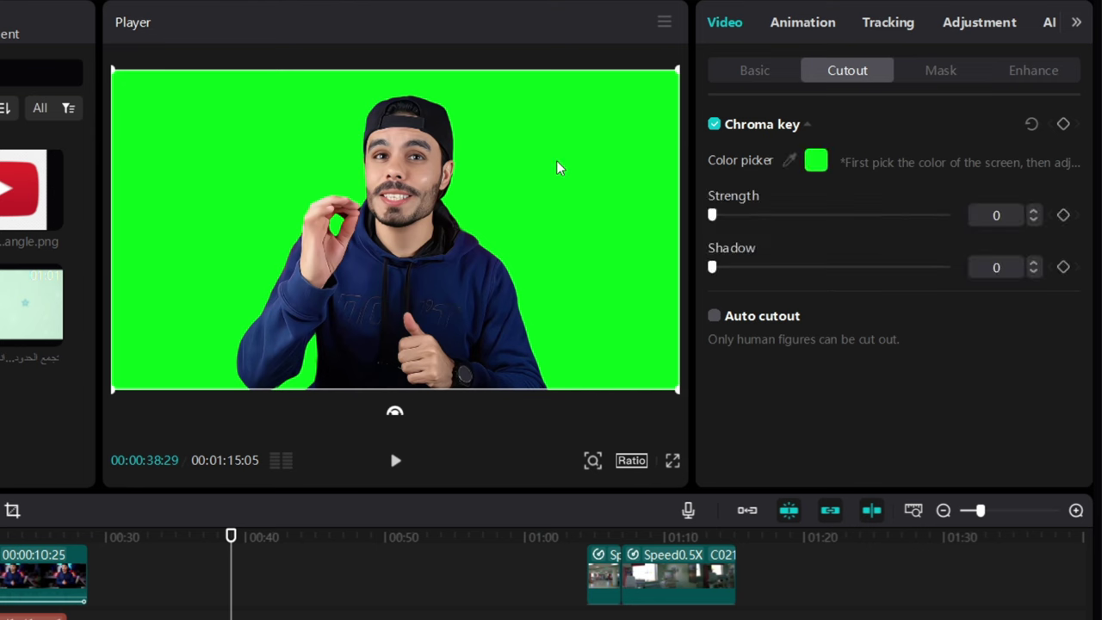
{"action": "left_click_drag", "start_coordinate": [712, 214], "coordinate": [868, 237]}
{"action": "left_click_drag", "start_coordinate": [769, 230], "coordinate": [853, 222]}
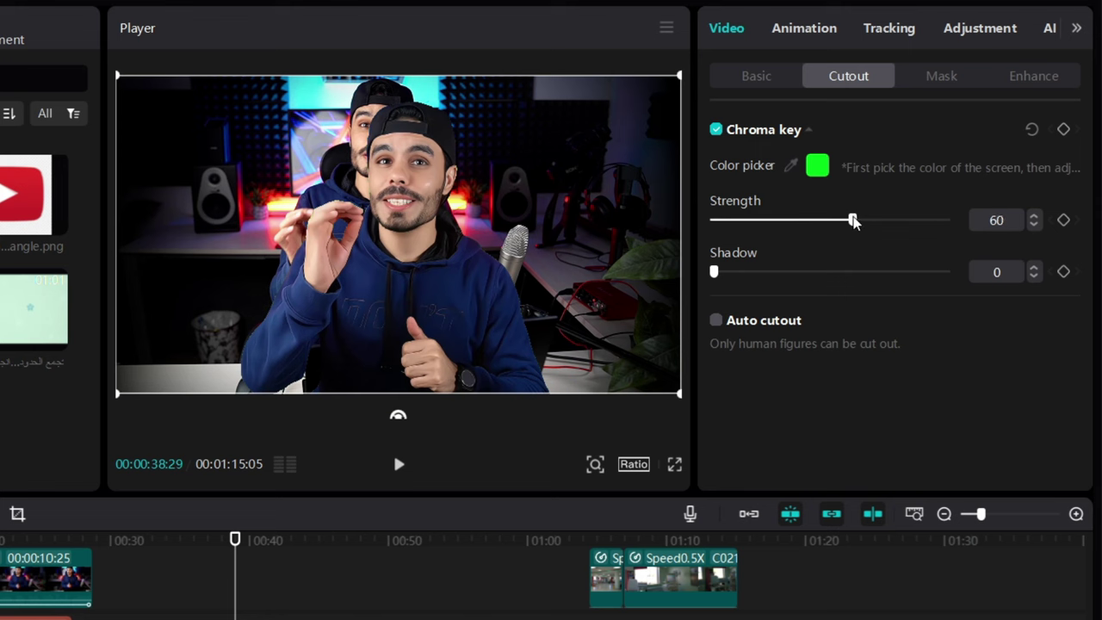
Step: Shrink the keyed image, shift it down in the frame, and raise its chroma key strength to 100
{"action": "left_click_drag", "start_coordinate": [677, 87], "coordinate": [556, 187]}
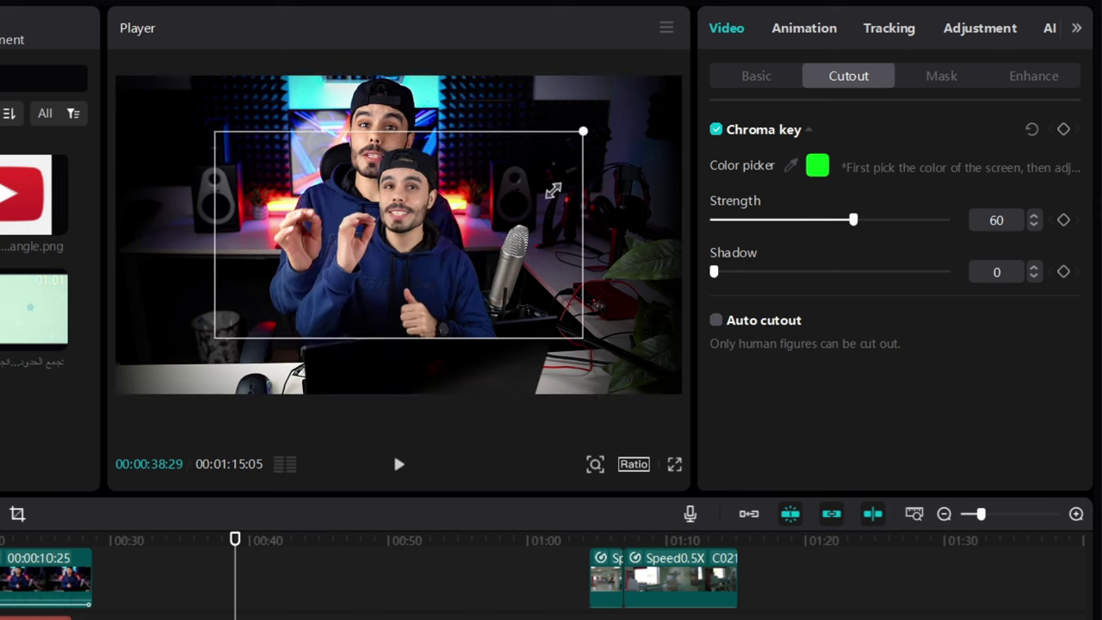
{"action": "left_click_drag", "start_coordinate": [384, 240], "coordinate": [428, 273]}
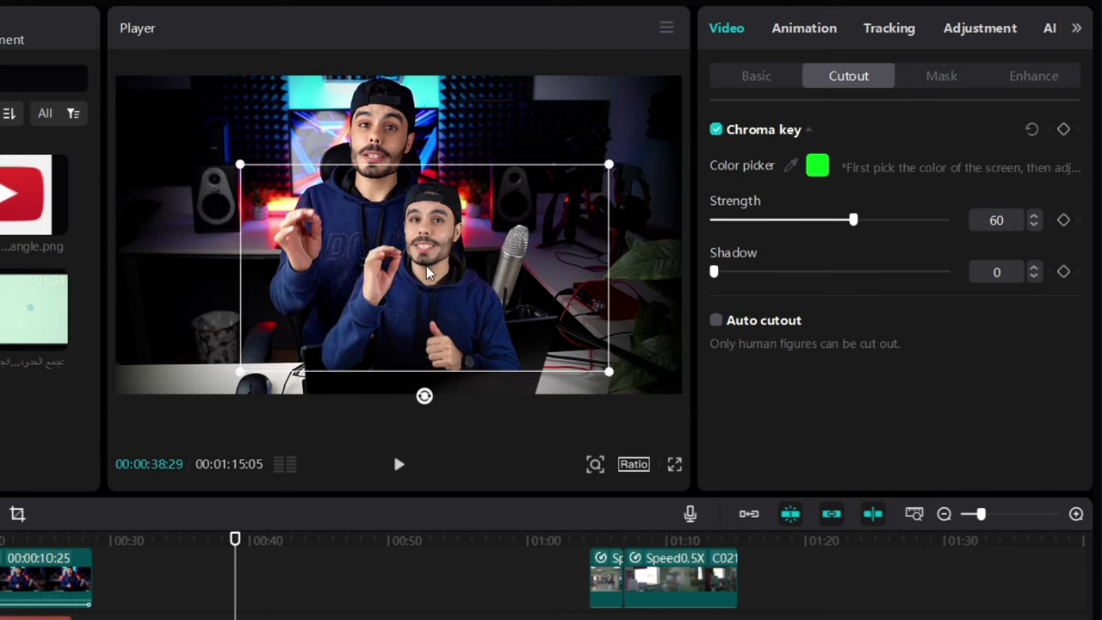
{"action": "left_click_drag", "start_coordinate": [854, 222], "coordinate": [947, 223]}
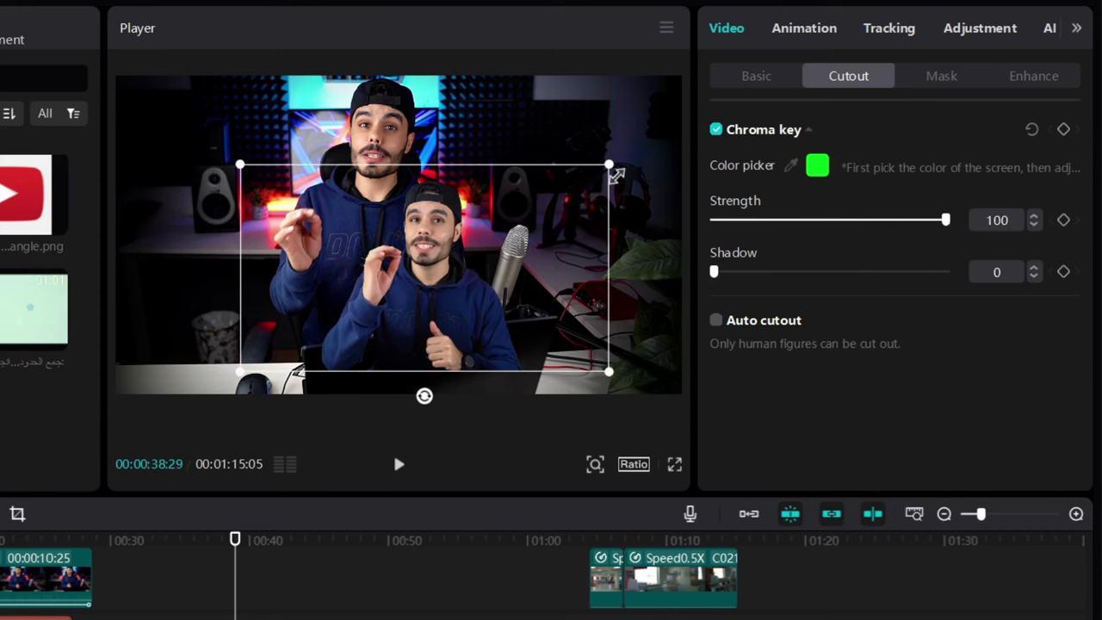
Step: Enlarge the keyed image, place it beside the presenter, and set its chroma key shadow to 45
{"action": "left_click_drag", "start_coordinate": [609, 164], "coordinate": [713, 82]}
{"action": "left_click_drag", "start_coordinate": [457, 221], "coordinate": [445, 142]}
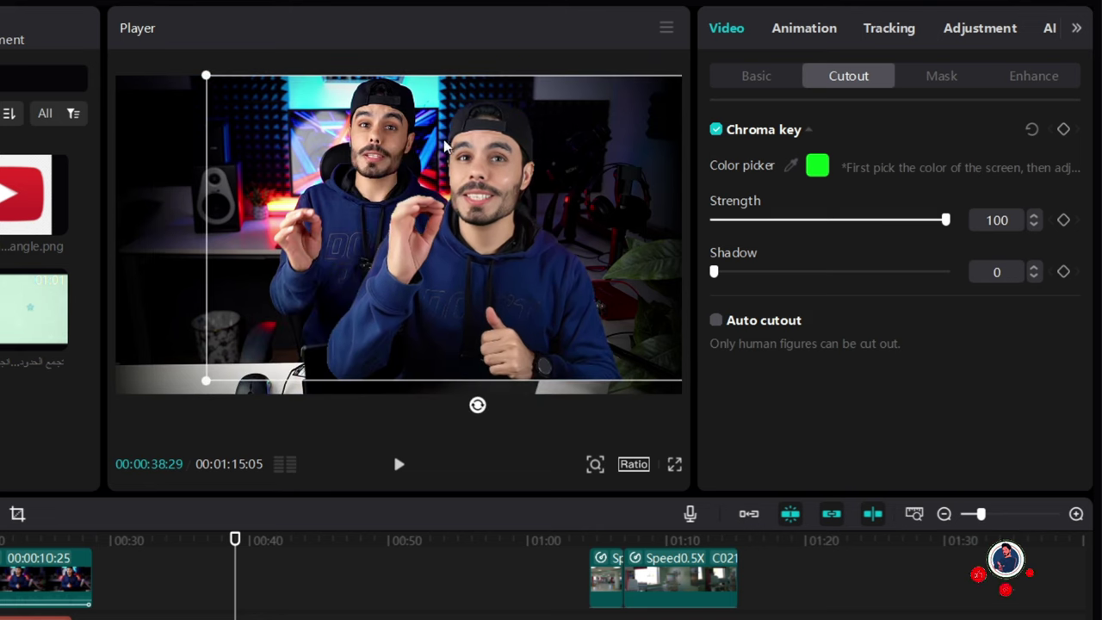
{"action": "left_click_drag", "start_coordinate": [390, 243], "coordinate": [411, 224]}
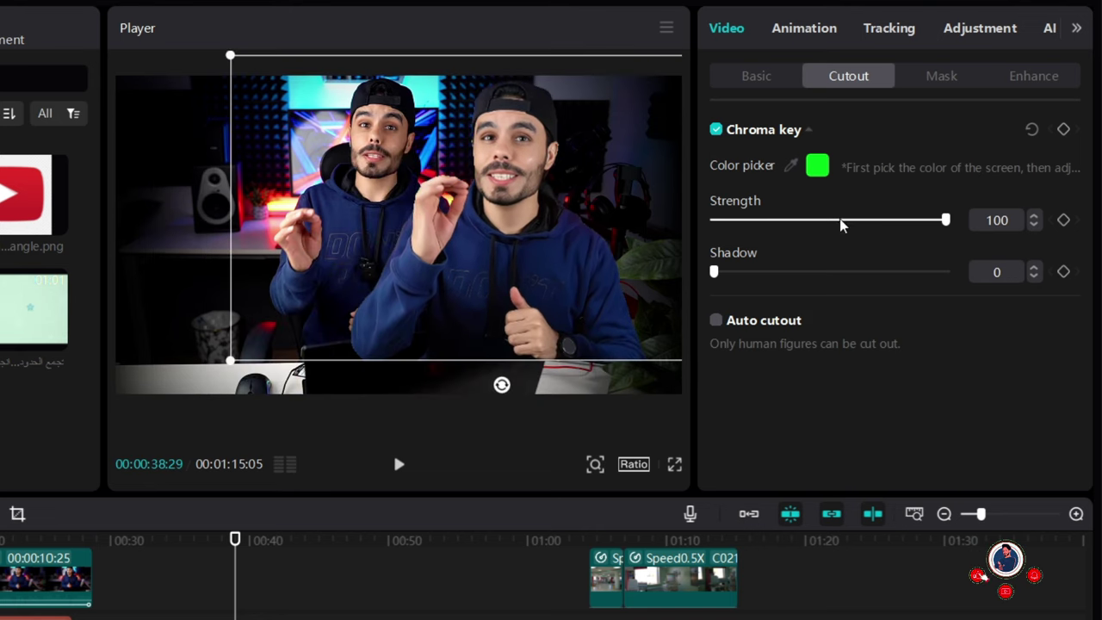
{"action": "left_click_drag", "start_coordinate": [795, 272], "coordinate": [818, 274]}
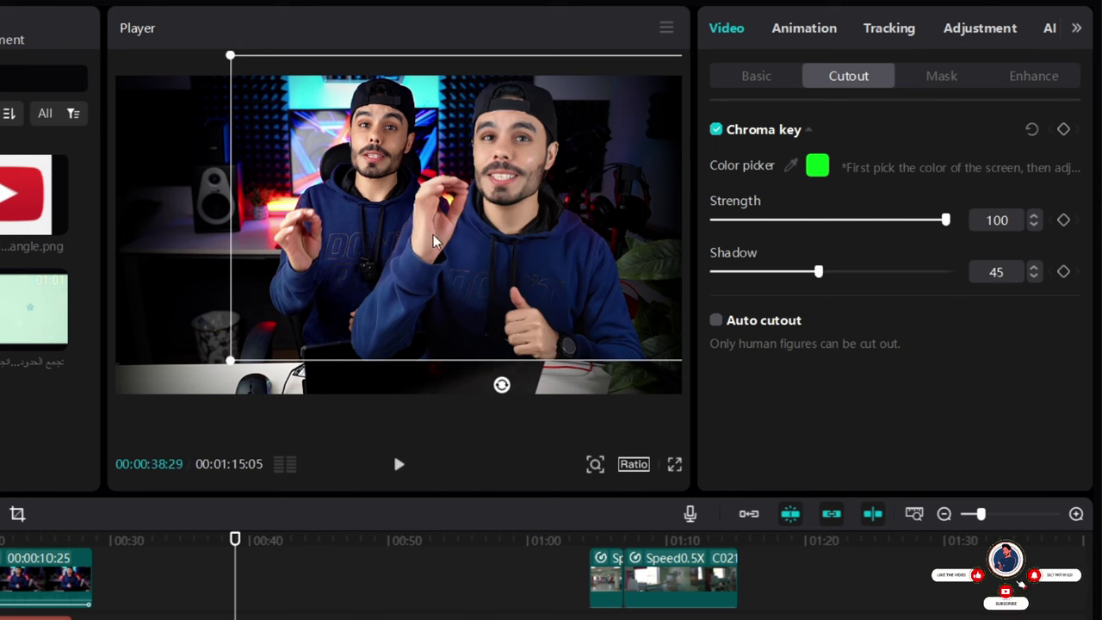
Step: Move the keyed image back in front of the presenter, shrink it, and lower it to the bottom edge of the video frame
{"action": "left_click_drag", "start_coordinate": [536, 203], "coordinate": [427, 224]}
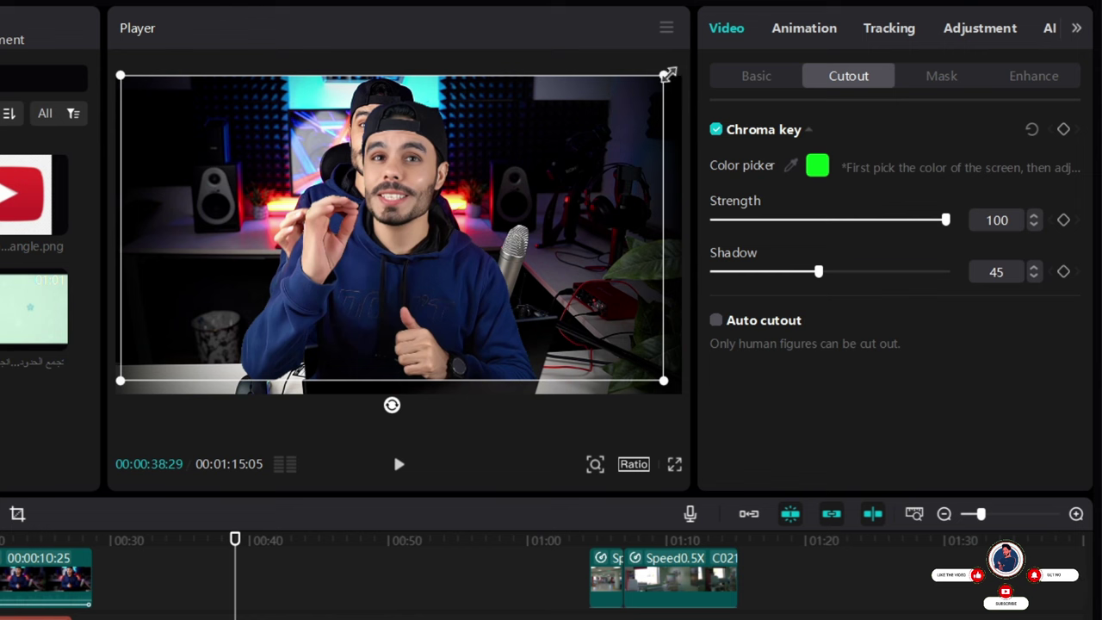
{"action": "left_click_drag", "start_coordinate": [663, 76], "coordinate": [581, 157]}
{"action": "left_click_drag", "start_coordinate": [486, 244], "coordinate": [478, 306]}
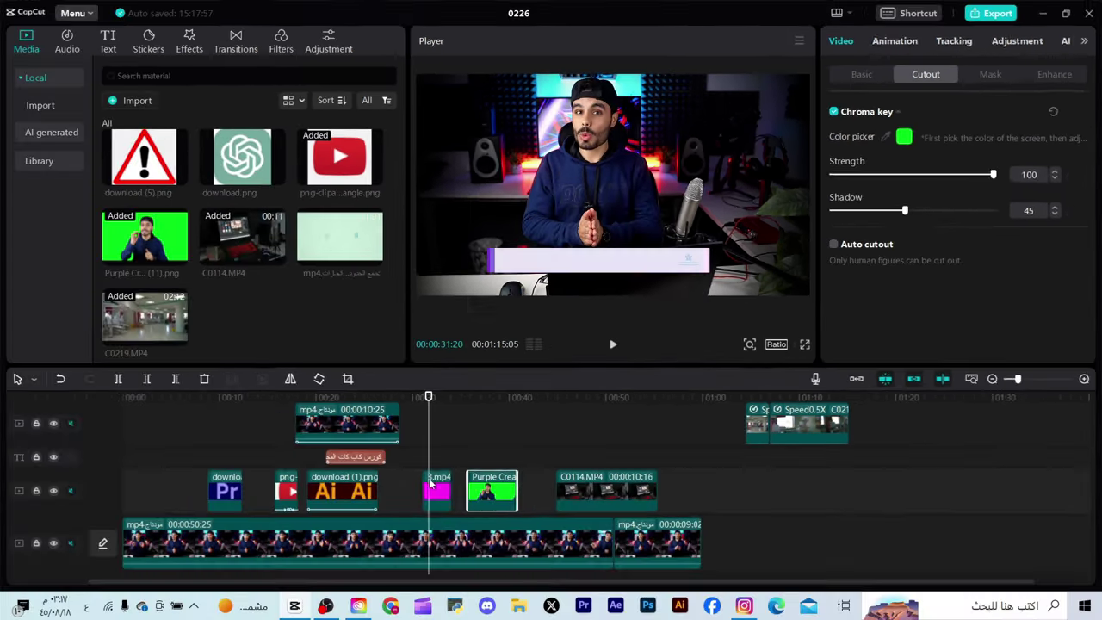
Step: Check the keyed banner clip and shift the keyed green-screen image slightly to line it up in front of the presenter
{"action": "left_click", "coordinate": [430, 484]}
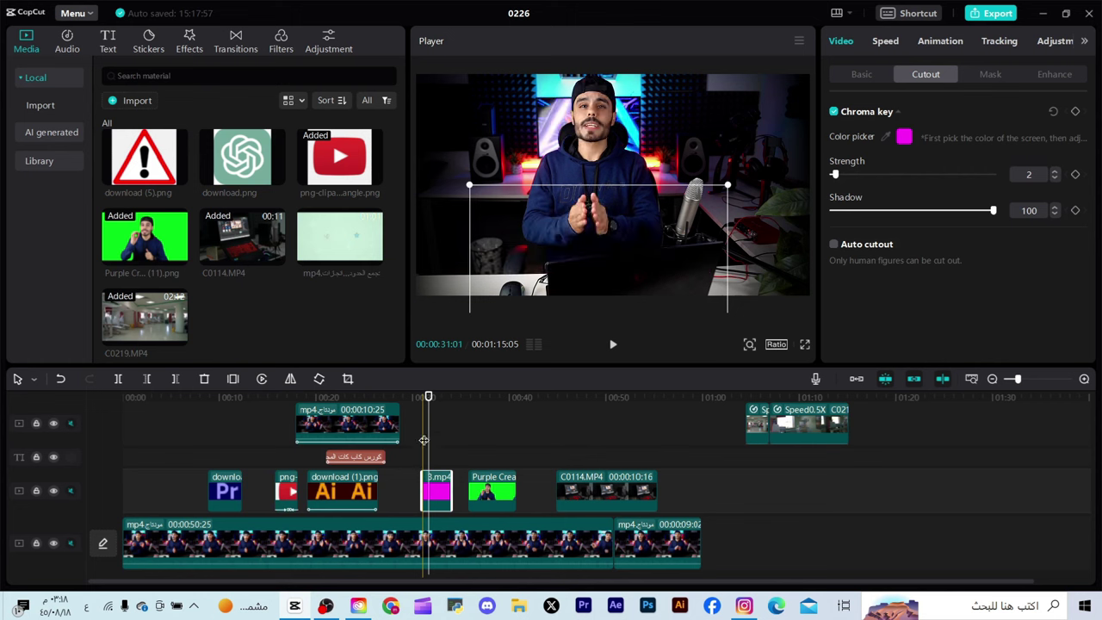
{"action": "left_click_drag", "start_coordinate": [428, 461], "coordinate": [480, 461]}
{"action": "left_click", "coordinate": [485, 492]}
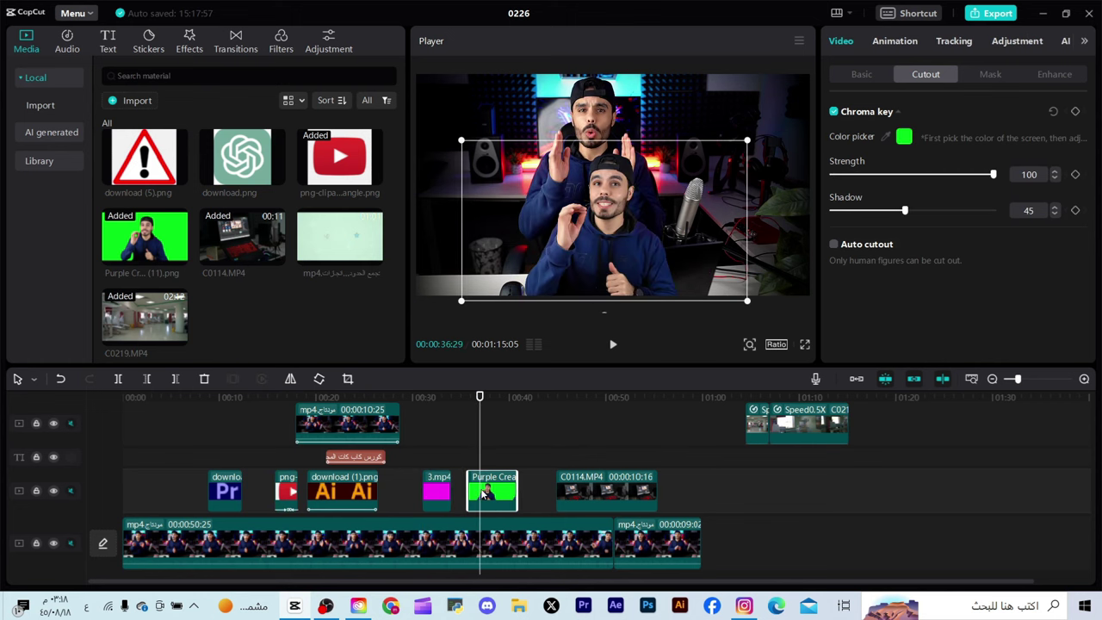
{"action": "mouse_move", "coordinate": [628, 233]}
{"action": "left_mouse_down"}
{"action": "mouse_move", "coordinate": [620, 176]}
{"action": "mouse_move", "coordinate": [614, 224]}
{"action": "left_mouse_up"}
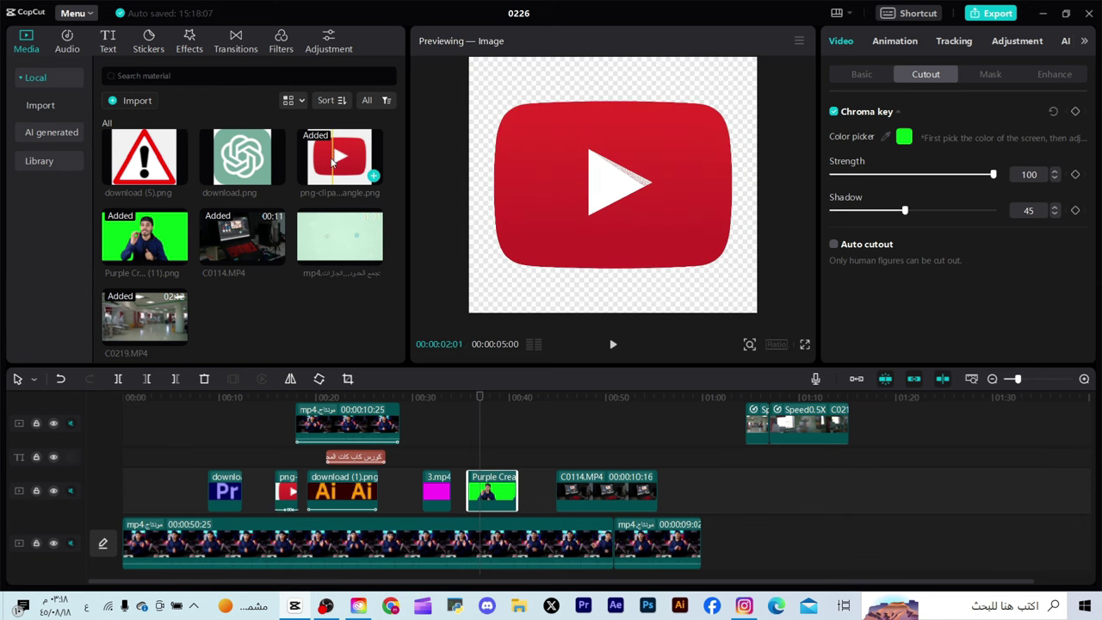
Step: Try placing the warning-sign image download (5).png on the top track above the green-screen image, and delete it again
{"action": "left_click", "coordinate": [198, 200]}
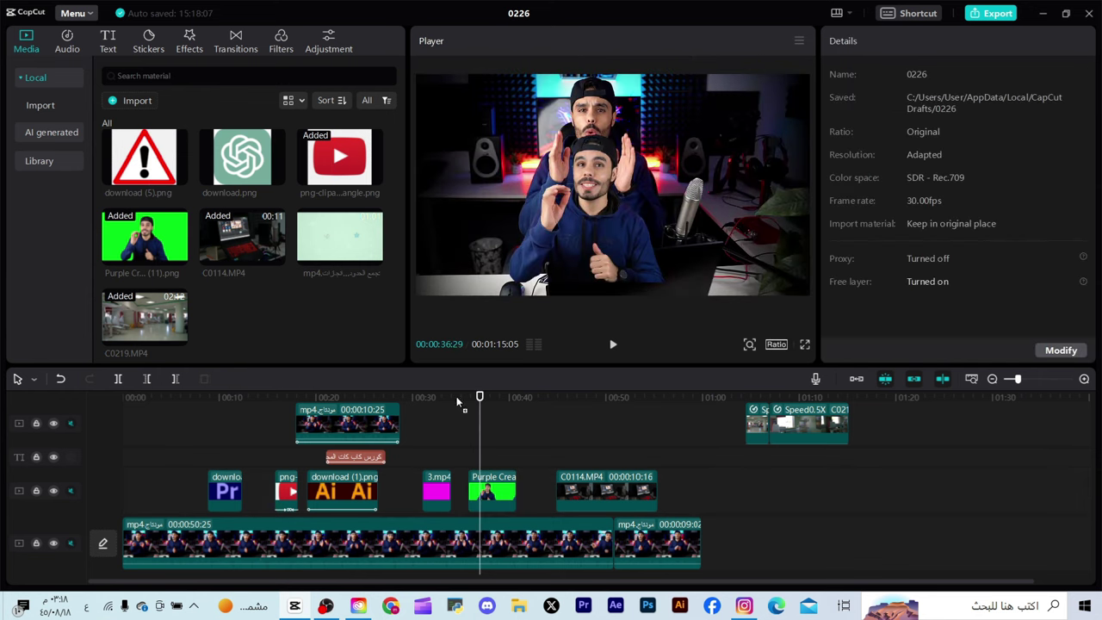
{"action": "left_click_drag", "start_coordinate": [457, 403], "coordinate": [482, 418]}
{"action": "left_click", "coordinate": [488, 397]}
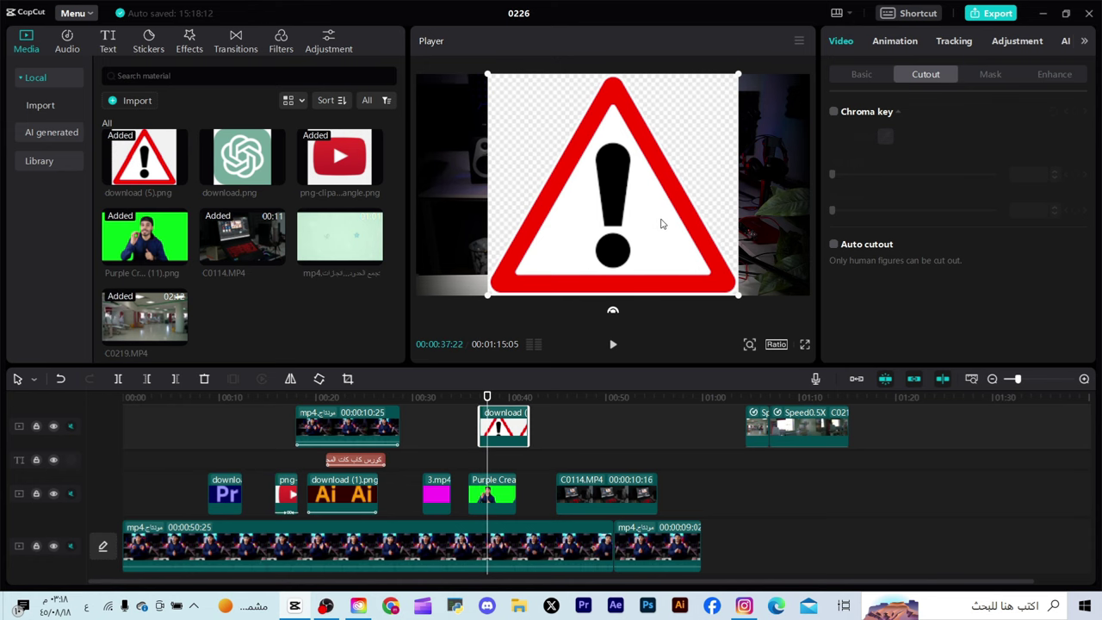
{"action": "key", "text": "Delete"}
{"action": "scroll", "coordinate": [277, 226], "scroll_direction": "up", "scroll_amount": 2}
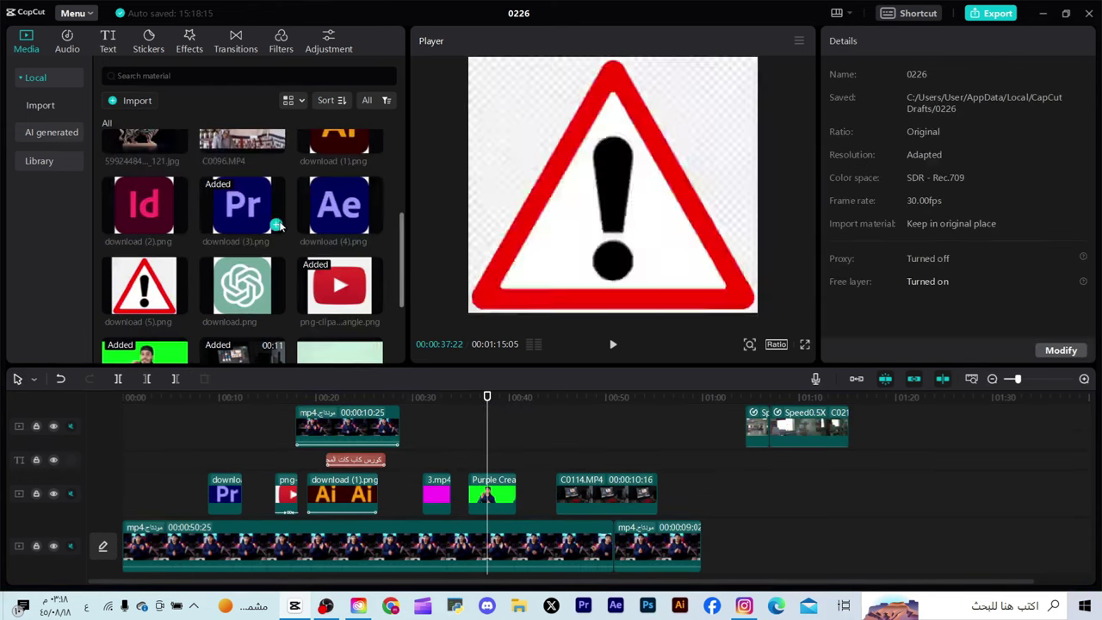
Step: Place the image download (3).png on the top track above the green-screen image
{"action": "scroll", "coordinate": [277, 226], "scroll_direction": "up", "scroll_amount": 5}
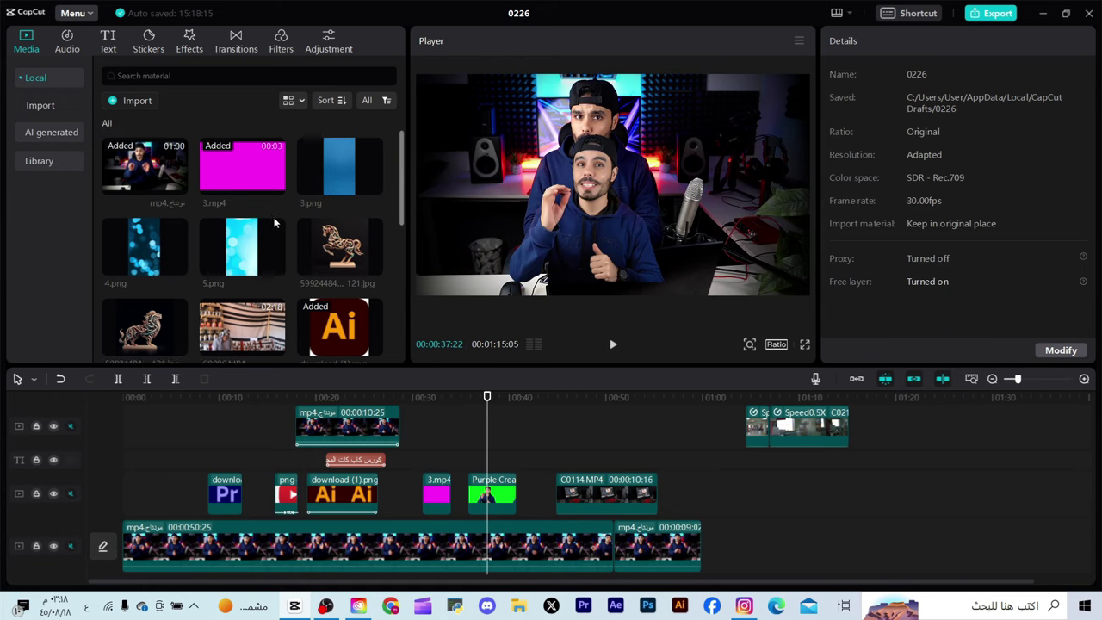
{"action": "scroll", "coordinate": [275, 223], "scroll_direction": "down", "scroll_amount": 3}
{"action": "left_click_drag", "start_coordinate": [273, 288], "coordinate": [472, 419]}
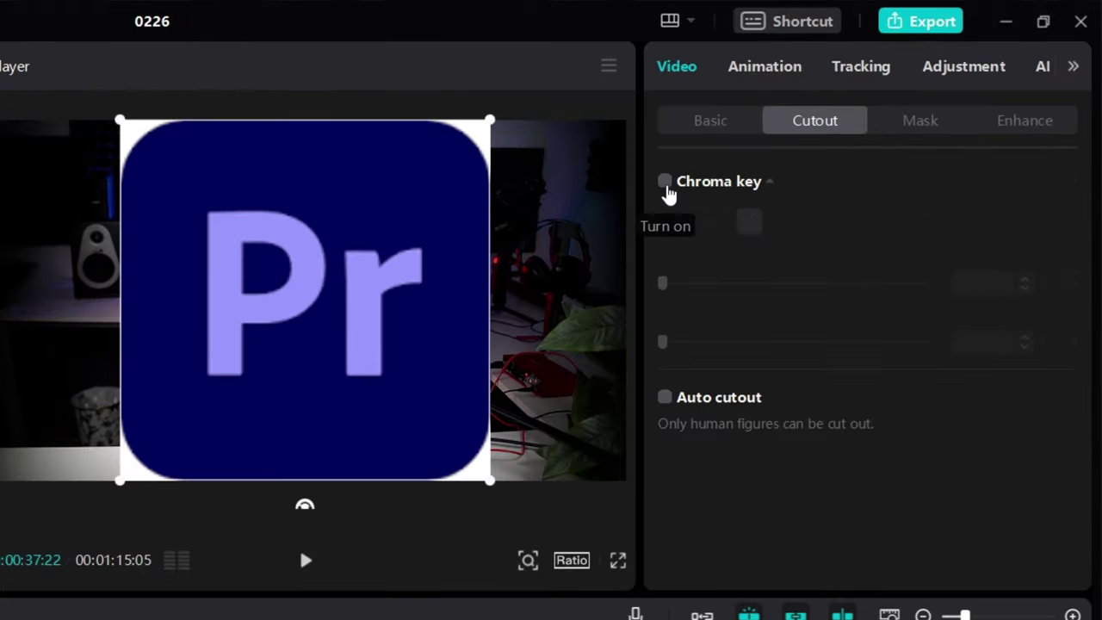
Step: Turn on Chroma key for the Pr logo image, sample its white corner at strength 44, and shrink the image slightly
{"action": "left_click", "coordinate": [833, 113]}
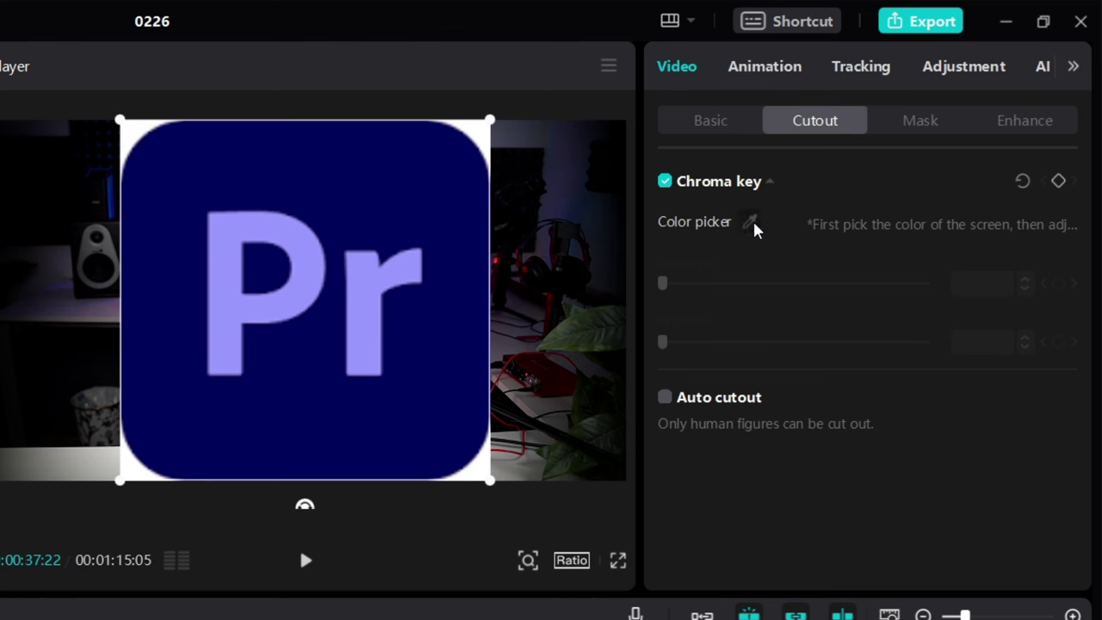
{"action": "left_click", "coordinate": [750, 222]}
{"action": "left_click", "coordinate": [481, 134]}
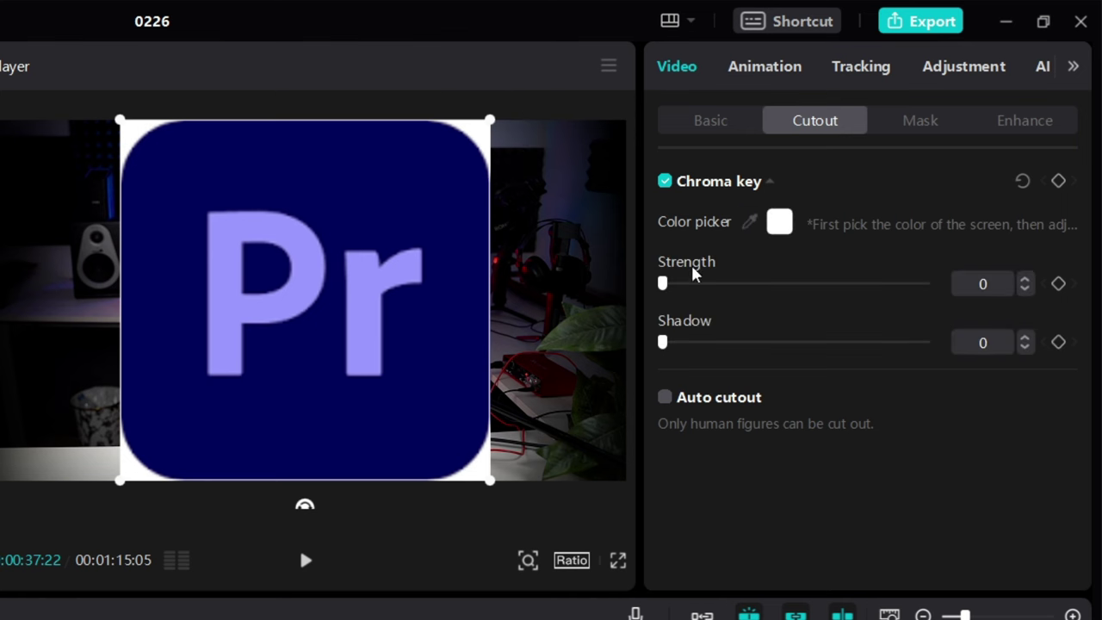
{"action": "left_click_drag", "start_coordinate": [694, 274], "coordinate": [781, 294]}
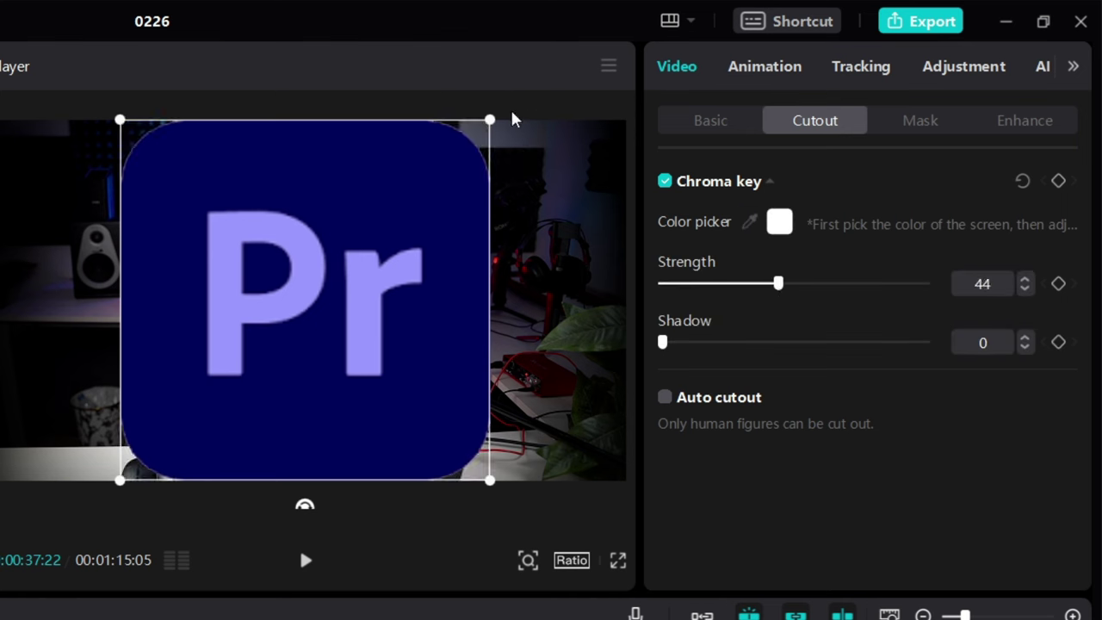
{"action": "left_click_drag", "start_coordinate": [490, 120], "coordinate": [458, 151]}
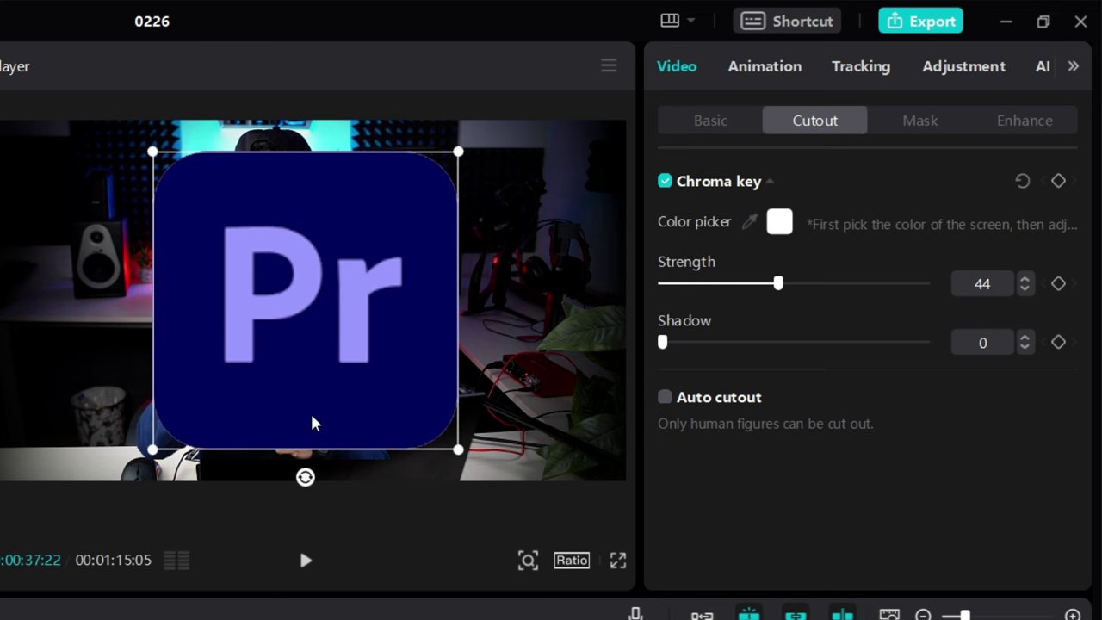
Step: Key out the logo's dark blue background instead with strength 51, and move the image toward the left side of the frame
{"action": "left_click", "coordinate": [750, 222]}
{"action": "left_click", "coordinate": [418, 224]}
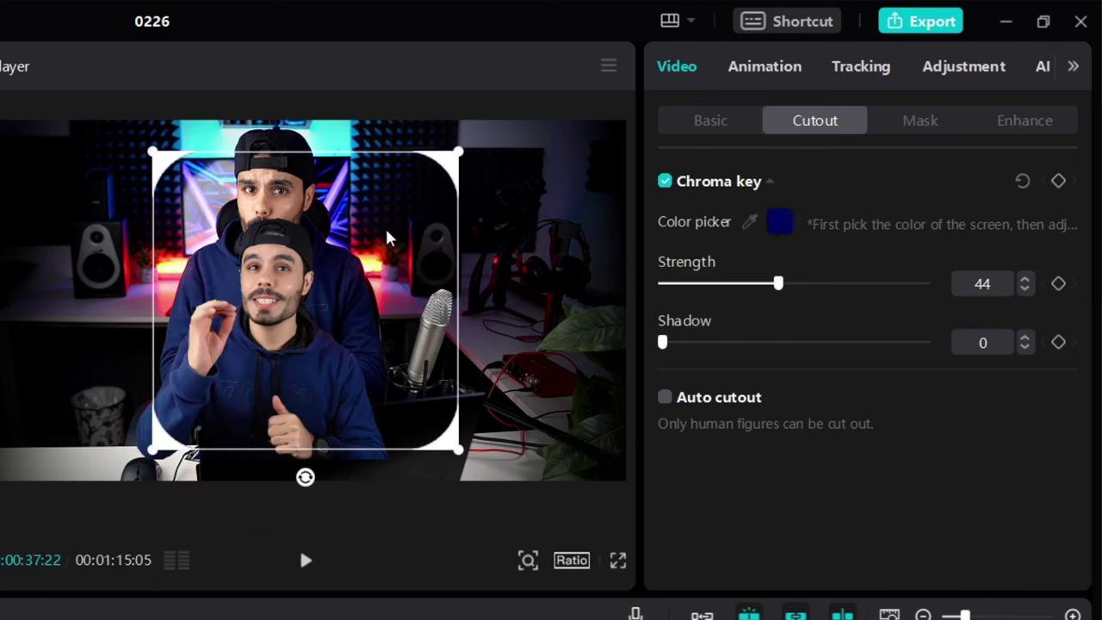
{"action": "left_click_drag", "start_coordinate": [777, 283], "coordinate": [799, 298]}
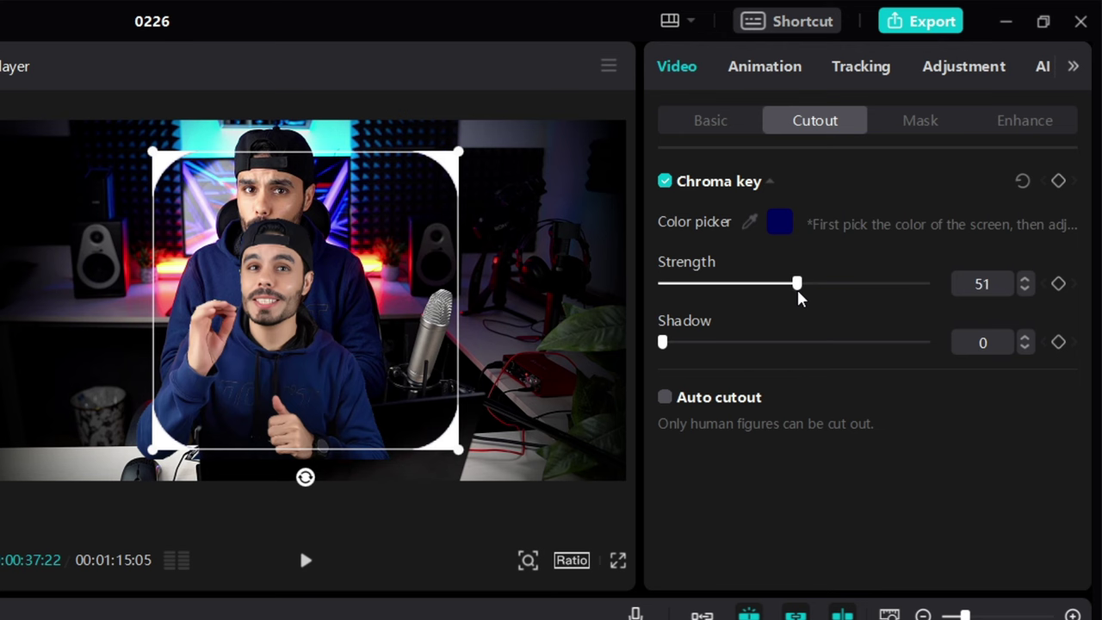
{"action": "left_click_drag", "start_coordinate": [364, 322], "coordinate": [352, 337]}
{"action": "left_click", "coordinate": [327, 218]}
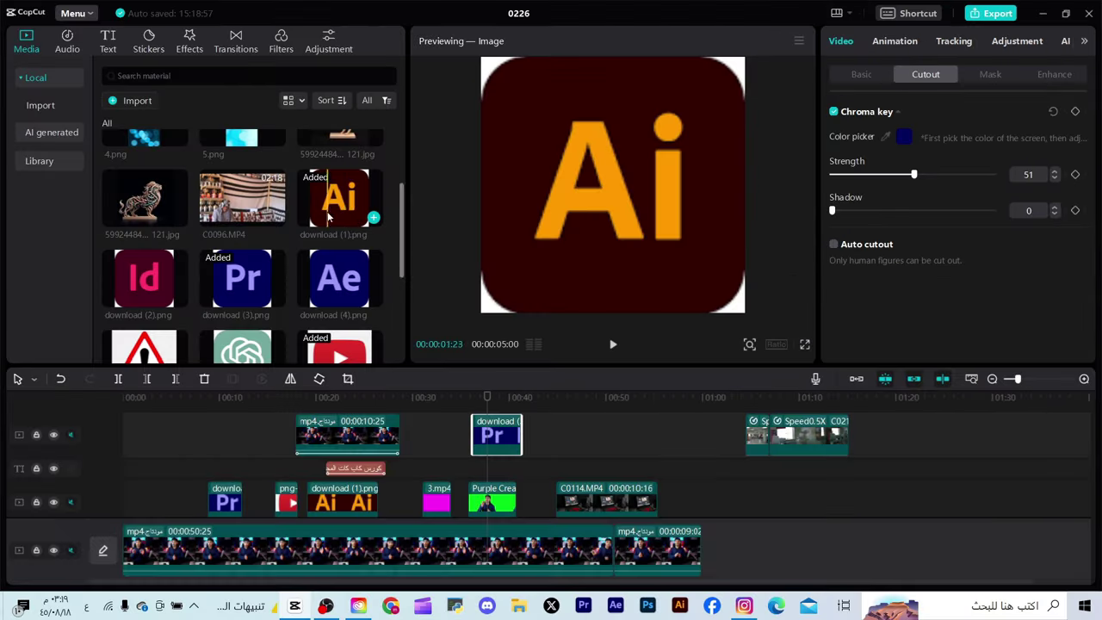
{"action": "scroll", "coordinate": [330, 233], "scroll_direction": "down", "scroll_amount": 2}
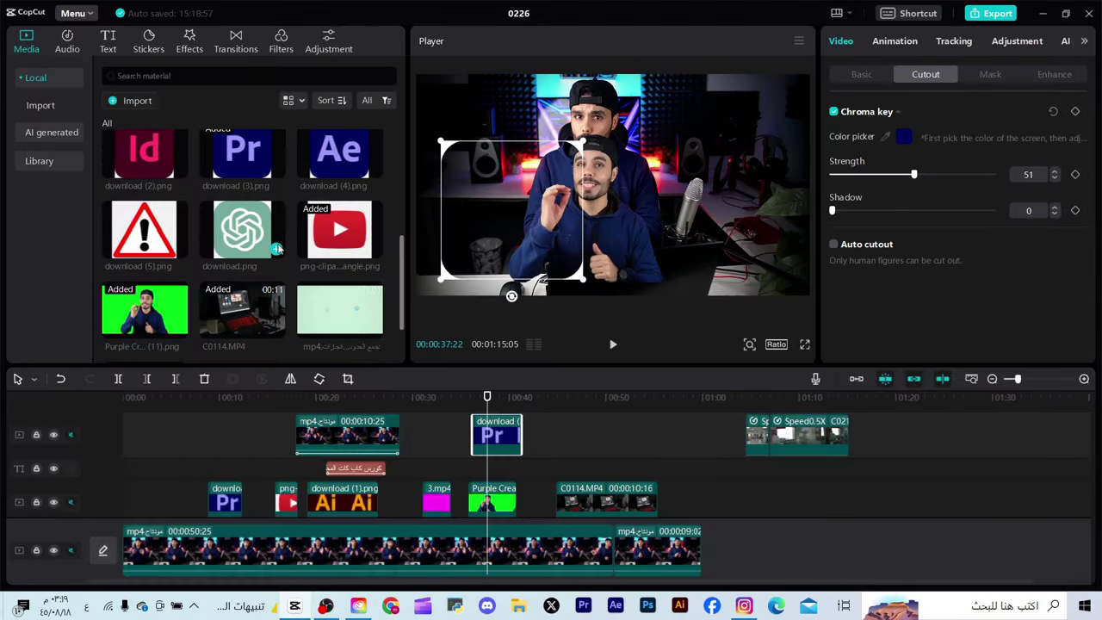
{"action": "left_click", "coordinate": [332, 244]}
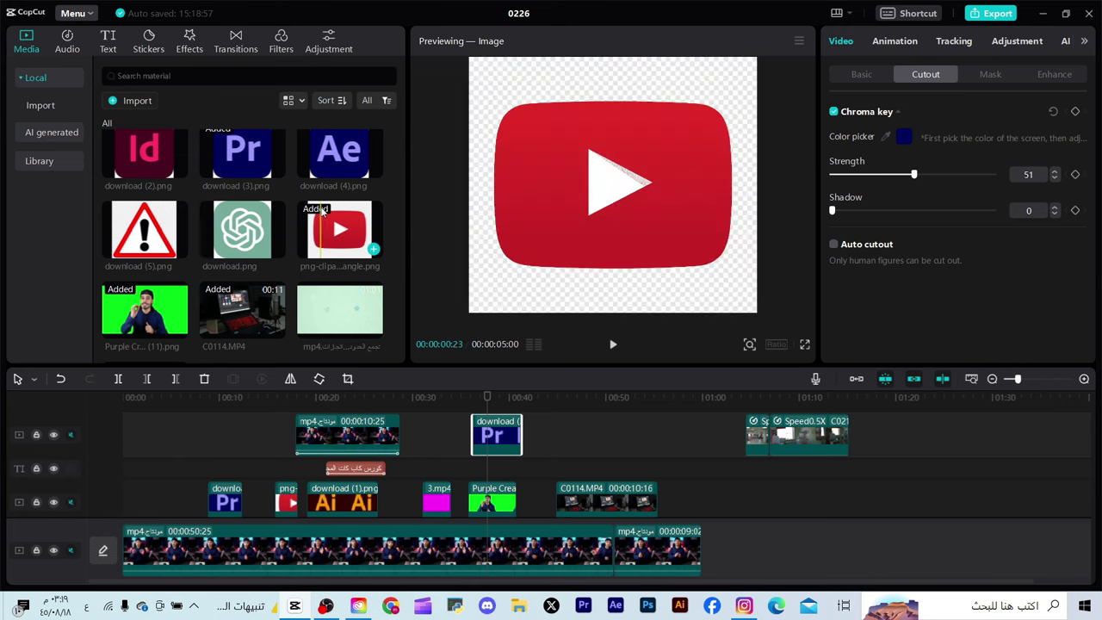
{"action": "scroll", "coordinate": [325, 230], "scroll_direction": "up", "scroll_amount": 1}
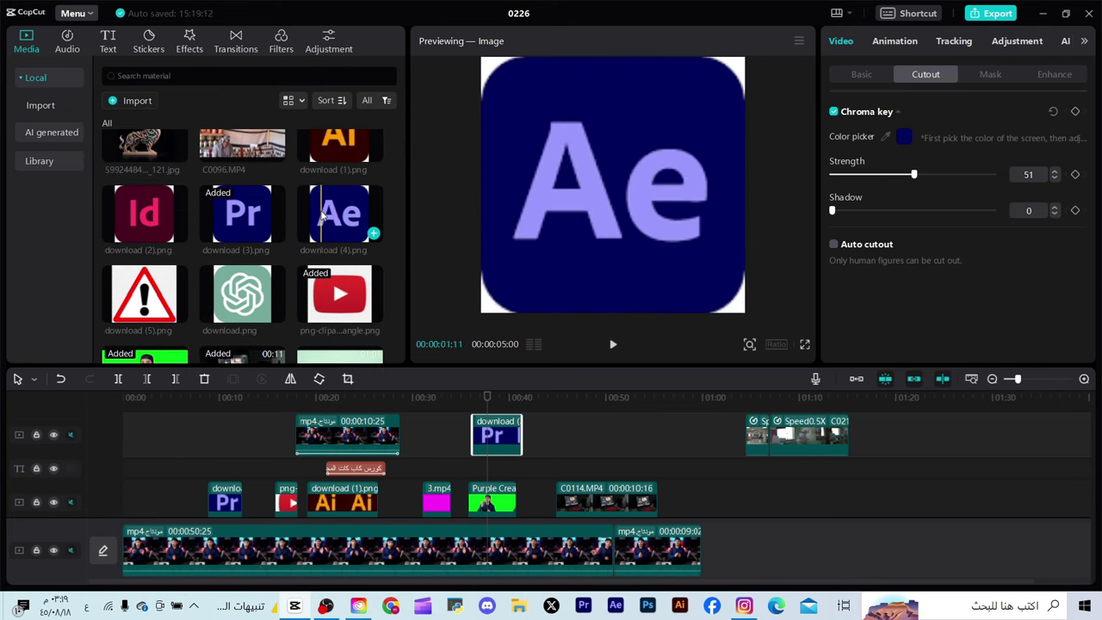
{"action": "left_click_drag", "start_coordinate": [325, 218], "coordinate": [287, 265]}
{"action": "scroll", "coordinate": [287, 264], "scroll_direction": "up", "scroll_amount": 1}
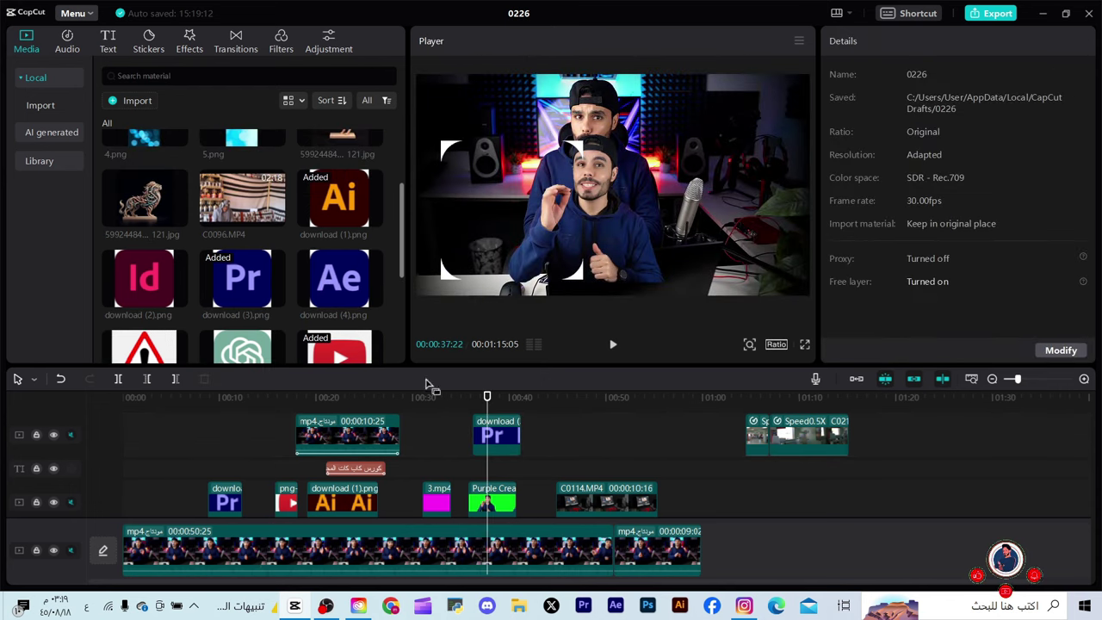
Step: Move the Pr logo clip earlier and the C0114.MP4 clip later, and split the main video at 00:00:42:22
{"action": "left_click_drag", "start_coordinate": [414, 425], "coordinate": [461, 428]}
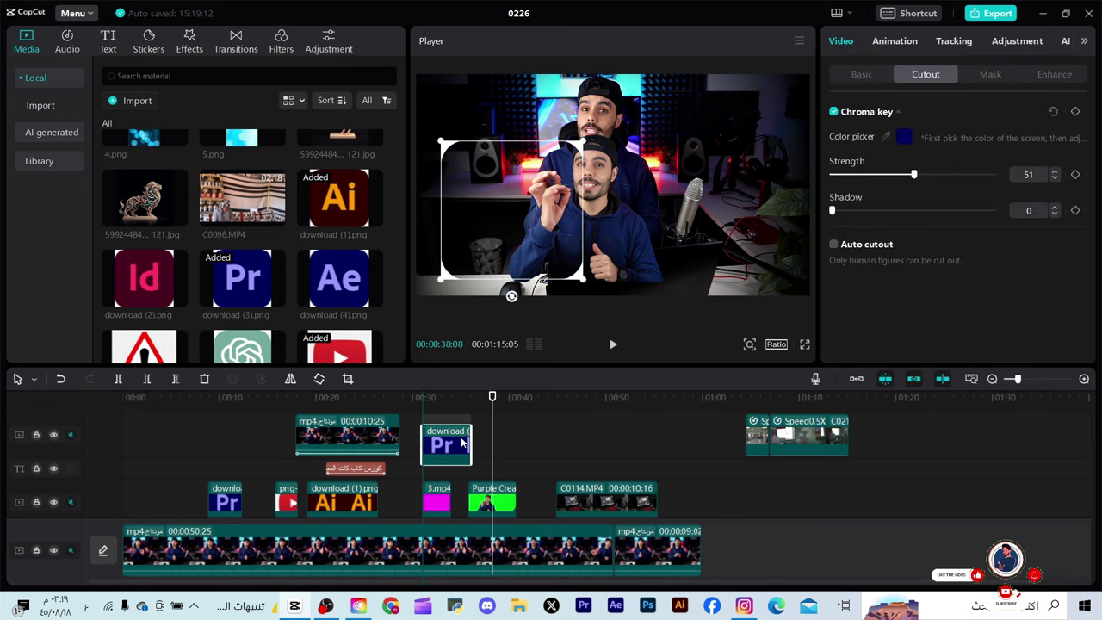
{"action": "left_click", "coordinate": [515, 420]}
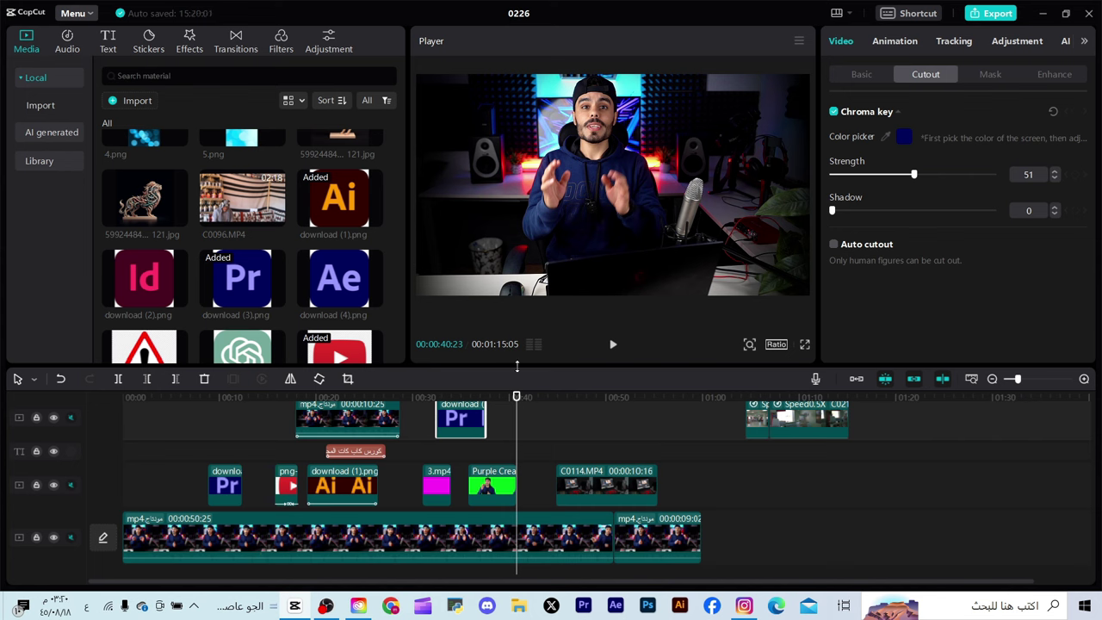
{"action": "left_click_drag", "start_coordinate": [516, 405], "coordinate": [536, 408]}
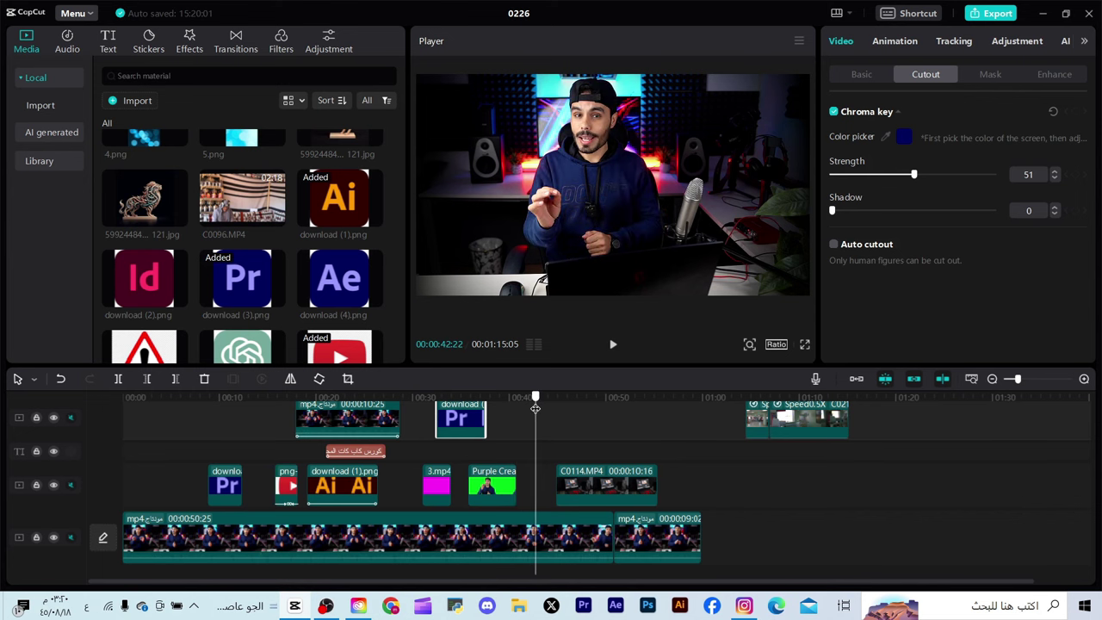
{"action": "left_click", "coordinate": [539, 540]}
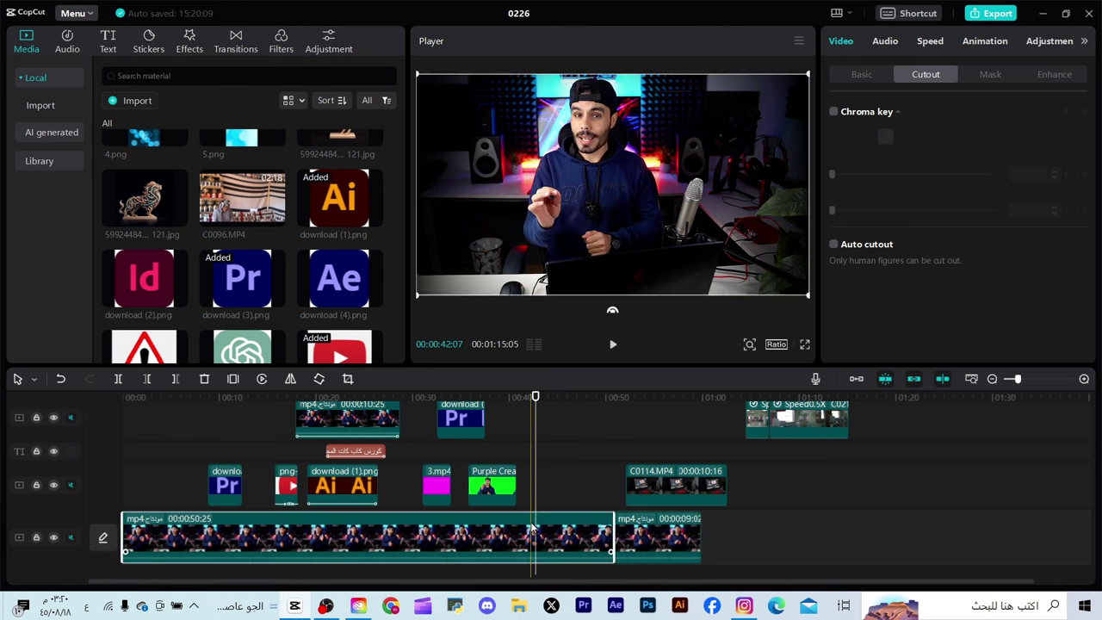
{"action": "left_click", "coordinate": [119, 379]}
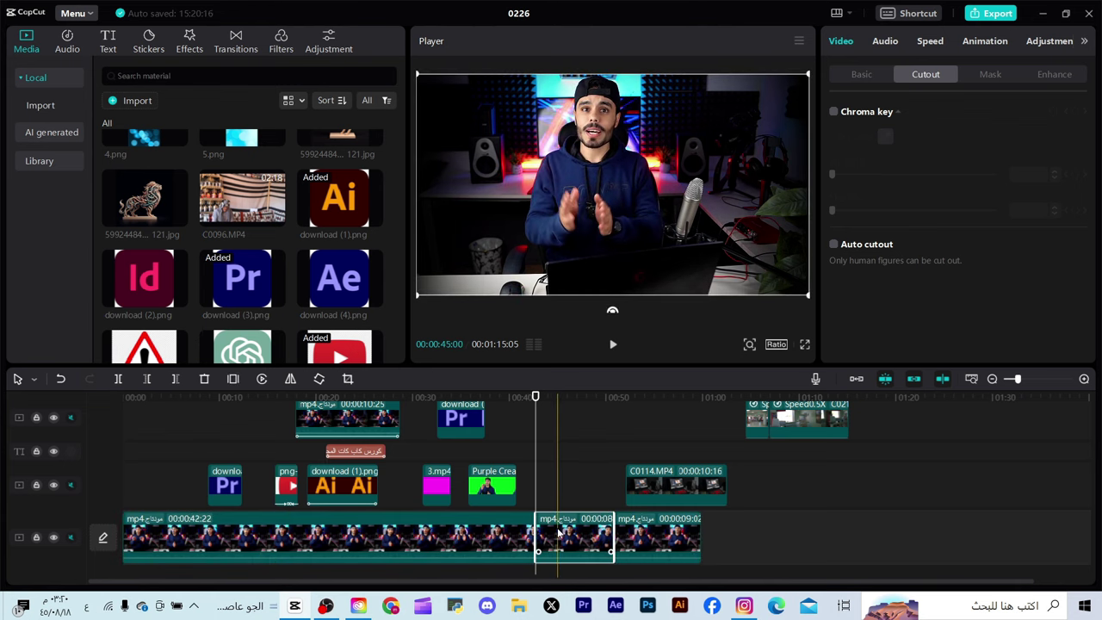
Step: Duplicate the new main-video segment onto the overlay track directly above it, and turn on Auto cutout for the copy
{"action": "left_click_drag", "start_coordinate": [558, 534], "coordinate": [557, 493]}
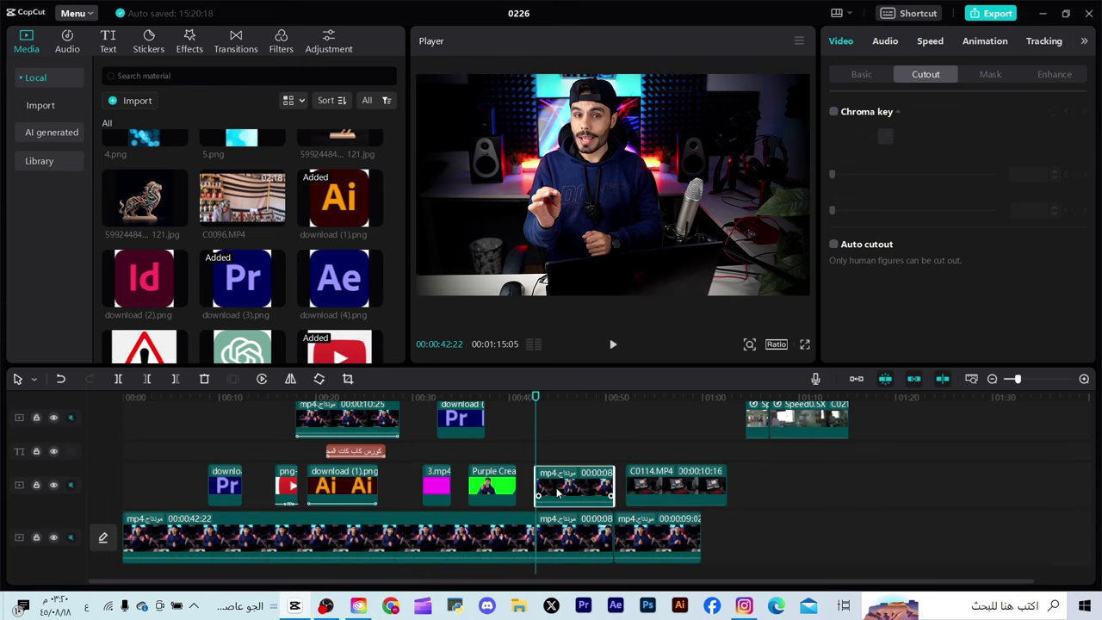
{"action": "left_click", "coordinate": [553, 487]}
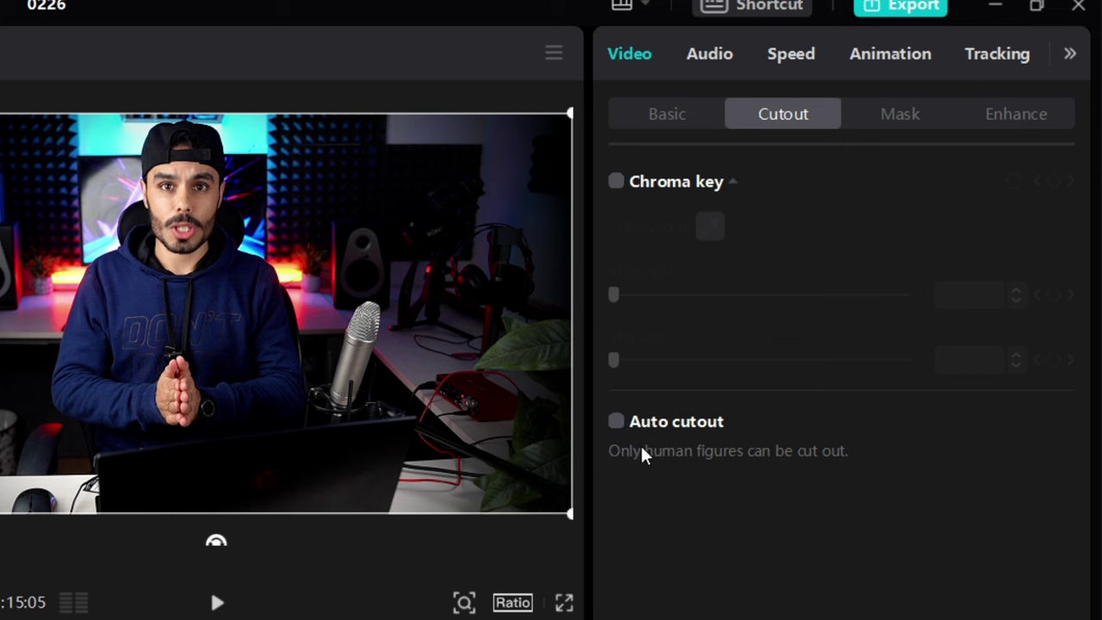
{"action": "left_click", "coordinate": [616, 422]}
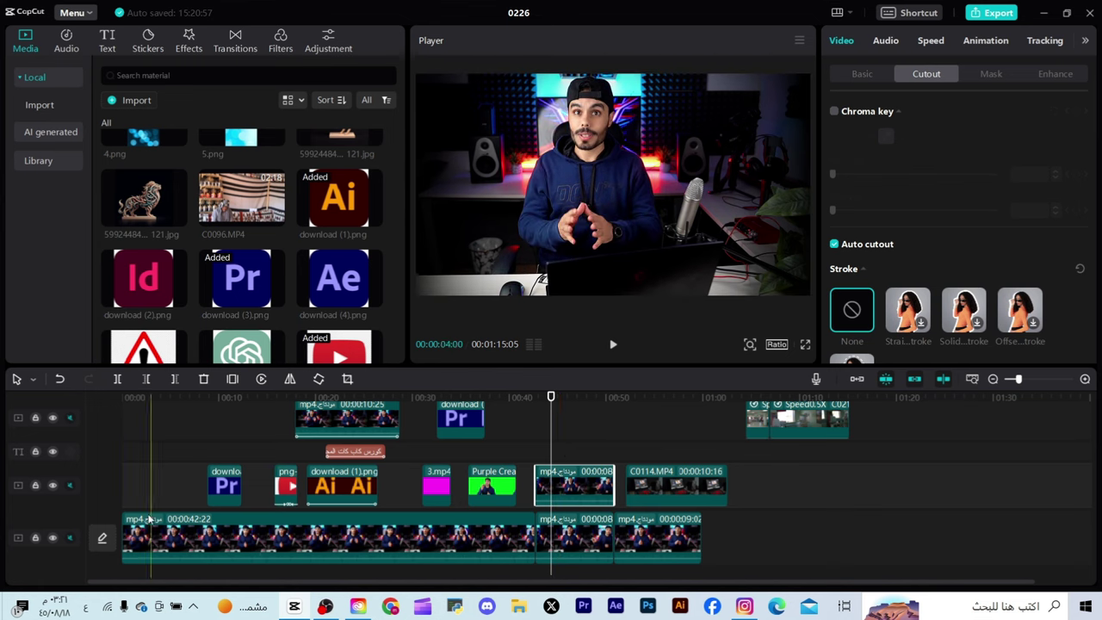
Step: Play the cutout clip with the main track hidden, and play it again with the main track shown
{"action": "left_click", "coordinate": [53, 538]}
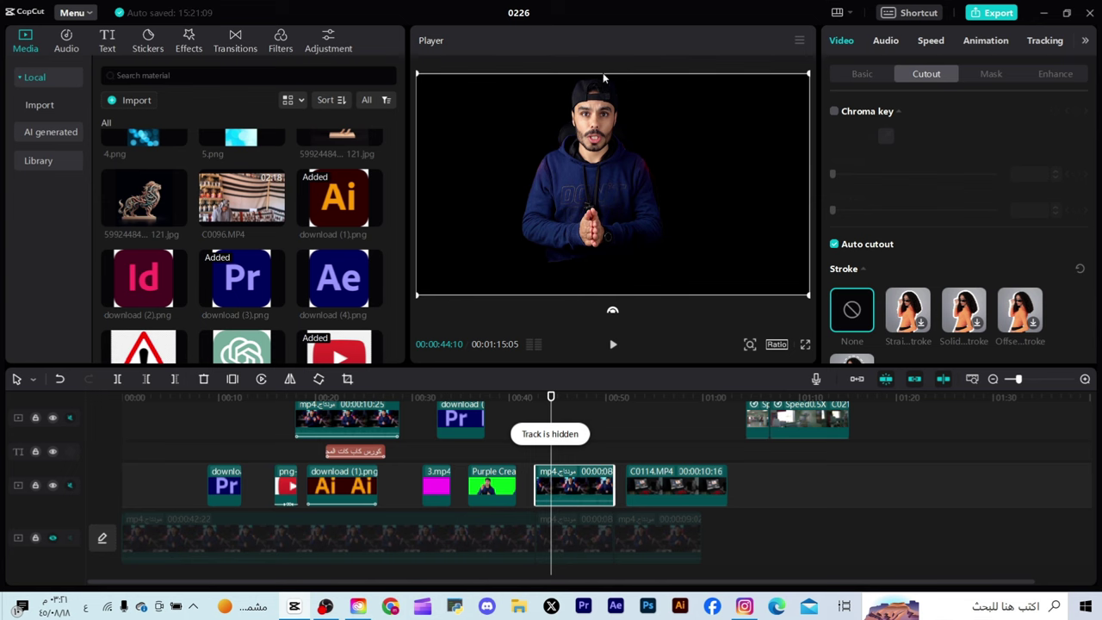
{"action": "left_click", "coordinate": [613, 344]}
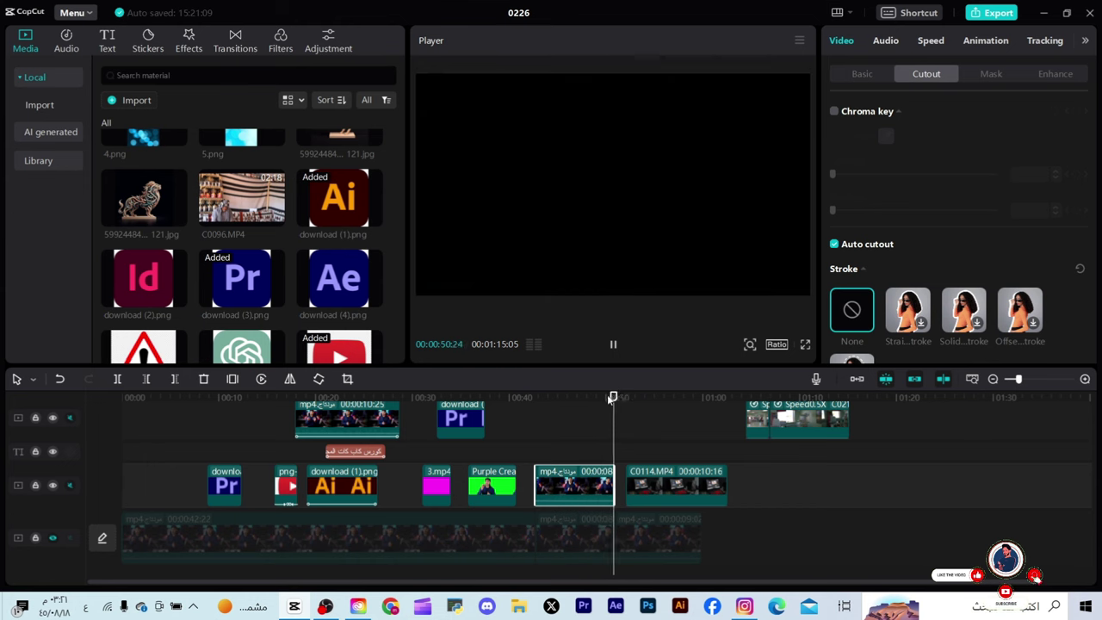
{"action": "left_click", "coordinate": [570, 421]}
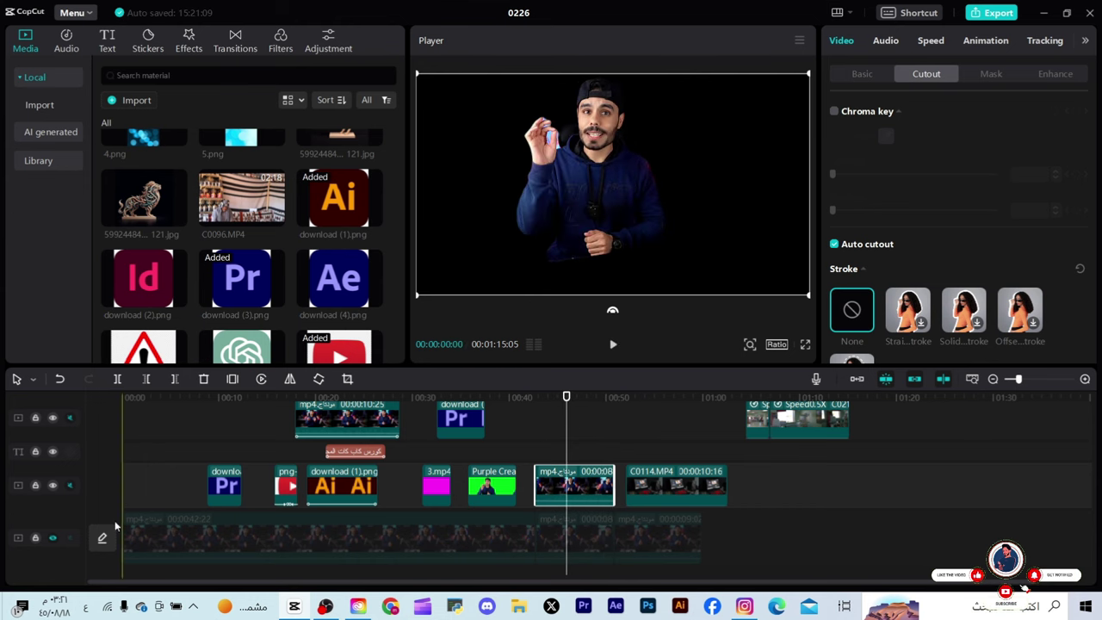
{"action": "left_click", "coordinate": [53, 537]}
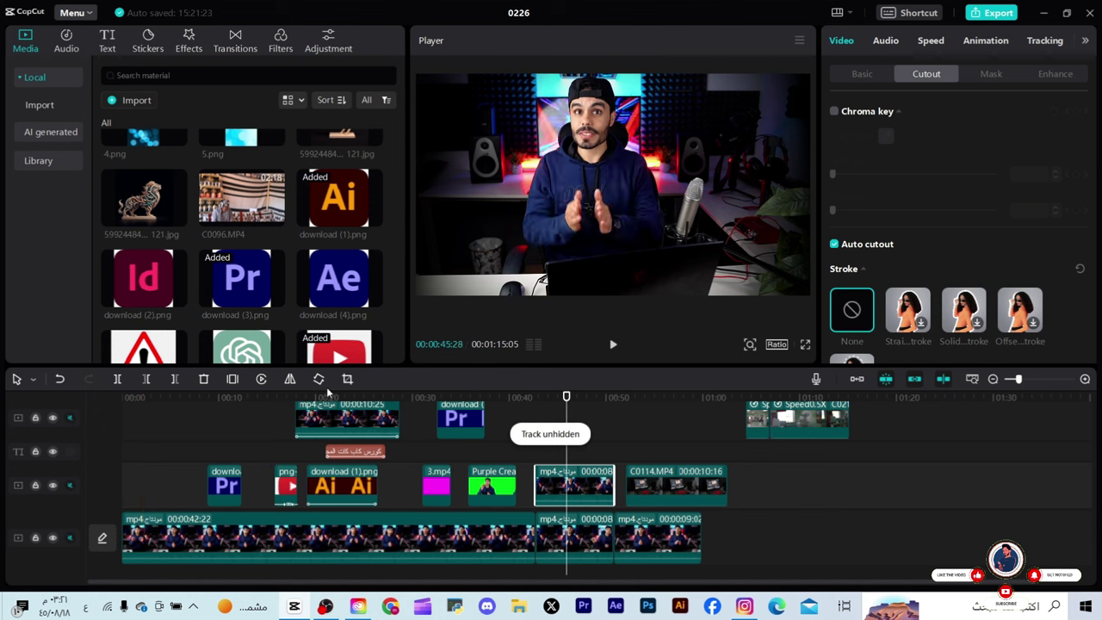
{"action": "left_click", "coordinate": [613, 345]}
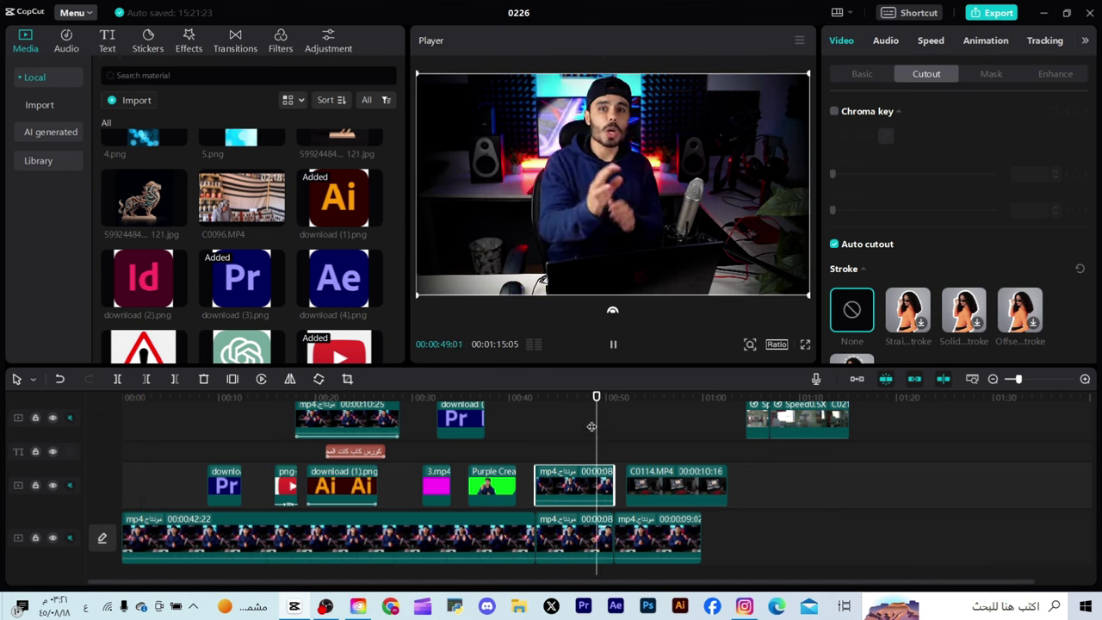
Step: Put the 3.mp4 banner clip between the main video and the cutout near the cutout's start, and raise the banner to the presenter's upper body
{"action": "left_click", "coordinate": [546, 401]}
{"action": "left_click_drag", "start_coordinate": [441, 488], "coordinate": [561, 512]}
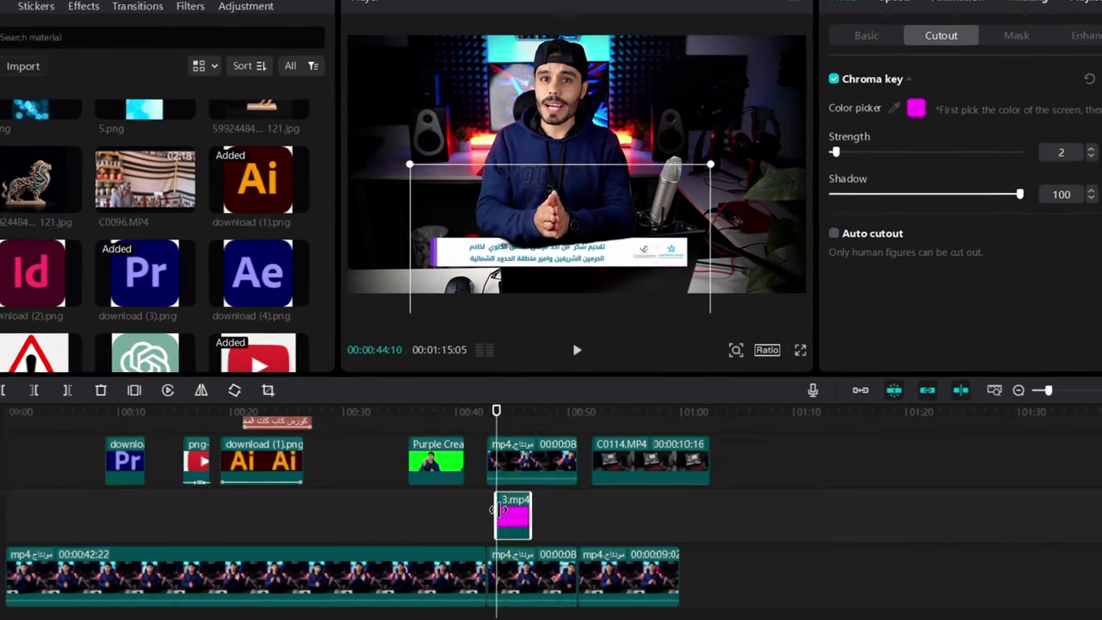
{"action": "left_click_drag", "start_coordinate": [631, 222], "coordinate": [619, 110]}
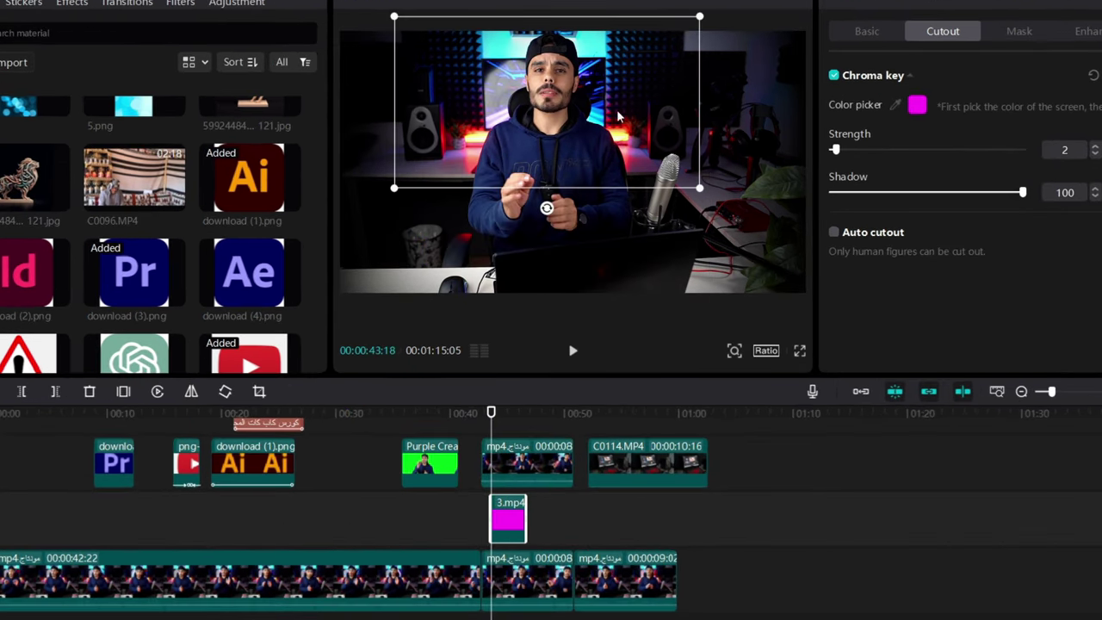
{"action": "left_click", "coordinate": [483, 417]}
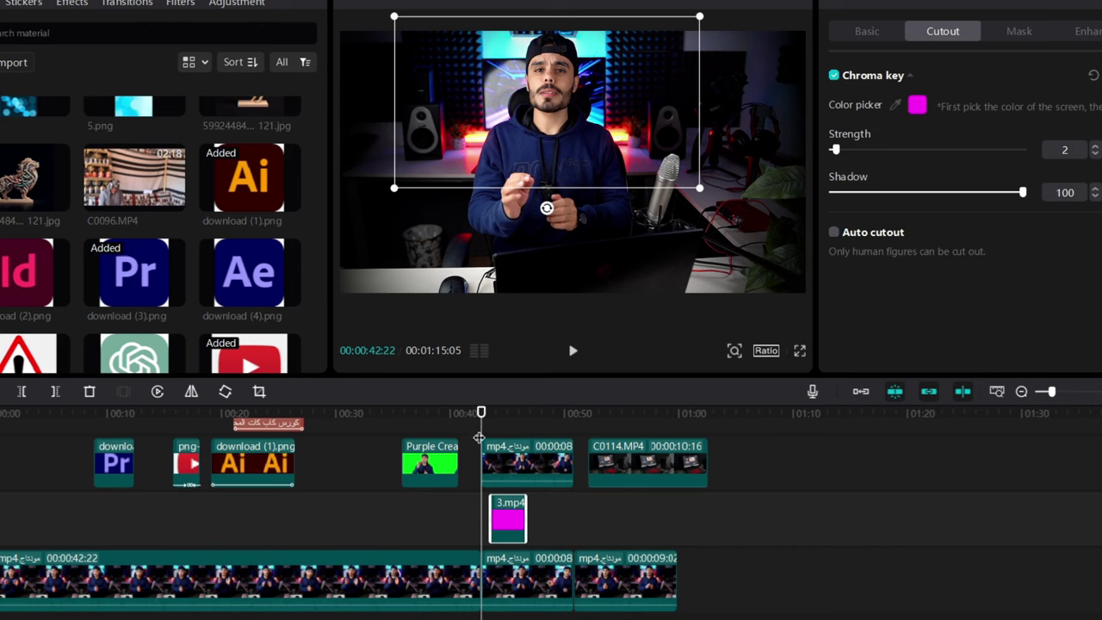
{"action": "left_click_drag", "start_coordinate": [511, 522], "coordinate": [505, 523]}
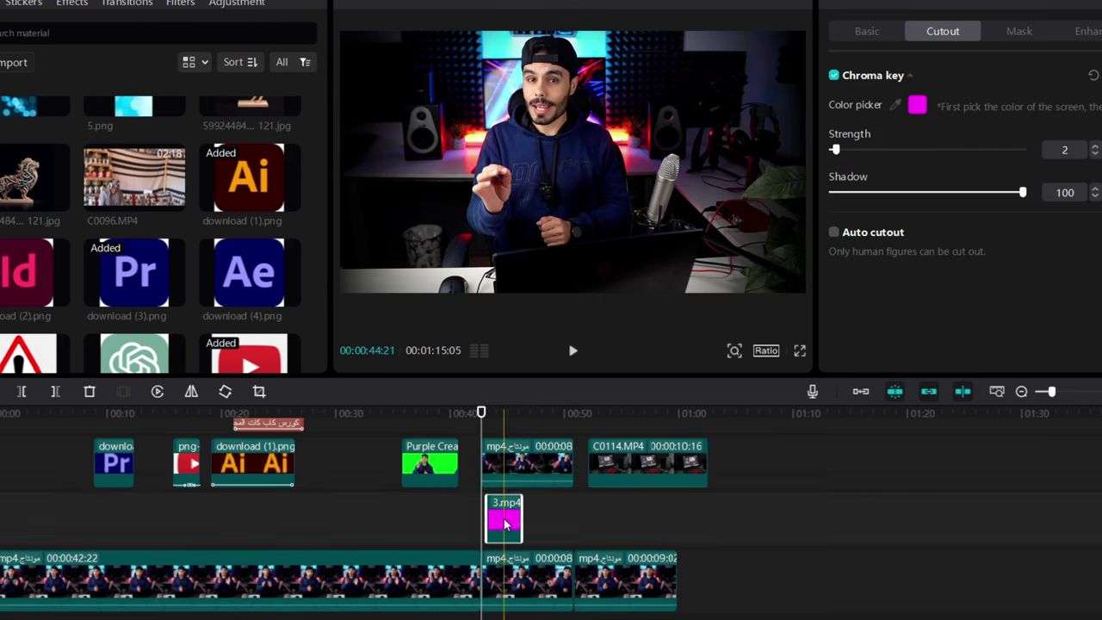
Step: Play and scrub the section to check how the banner sits behind the cutout presenter
{"action": "key", "text": "space"}
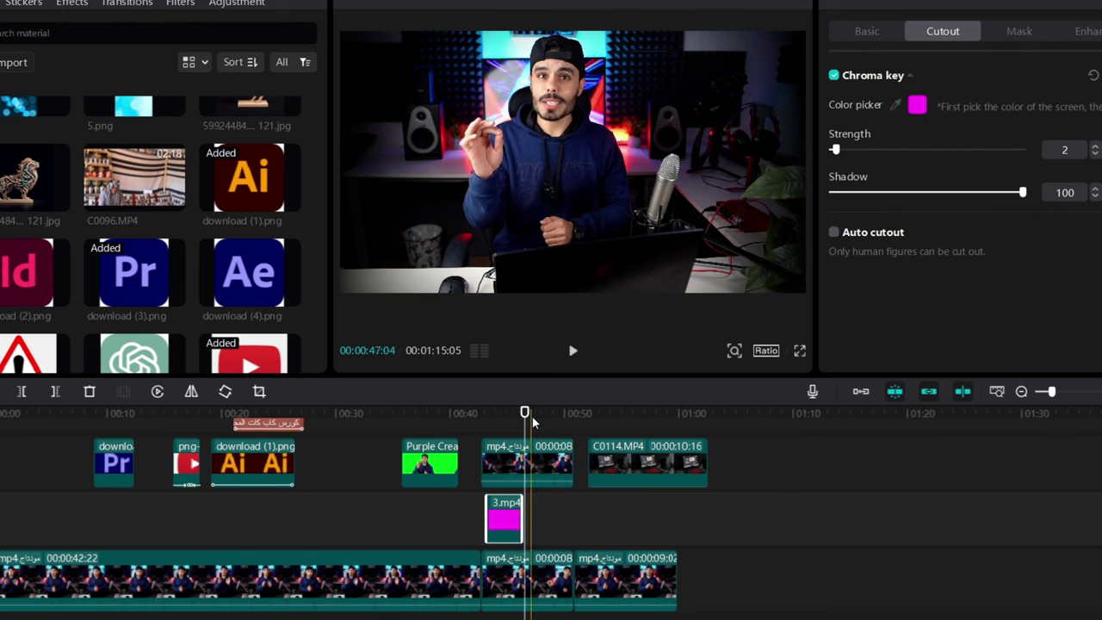
{"action": "left_click_drag", "start_coordinate": [532, 421], "coordinate": [492, 429]}
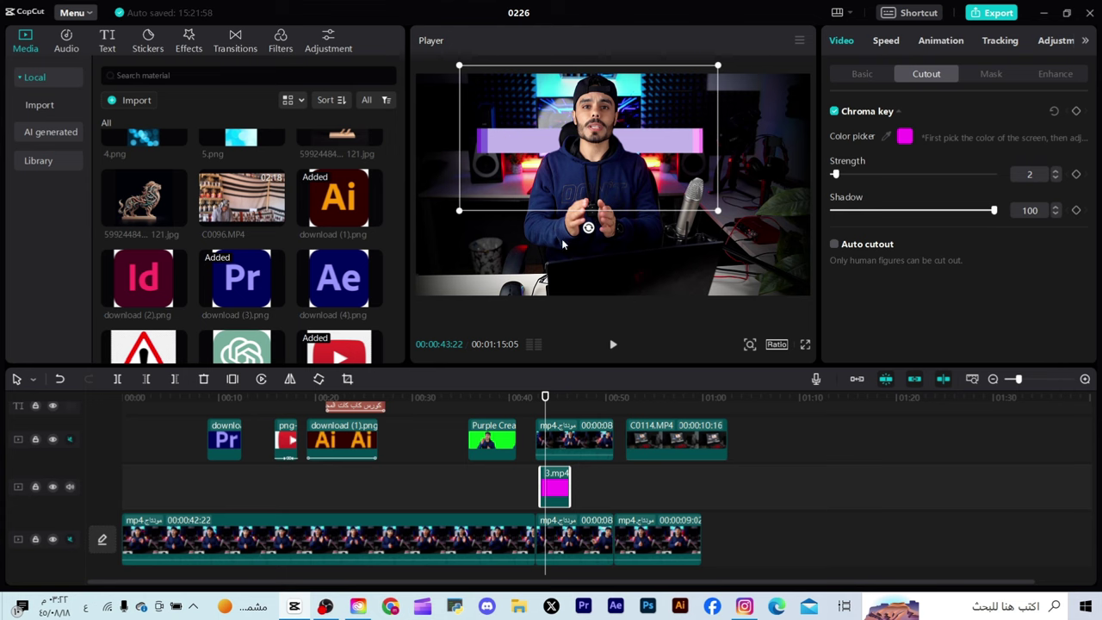
{"action": "left_click", "coordinate": [638, 266]}
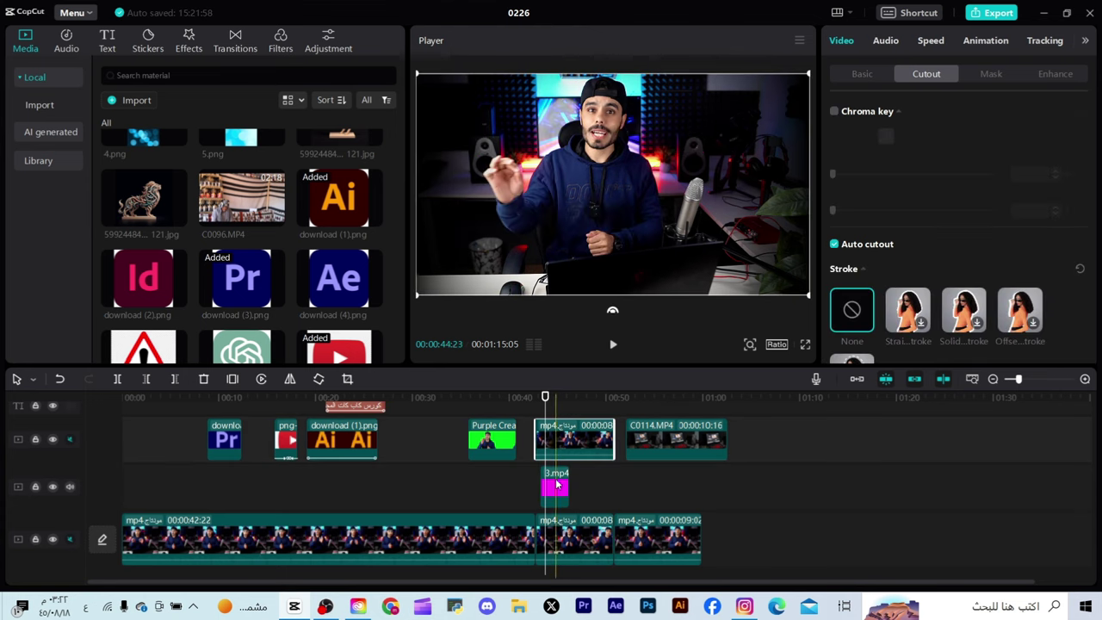
Step: Place the download (1).png clip beneath the cutout presenter clip in place of the banner, and preview it behind the presenter
{"action": "left_click_drag", "start_coordinate": [547, 485], "coordinate": [579, 459]}
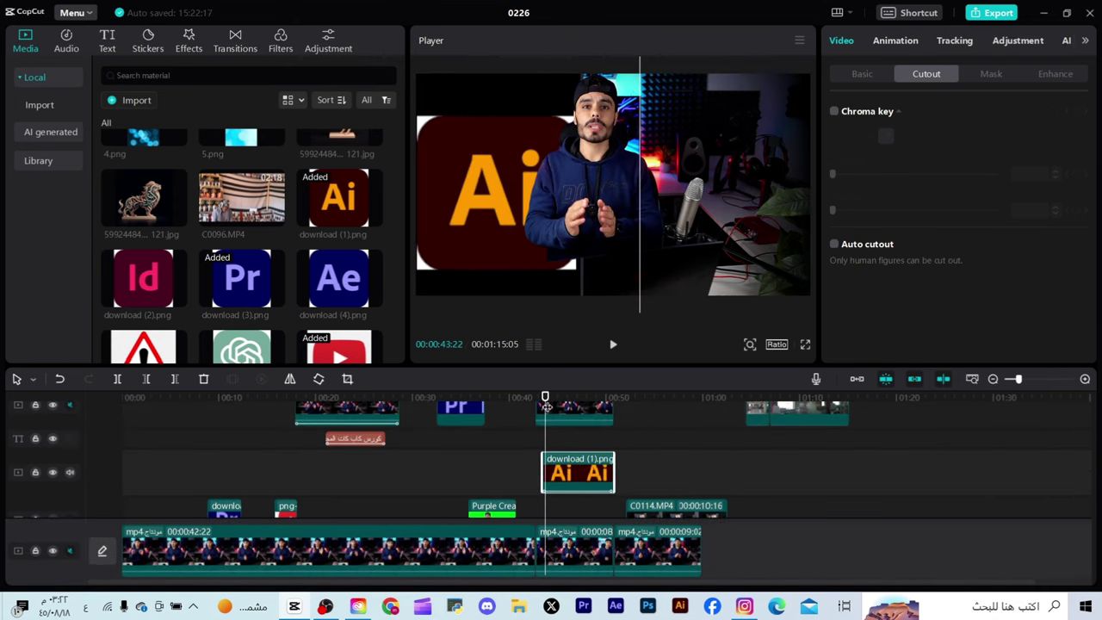
{"action": "left_click_drag", "start_coordinate": [543, 405], "coordinate": [574, 403]}
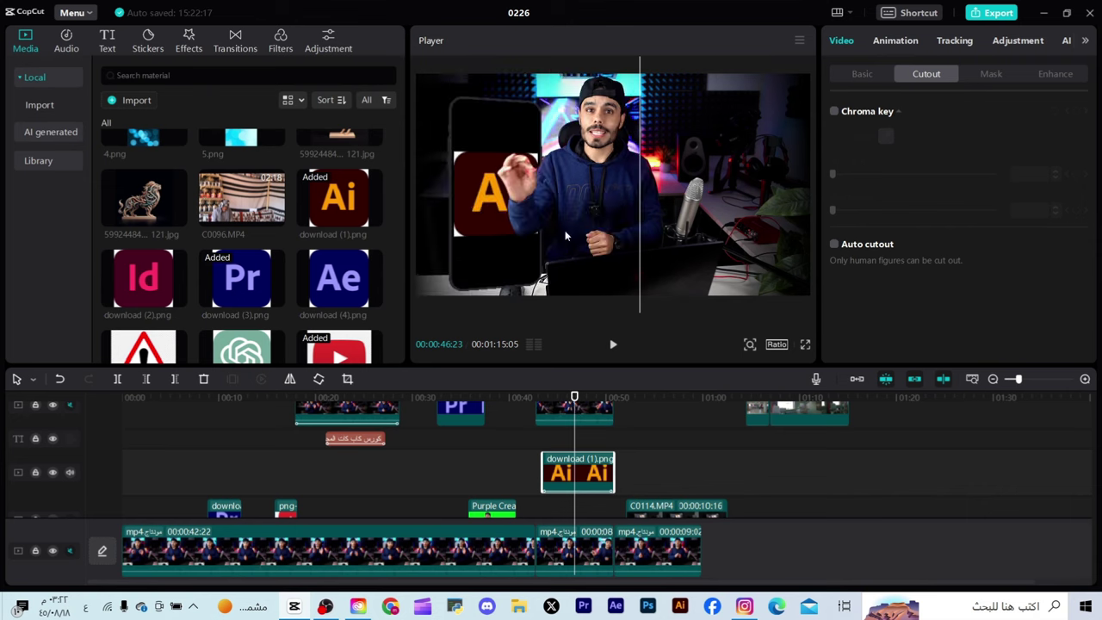
Step: Reposition the download (1).png logo so the presenter partly overlaps it, and play the section to preview the layering
{"action": "left_click_drag", "start_coordinate": [481, 199], "coordinate": [522, 177]}
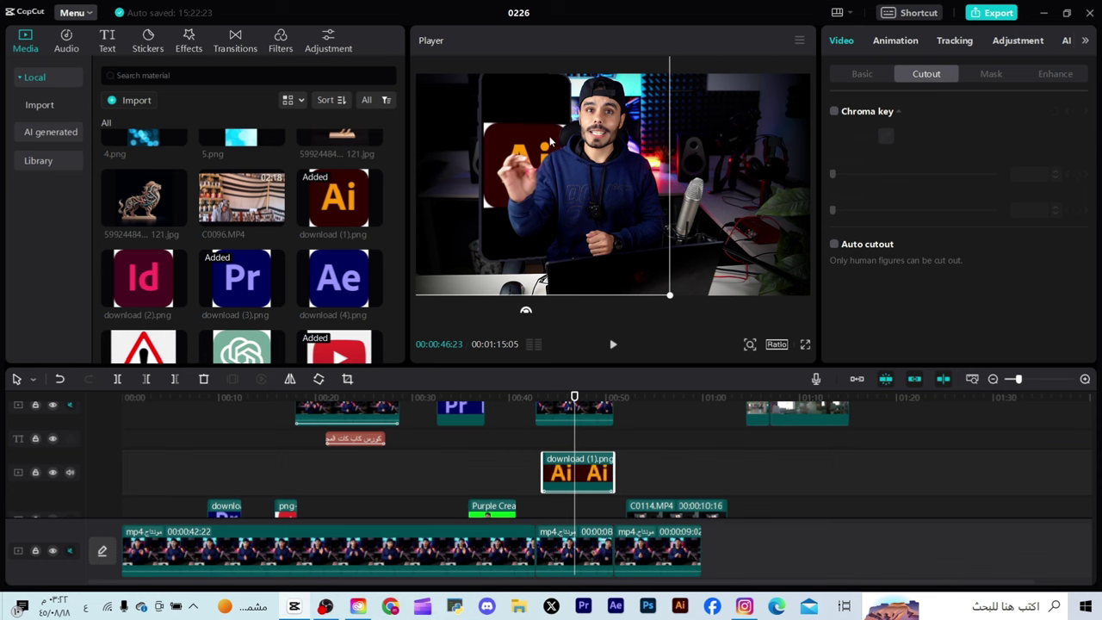
{"action": "left_click_drag", "start_coordinate": [549, 143], "coordinate": [517, 124]}
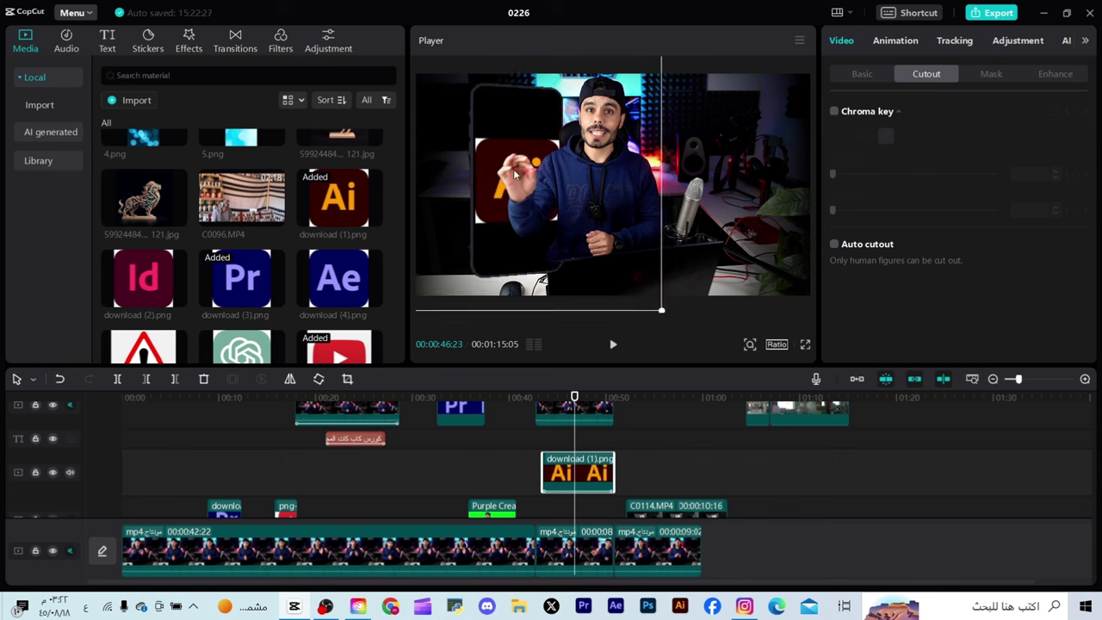
{"action": "left_click", "coordinate": [613, 344]}
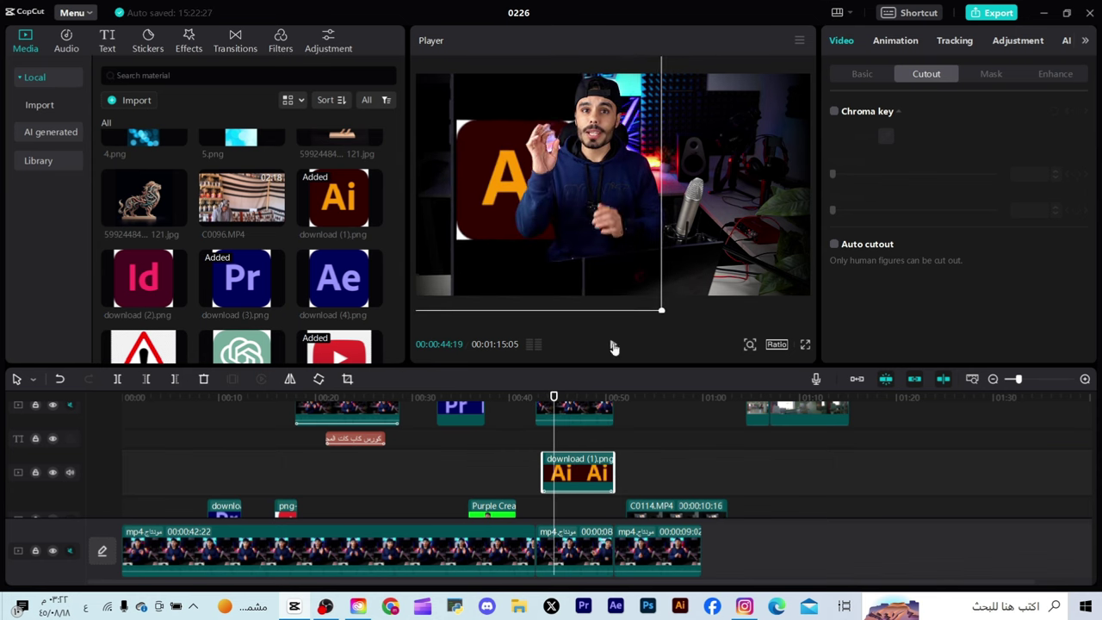
{"action": "left_click", "coordinate": [613, 346]}
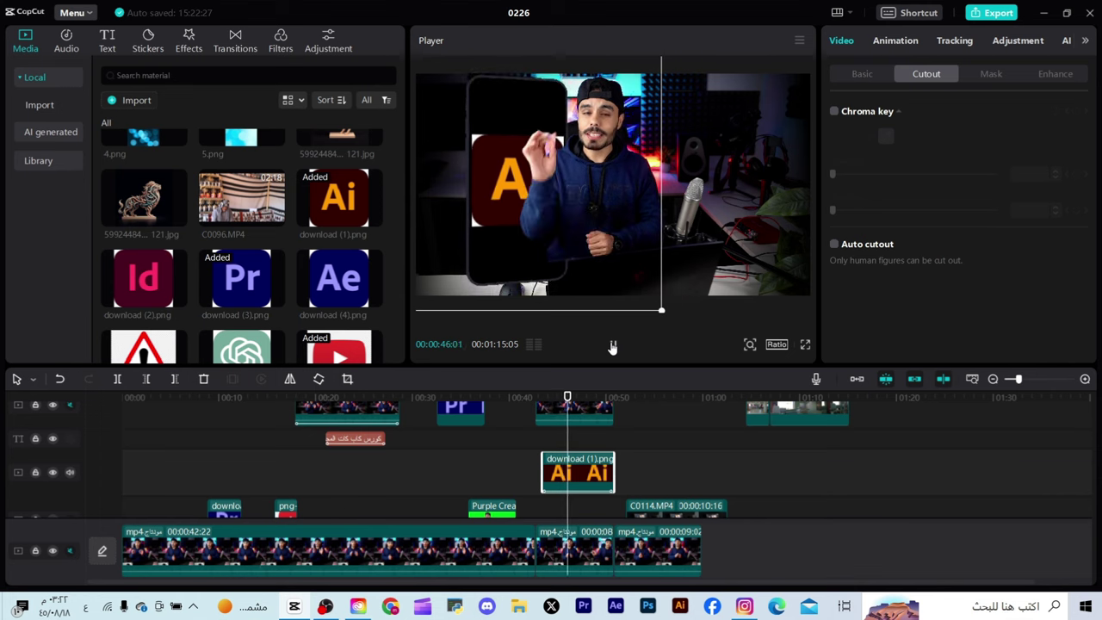
{"action": "left_click", "coordinate": [613, 345]}
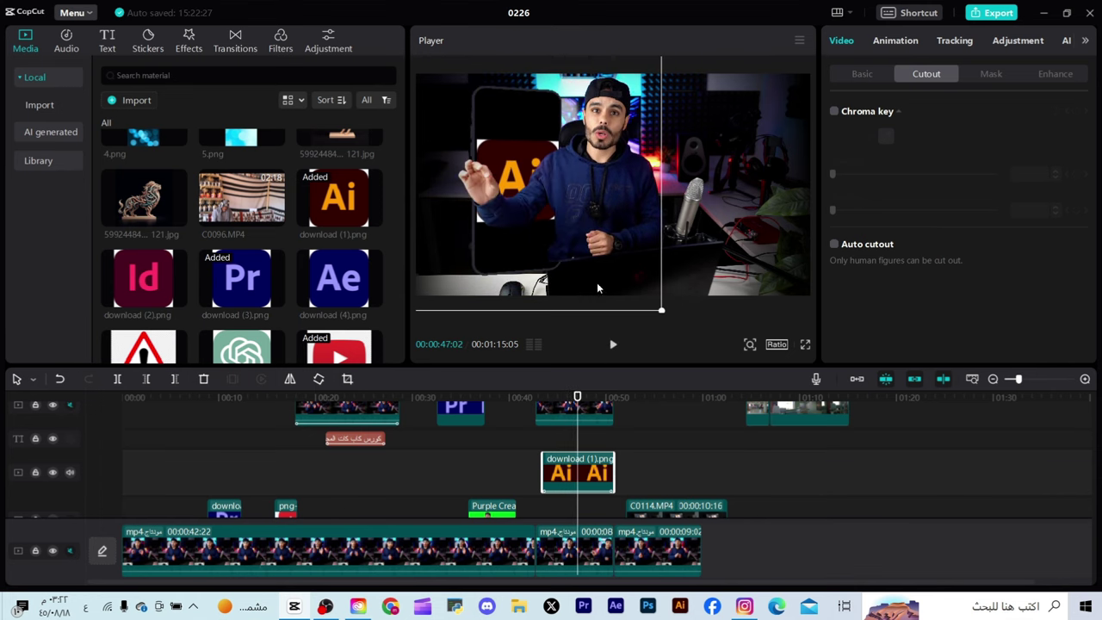
{"action": "left_click", "coordinate": [614, 345]}
{"action": "key", "text": "space"}
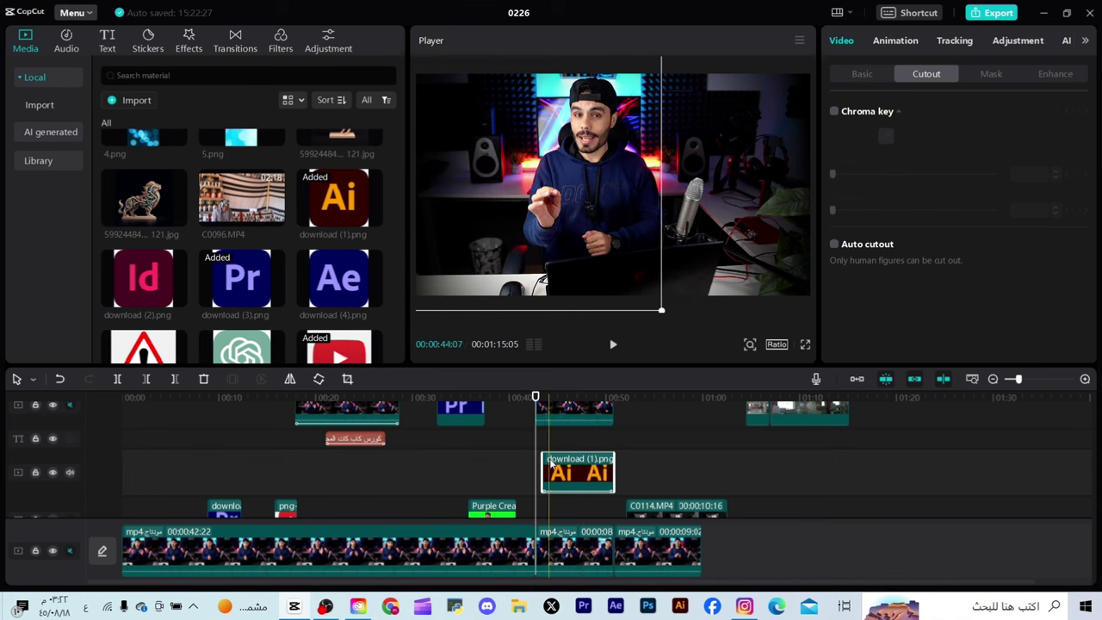
Step: Move the download (1).png clip to an earlier time, put the cutout presenter clip lower in the track stack, and show its mask options
{"action": "left_click_drag", "start_coordinate": [557, 463], "coordinate": [457, 476]}
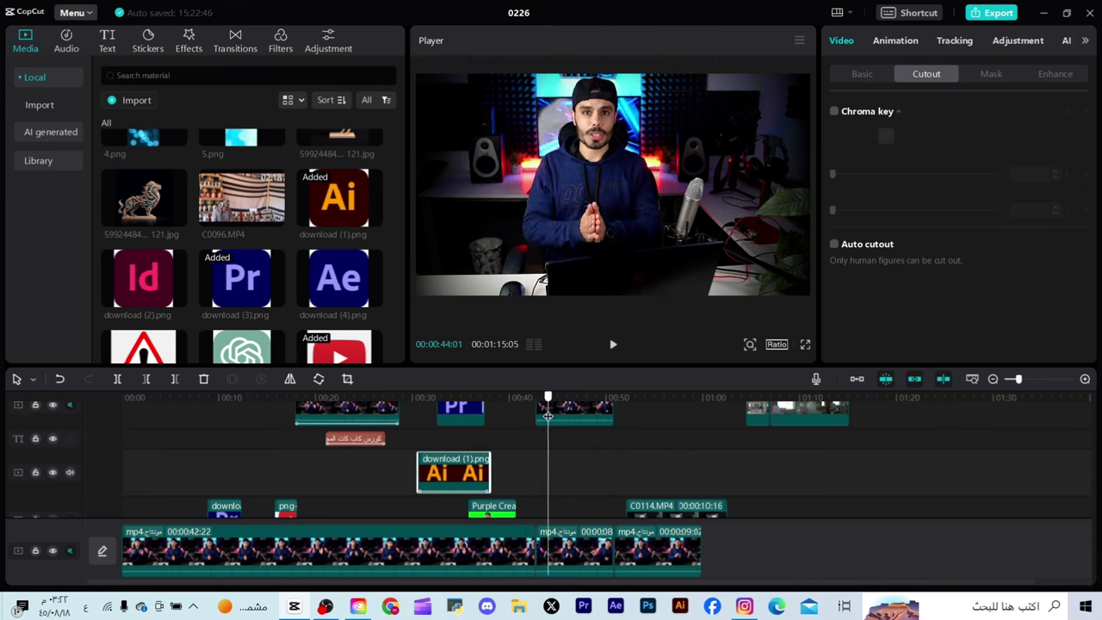
{"action": "left_click_drag", "start_coordinate": [578, 413], "coordinate": [568, 458]}
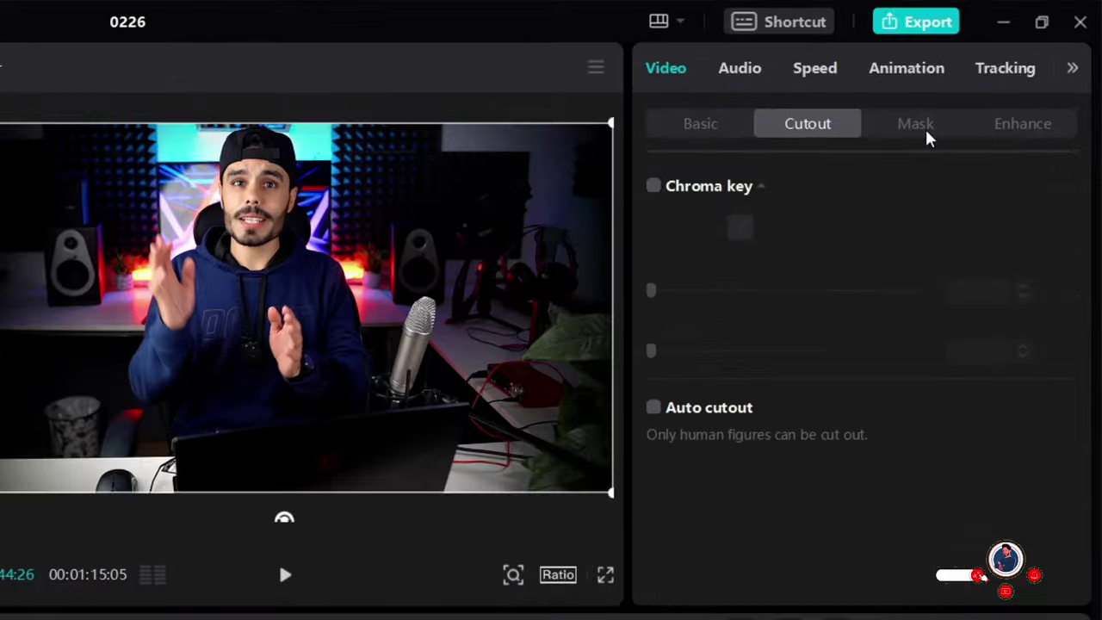
{"action": "left_click", "coordinate": [993, 79]}
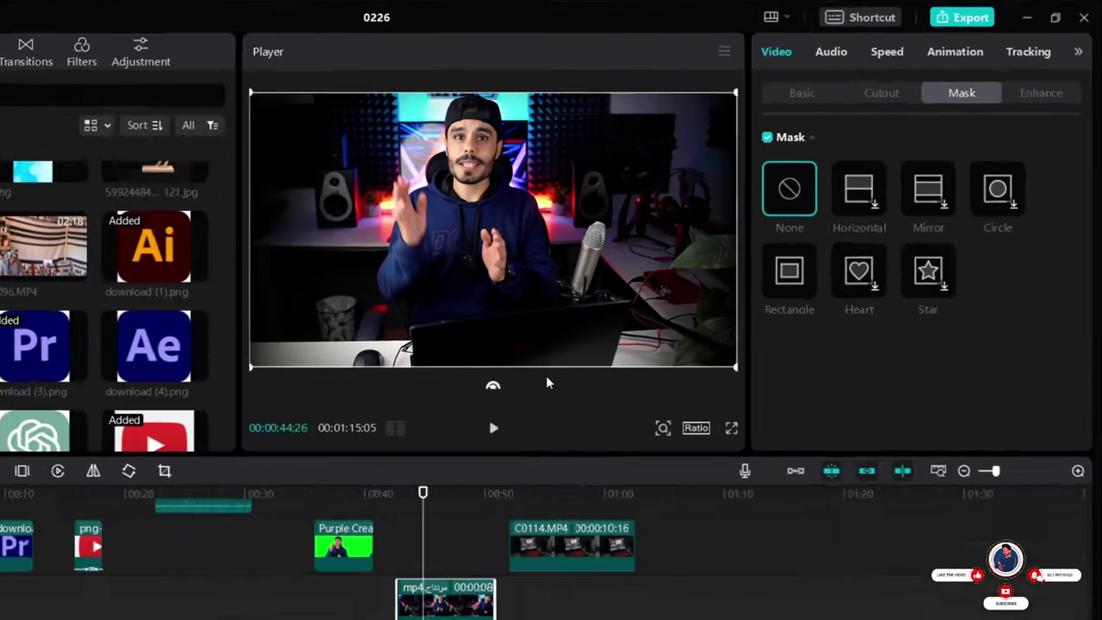
Step: Place download (2).png above the start of the second main video segment and scale the image to 88%
{"action": "left_click_drag", "start_coordinate": [144, 214], "coordinate": [539, 486]}
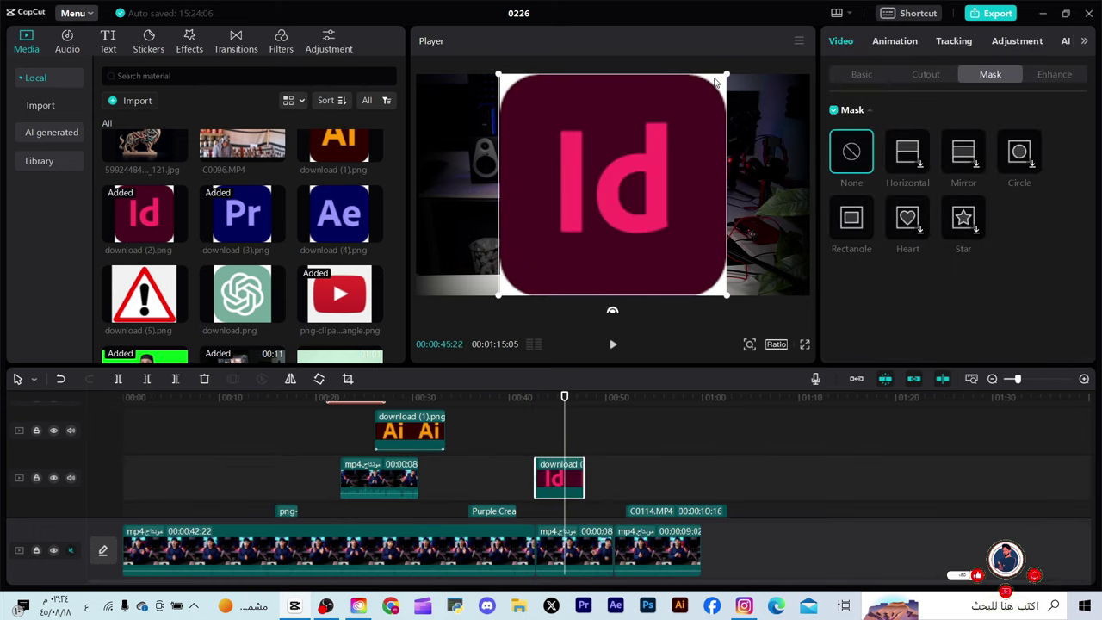
{"action": "left_click_drag", "start_coordinate": [626, 129], "coordinate": [652, 97]}
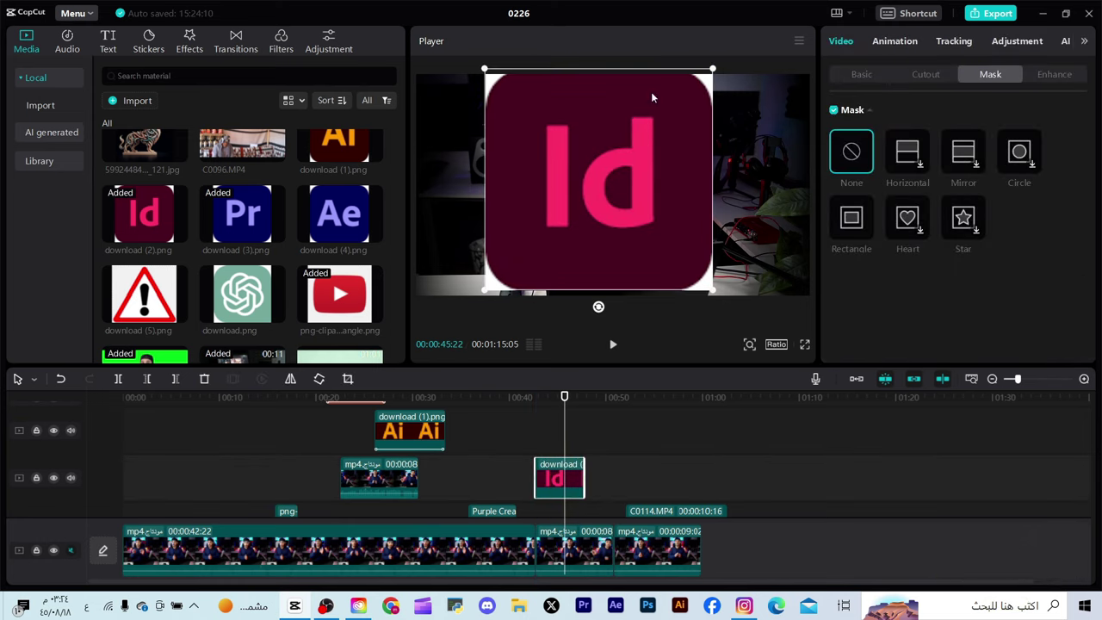
{"action": "left_click_drag", "start_coordinate": [711, 68], "coordinate": [700, 82]}
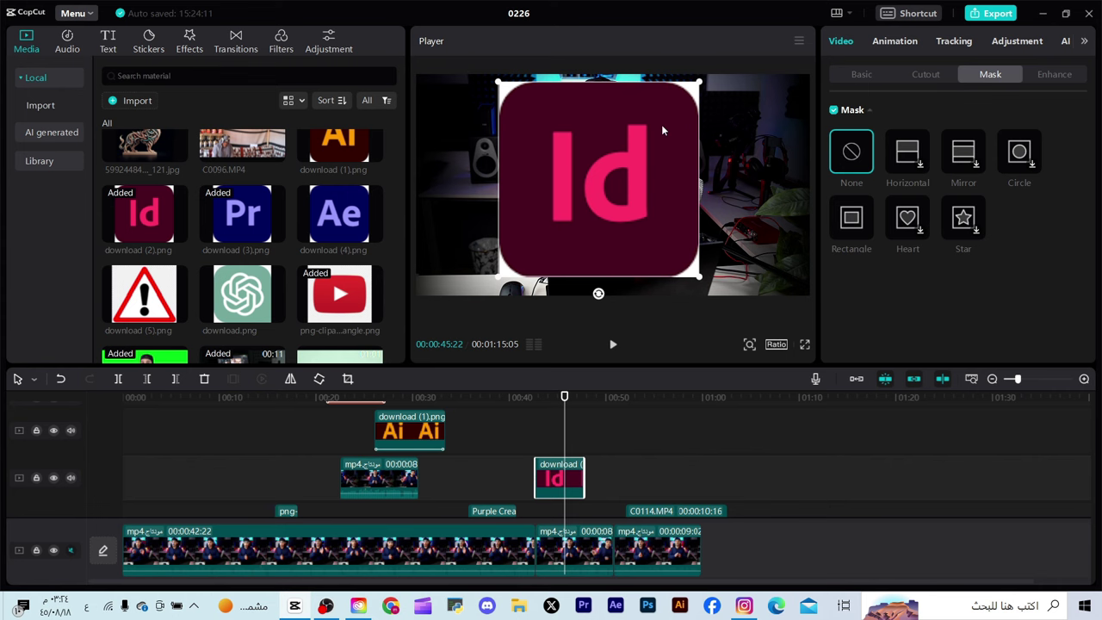
Step: Apply a Rectangle mask to the download (2).png clip and resize it to 91 by 89 to crop off the white corners
{"action": "left_click", "coordinate": [909, 73]}
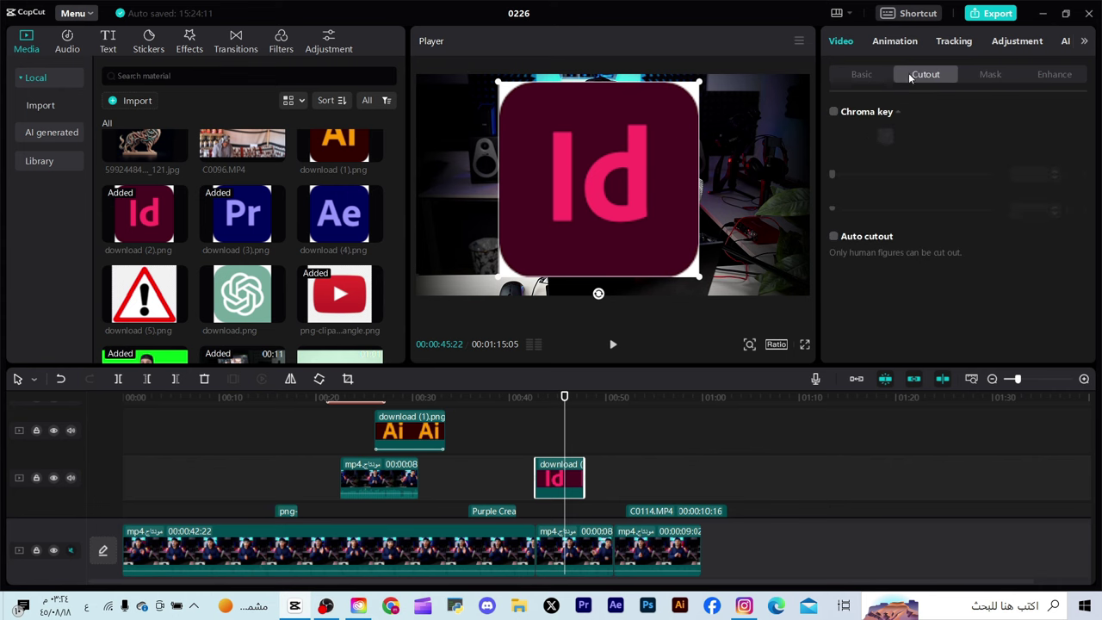
{"action": "left_click", "coordinate": [982, 75]}
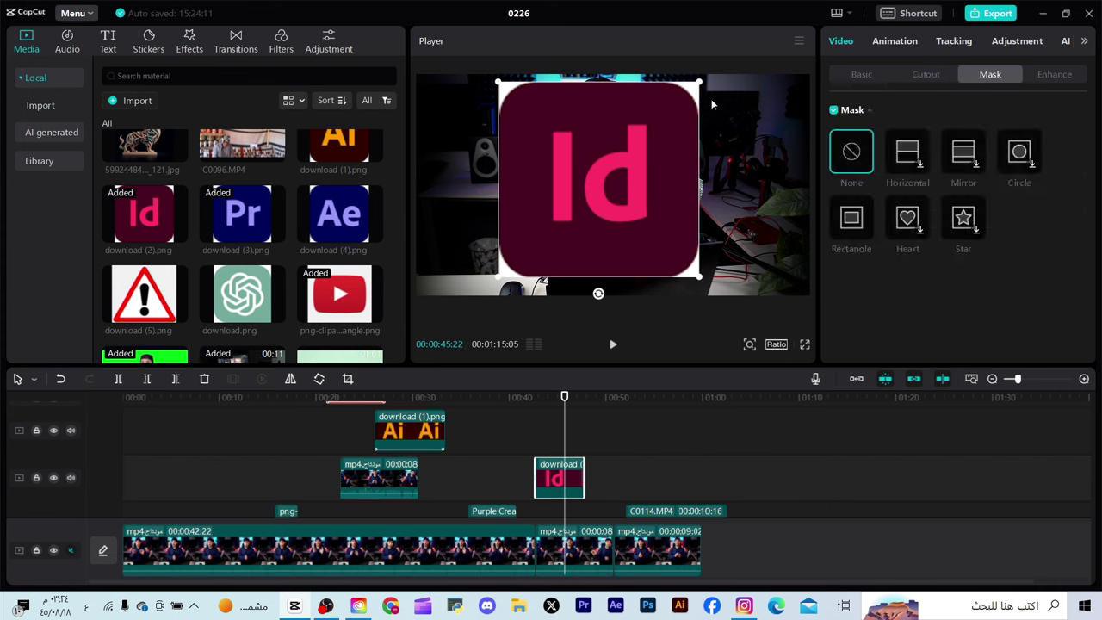
{"action": "left_click", "coordinate": [859, 226]}
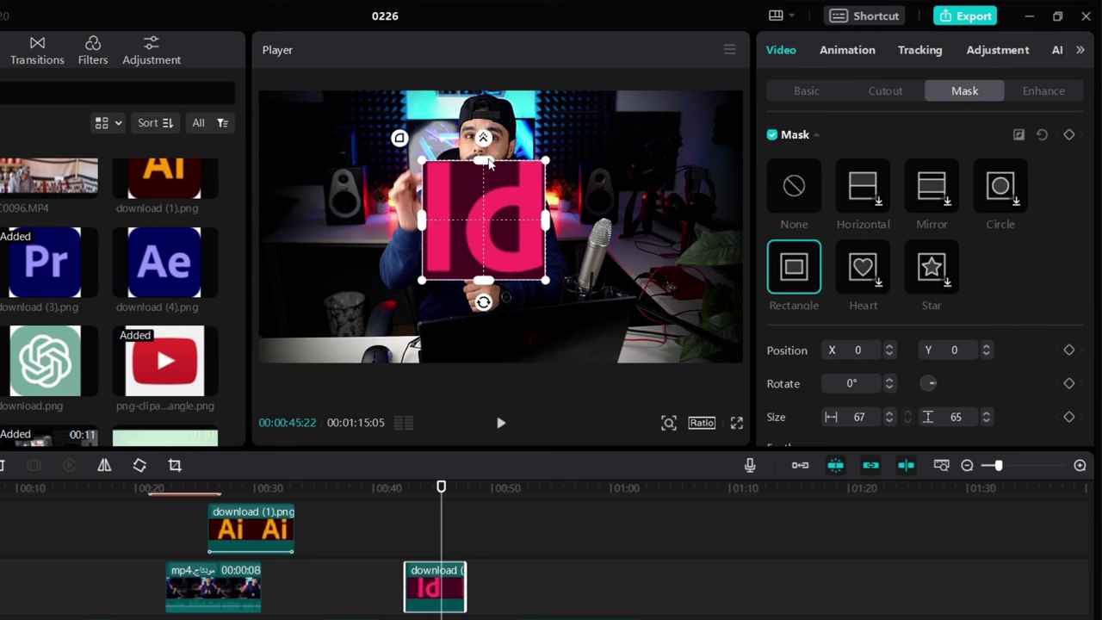
{"action": "left_click_drag", "start_coordinate": [488, 163], "coordinate": [488, 148]}
{"action": "left_click_drag", "start_coordinate": [422, 223], "coordinate": [399, 222]}
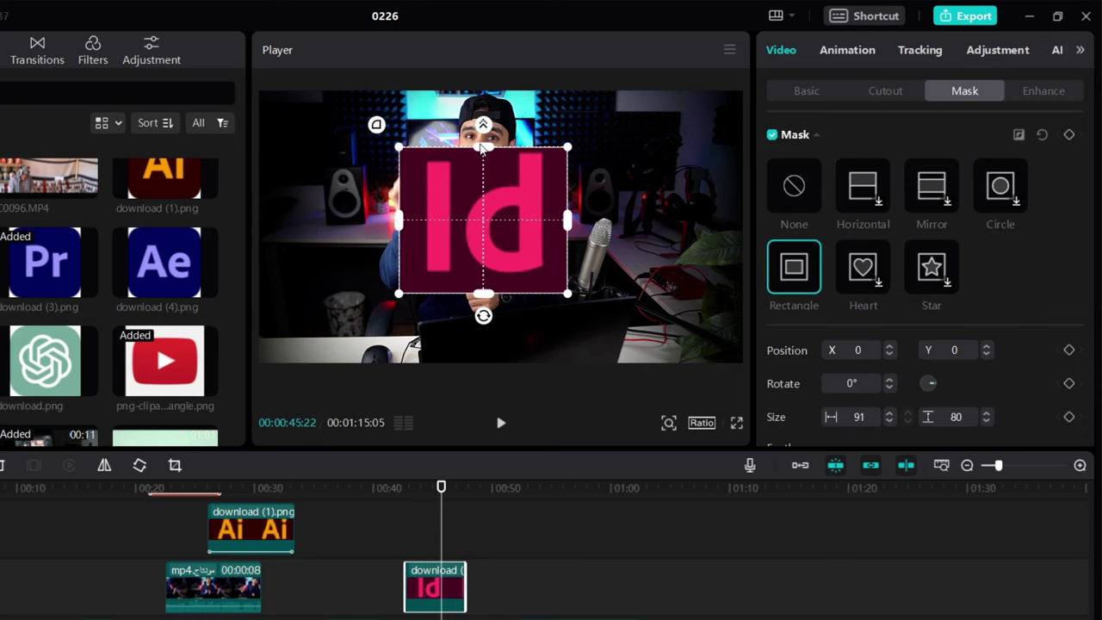
{"action": "left_click_drag", "start_coordinate": [480, 148], "coordinate": [480, 138]}
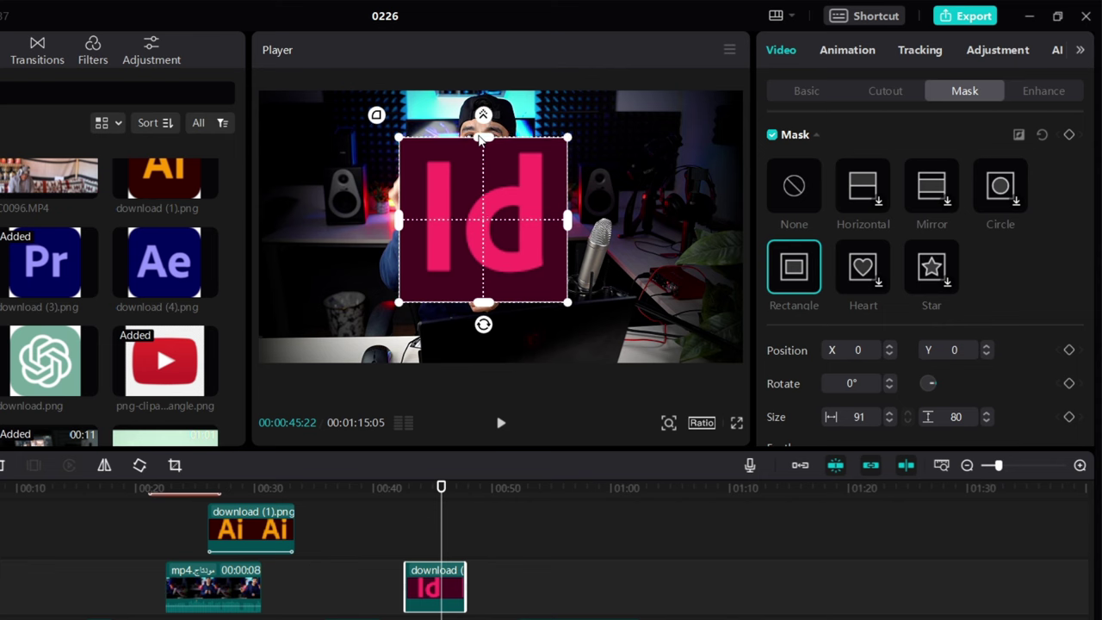
Step: Deselect the logo to check its masked edges in the preview, and reselect its clip
{"action": "left_click", "coordinate": [528, 594]}
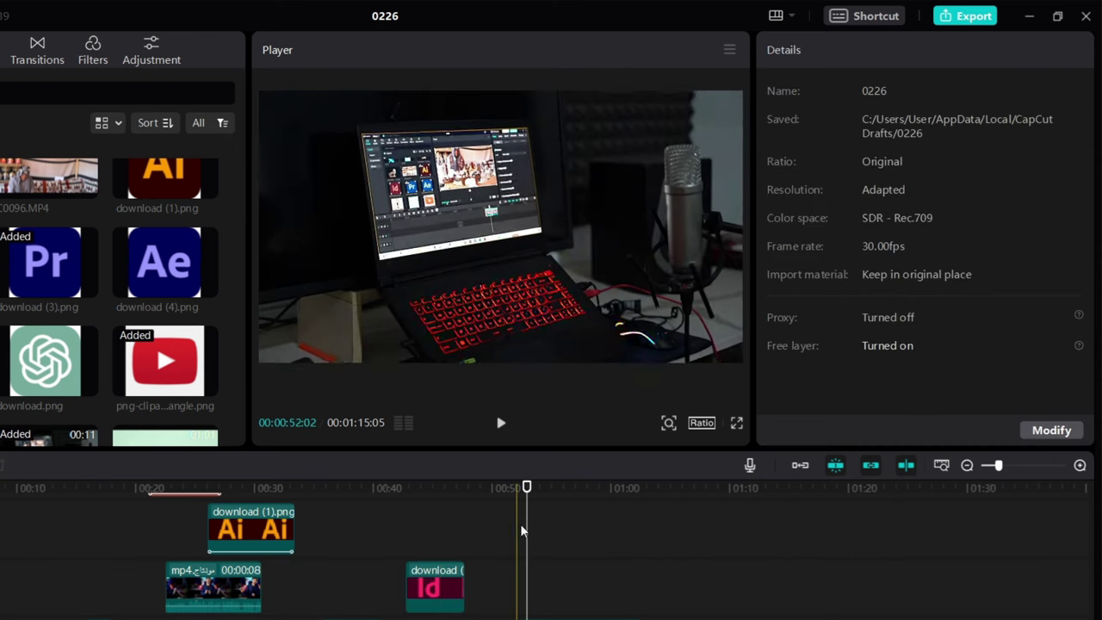
{"action": "left_click", "coordinate": [447, 552]}
{"action": "left_click", "coordinate": [442, 552]}
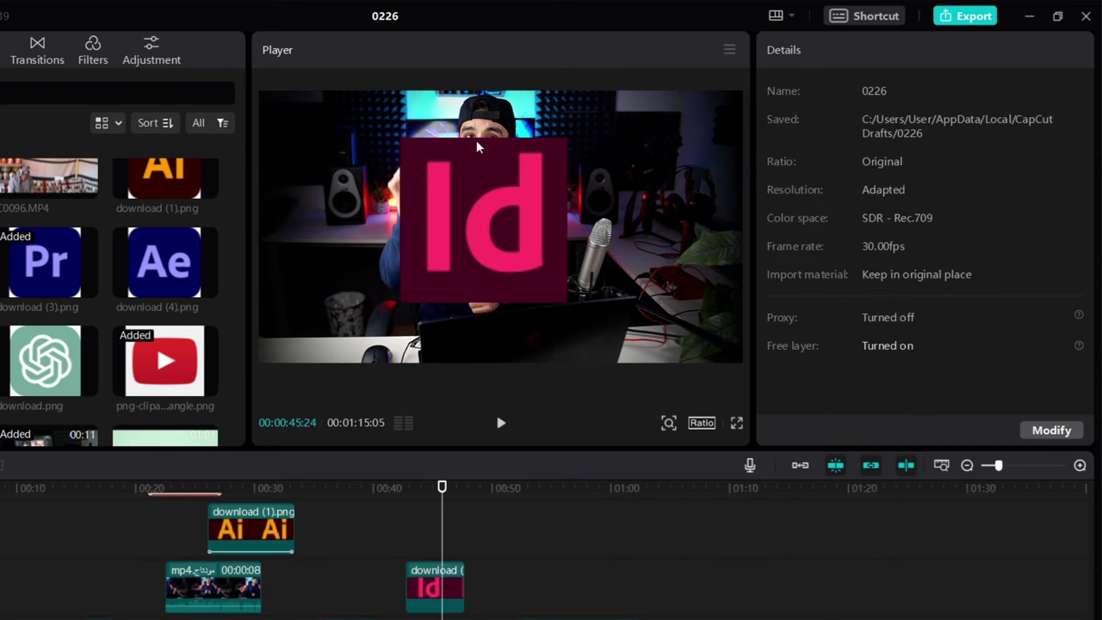
{"action": "left_click", "coordinate": [431, 592]}
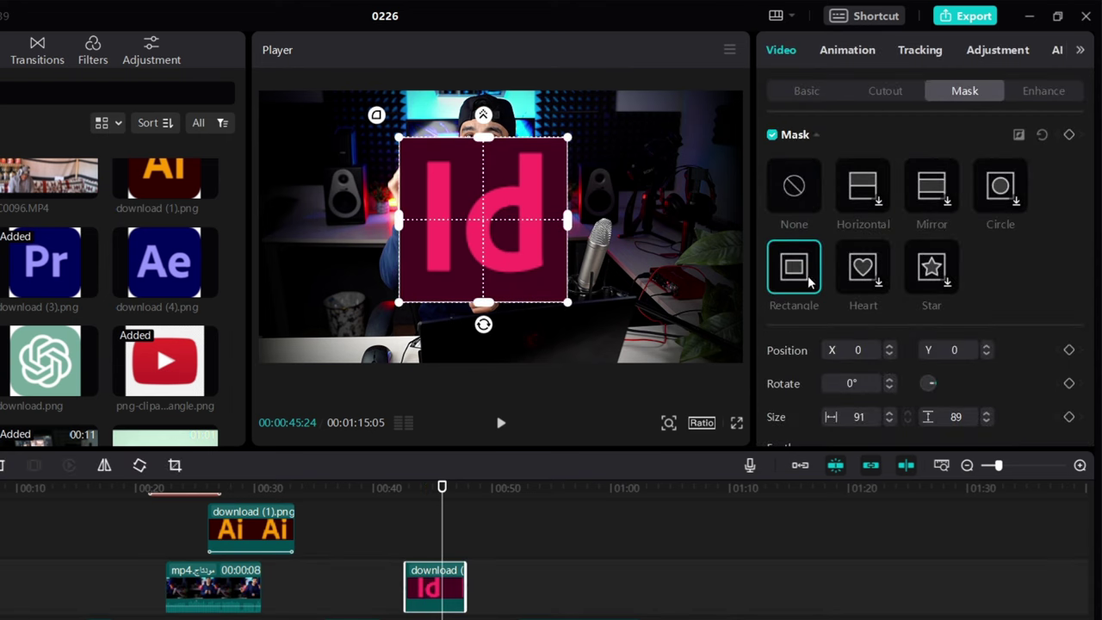
Step: Set the mask's Round corners to 19, try some feathering, and return Feather to 0
{"action": "scroll", "coordinate": [828, 330], "scroll_direction": "down", "scroll_amount": 3}
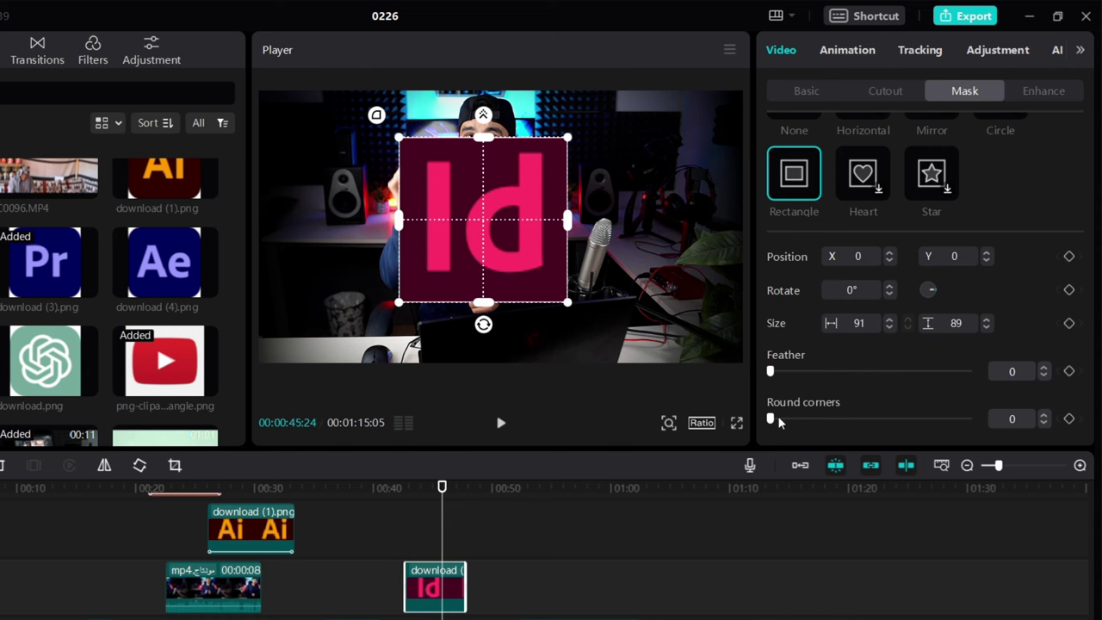
{"action": "left_click_drag", "start_coordinate": [779, 421], "coordinate": [808, 424]}
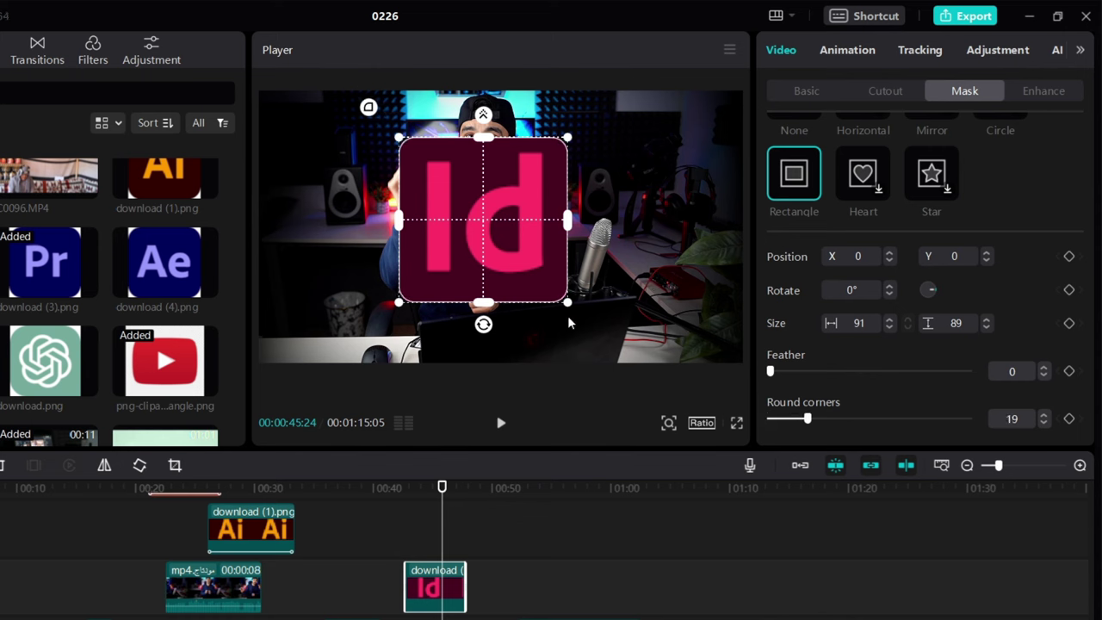
{"action": "mouse_move", "coordinate": [790, 376]}
{"action": "left_mouse_down"}
{"action": "mouse_move", "coordinate": [819, 373]}
{"action": "mouse_move", "coordinate": [773, 371]}
{"action": "left_mouse_up"}
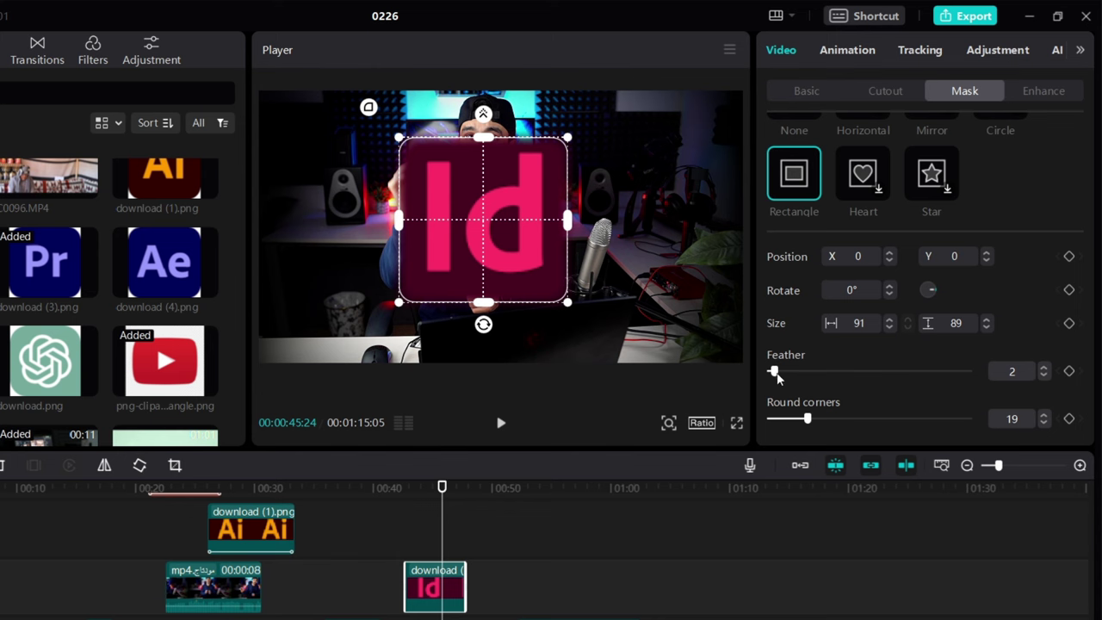
{"action": "left_click_drag", "start_coordinate": [776, 375], "coordinate": [770, 376]}
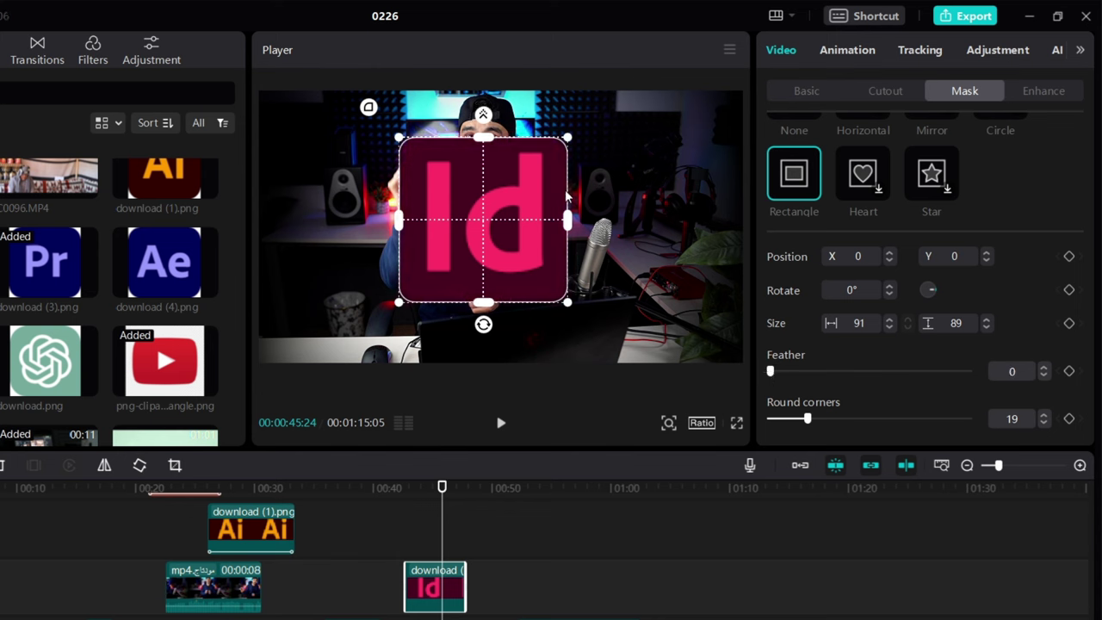
Step: Scale the masked logo down to 45% and place it in front of the presenter's chest beside his raised hand
{"action": "left_click_drag", "start_coordinate": [540, 193], "coordinate": [529, 260]}
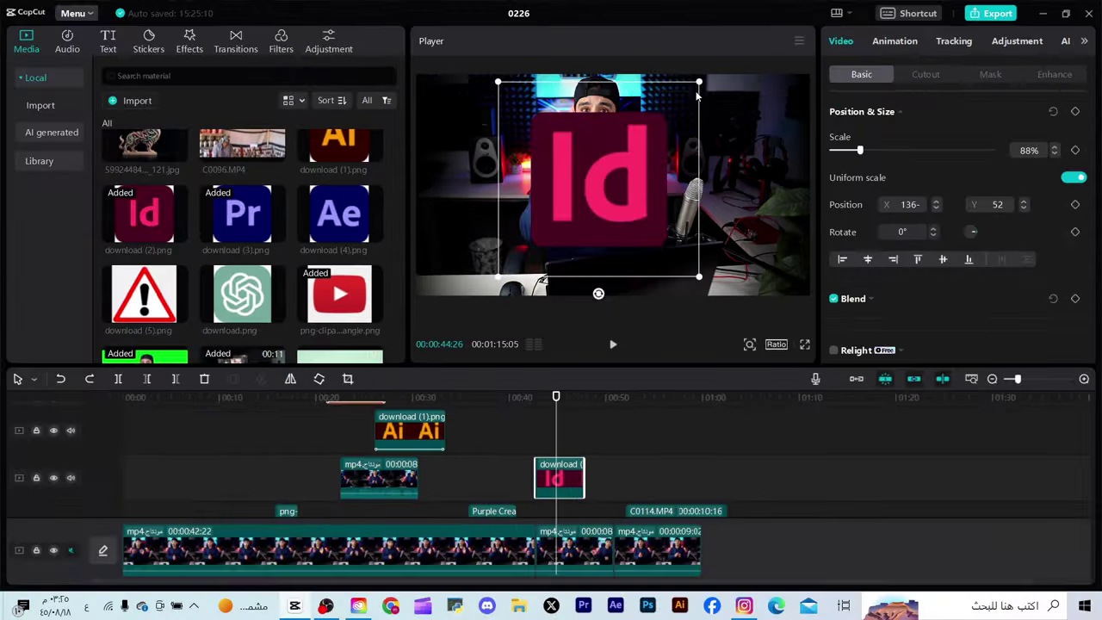
{"action": "left_click_drag", "start_coordinate": [699, 83], "coordinate": [651, 129]}
{"action": "left_click_drag", "start_coordinate": [613, 188], "coordinate": [551, 193]}
Step: Add an unmasked download (2).png copy at 39% beside the presenter, and extend the masked clip under it, centring that logo on his chest
{"action": "left_click_drag", "start_coordinate": [144, 213], "coordinate": [591, 433]}
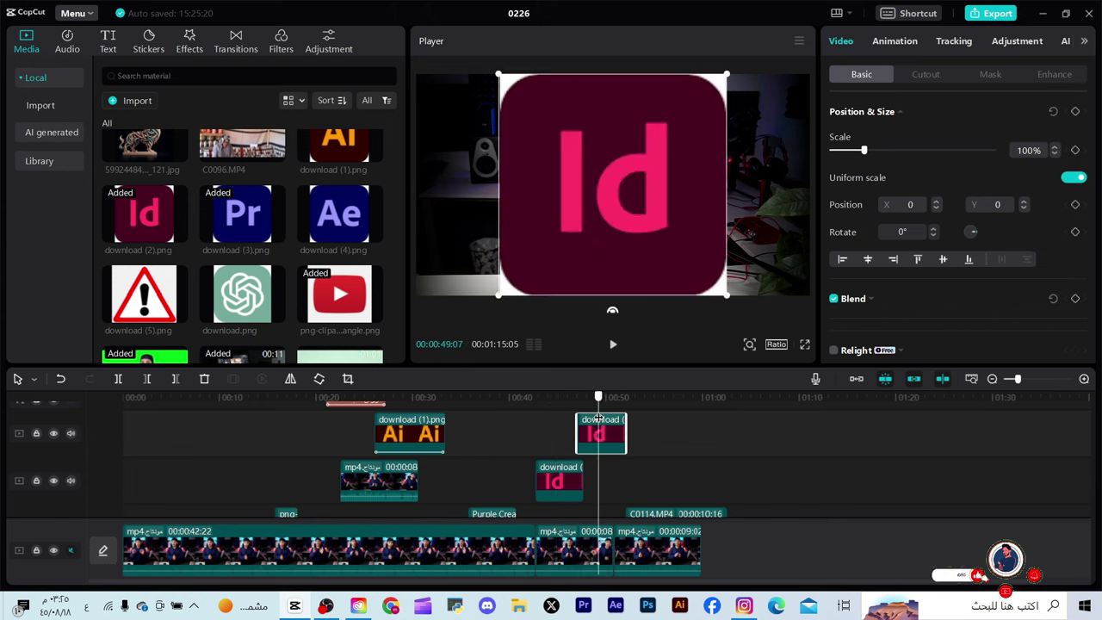
{"action": "left_click_drag", "start_coordinate": [731, 298], "coordinate": [532, 247]}
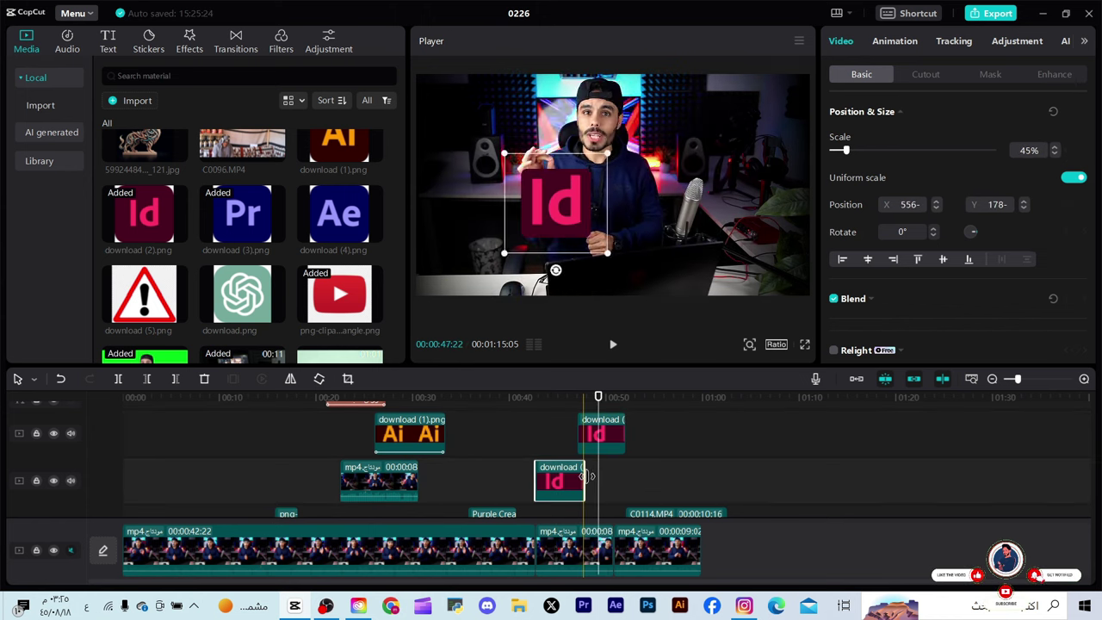
{"action": "left_click_drag", "start_coordinate": [582, 481], "coordinate": [639, 480]}
{"action": "left_click_drag", "start_coordinate": [540, 199], "coordinate": [608, 191]}
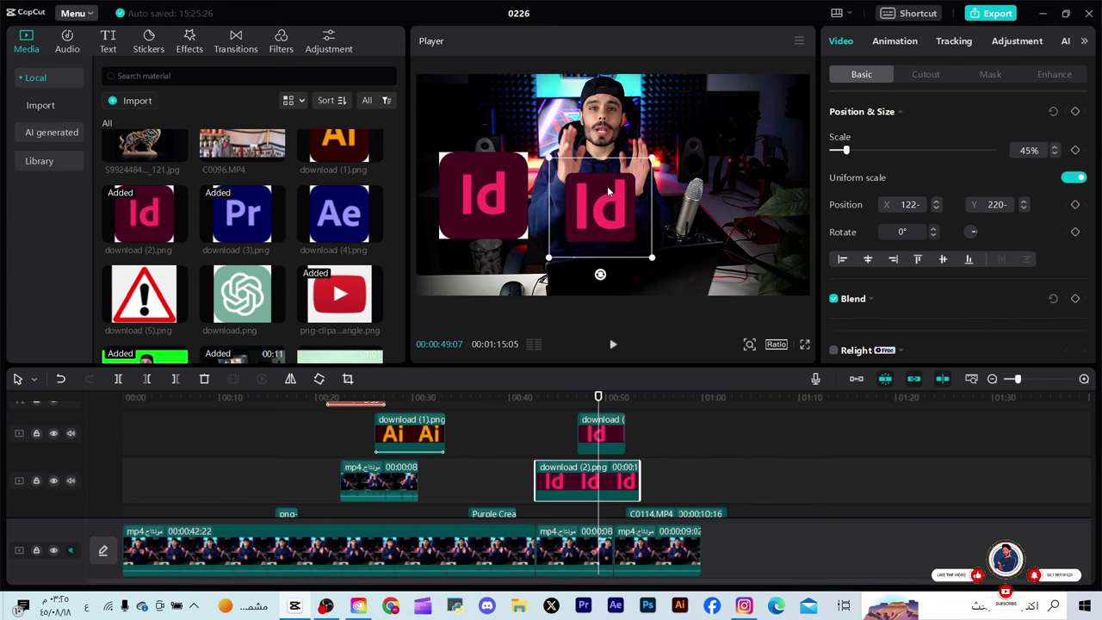
Step: Compare the masked logo with the unmasked copy by selecting each in turn, and delete the unmasked copy
{"action": "left_click", "coordinate": [509, 226]}
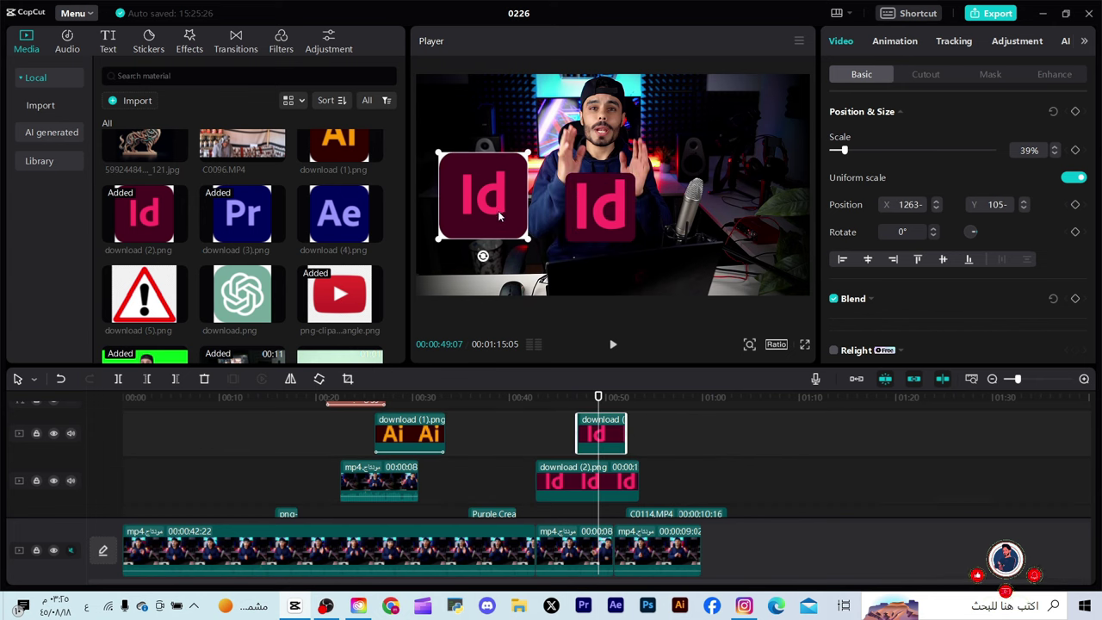
{"action": "left_click", "coordinate": [603, 207]}
{"action": "left_click", "coordinate": [510, 226]}
{"action": "left_click", "coordinate": [608, 201]}
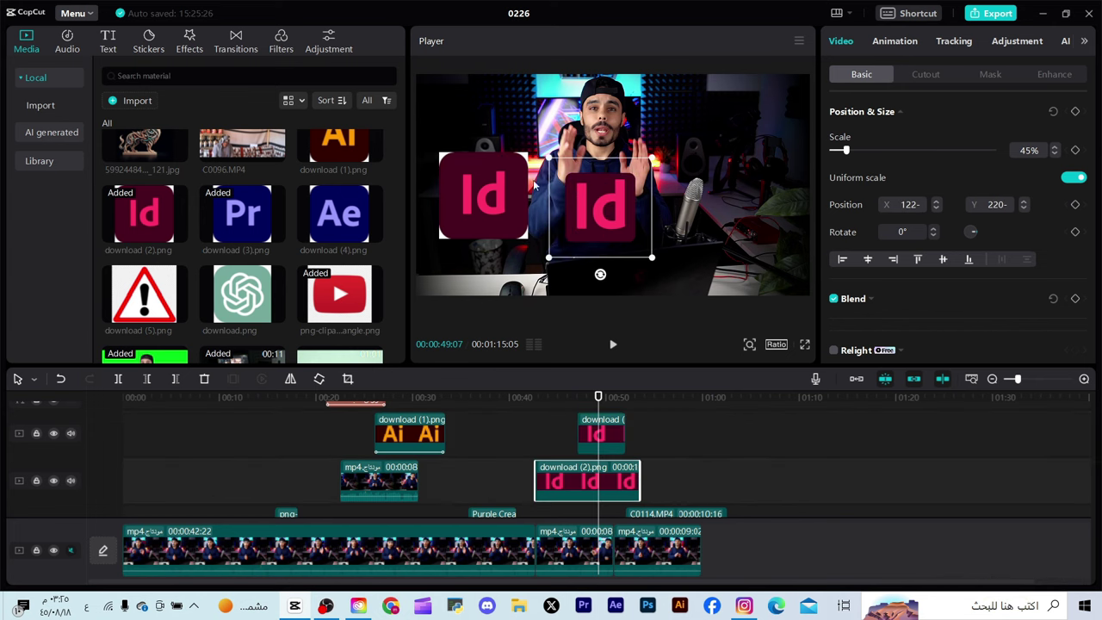
{"action": "left_click_drag", "start_coordinate": [603, 438], "coordinate": [579, 440]}
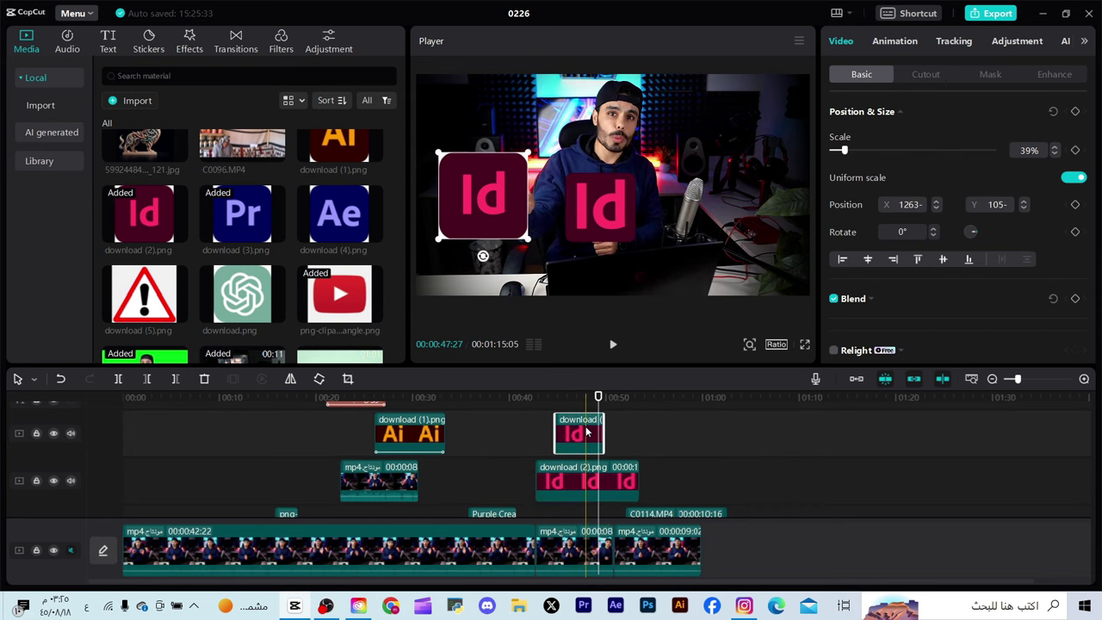
{"action": "key", "text": "Delete"}
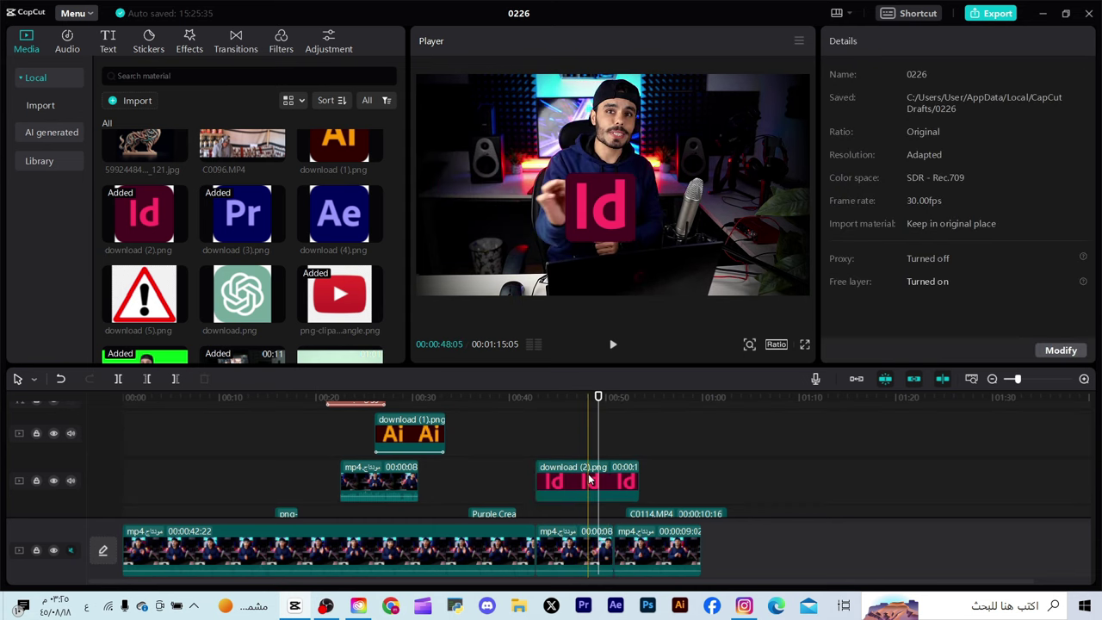
Step: Move the download (2).png logo clip earlier on the timeline, clear of the second presenter segment
{"action": "scroll", "coordinate": [590, 480], "scroll_direction": "down", "scroll_amount": 2}
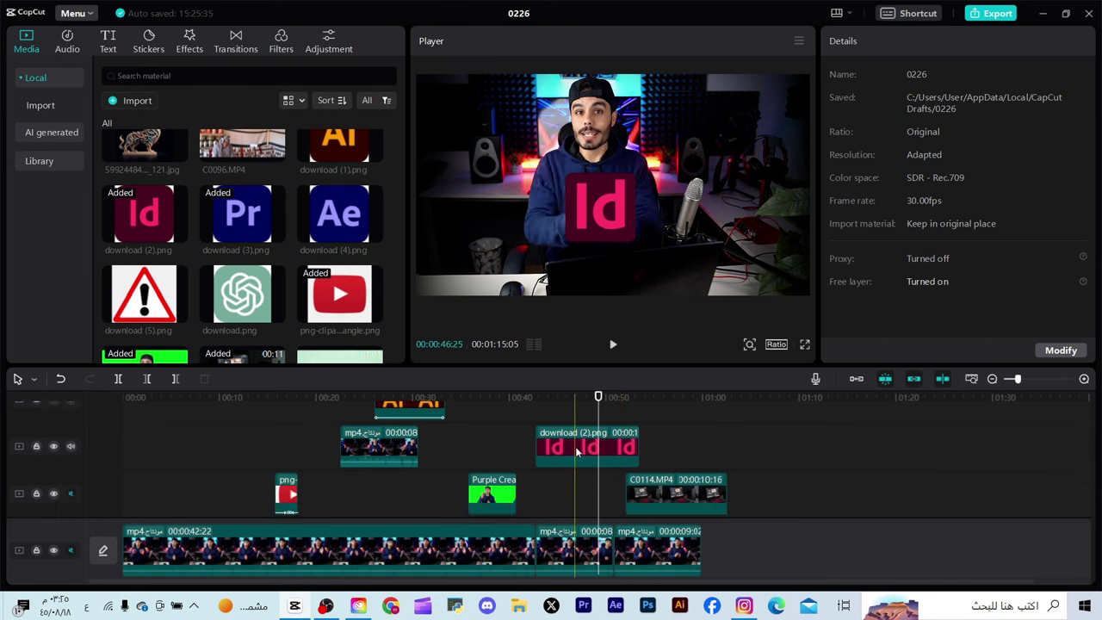
{"action": "left_click", "coordinate": [361, 312]}
{"action": "scroll", "coordinate": [216, 266], "scroll_direction": "down", "scroll_amount": 3}
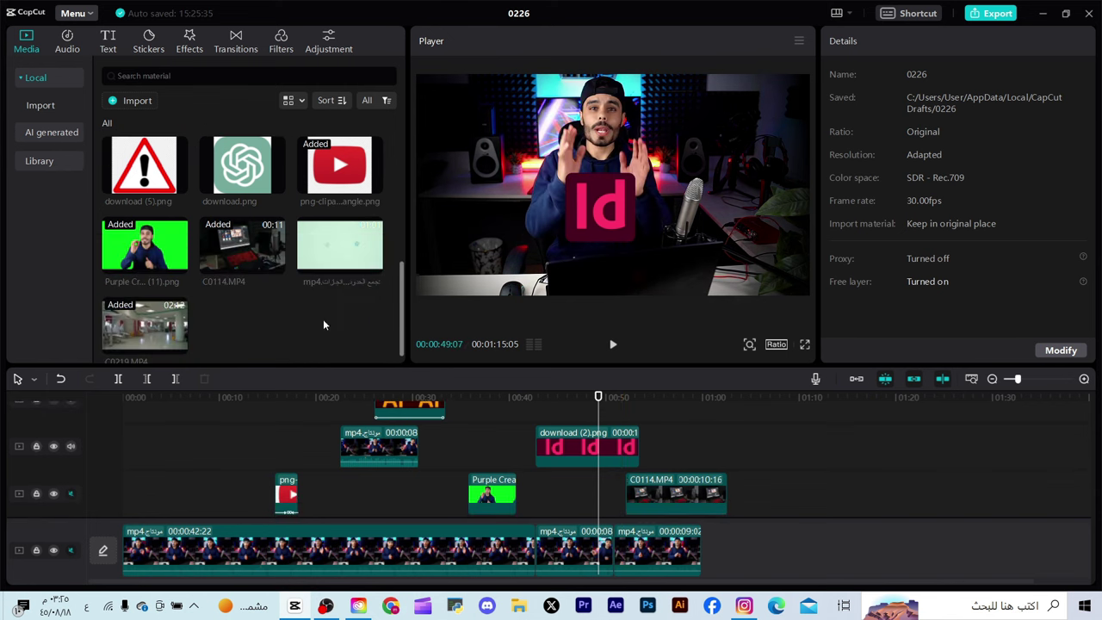
{"action": "left_click", "coordinate": [571, 554]}
{"action": "key", "text": "ctrl+z"}
{"action": "key", "text": "ctrl+z"}
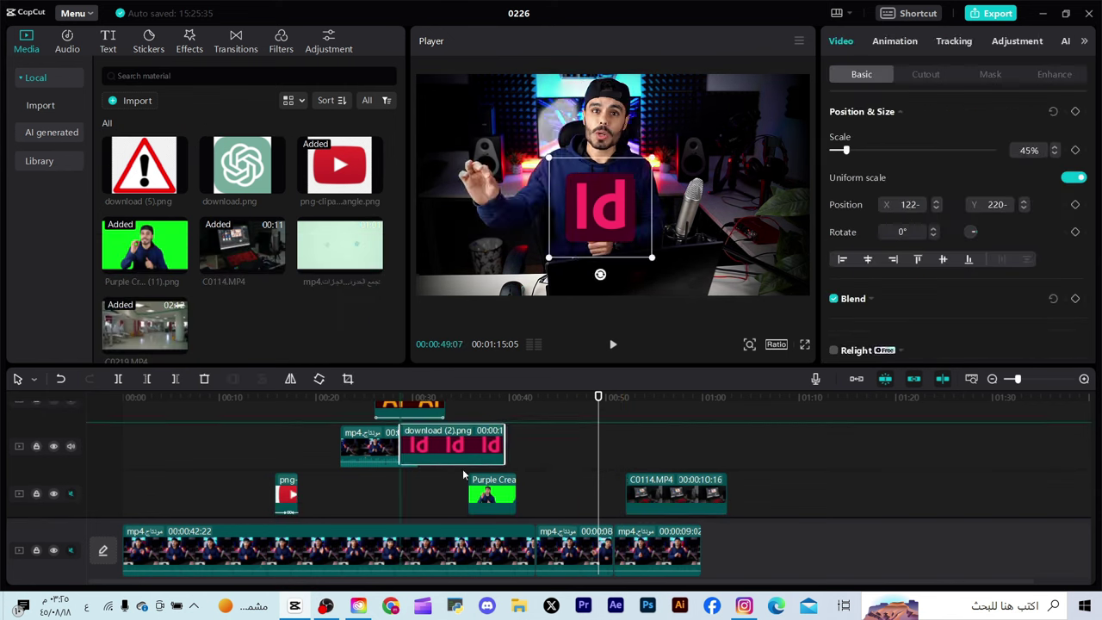
Step: Move C0114.MP4 past the end of the presenter footage and align a copy of the second presenter segment directly above its original
{"action": "key", "text": "ctrl+z"}
{"action": "key", "text": "ctrl+z"}
{"action": "key", "text": "ctrl+z"}
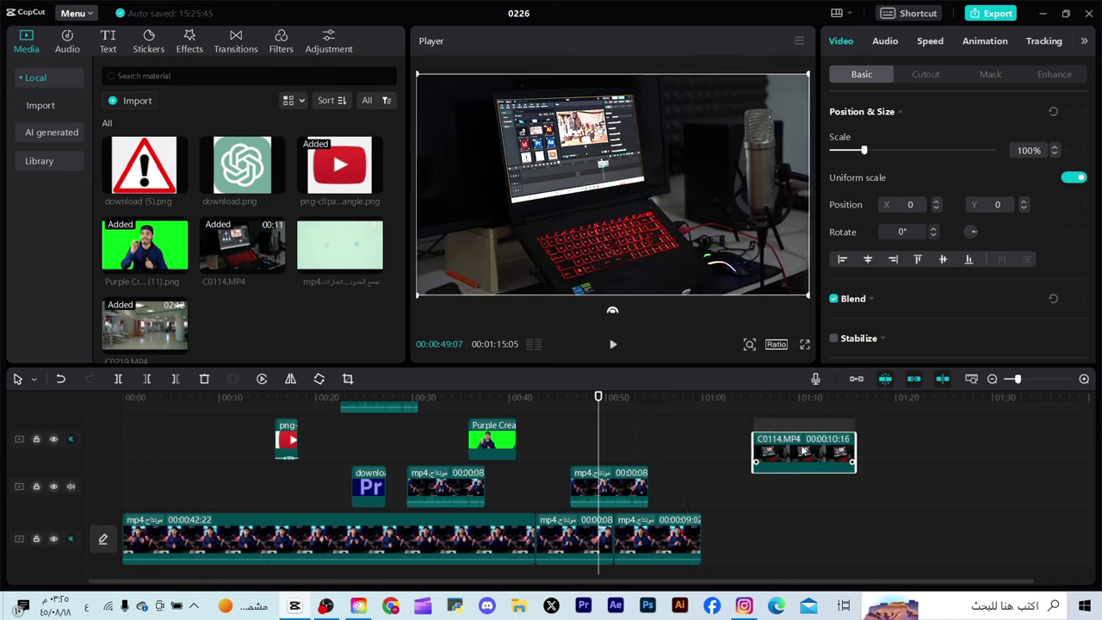
{"action": "left_click_drag", "start_coordinate": [609, 488], "coordinate": [573, 488]}
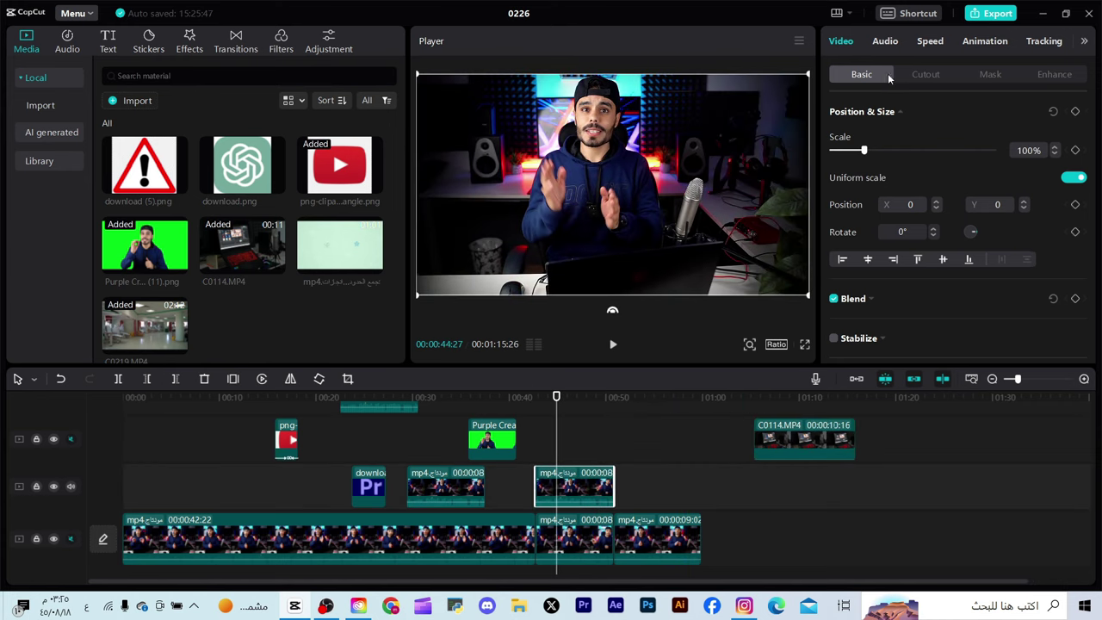
Step: Apply a Horizontal mask to the upper presenter copy and shift the mask to about X -213
{"action": "left_click", "coordinate": [992, 74]}
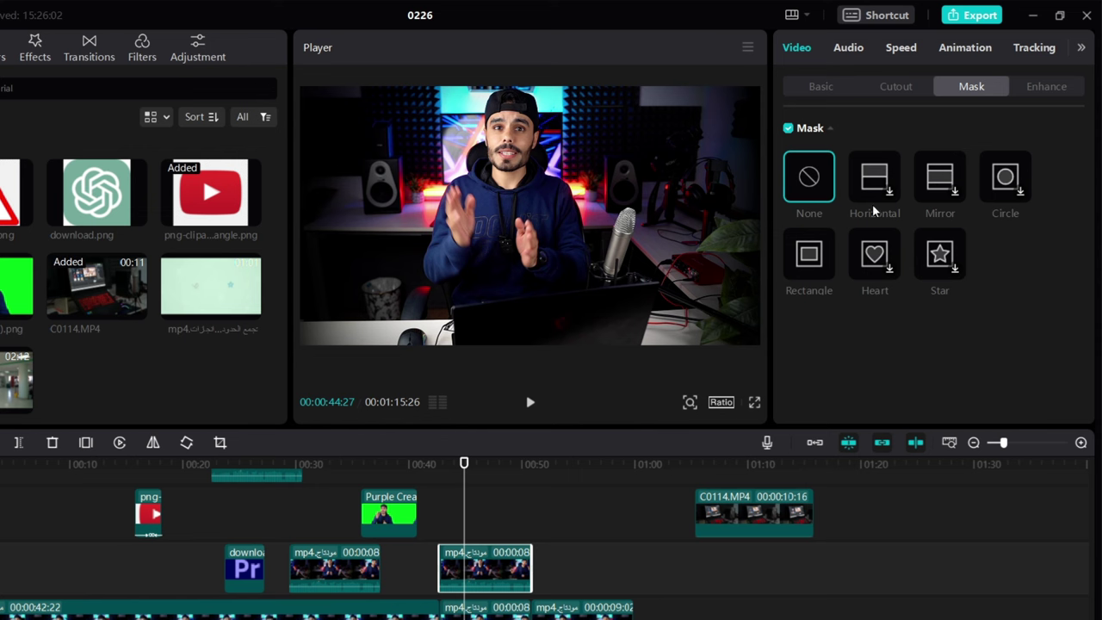
{"action": "left_click", "coordinate": [875, 179]}
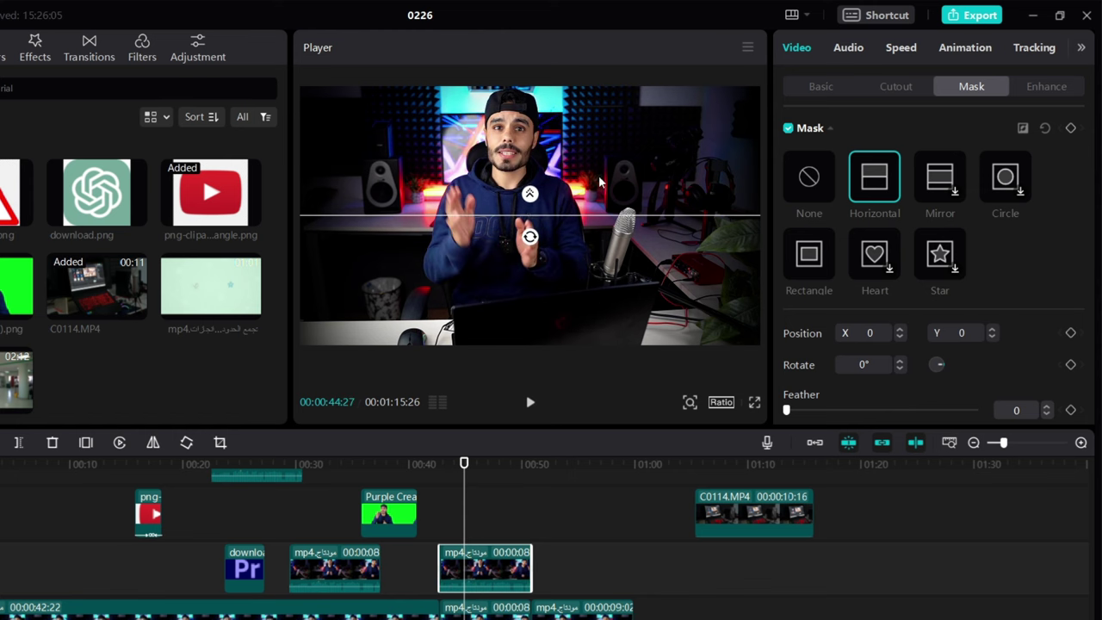
{"action": "left_click_drag", "start_coordinate": [601, 202], "coordinate": [550, 202]}
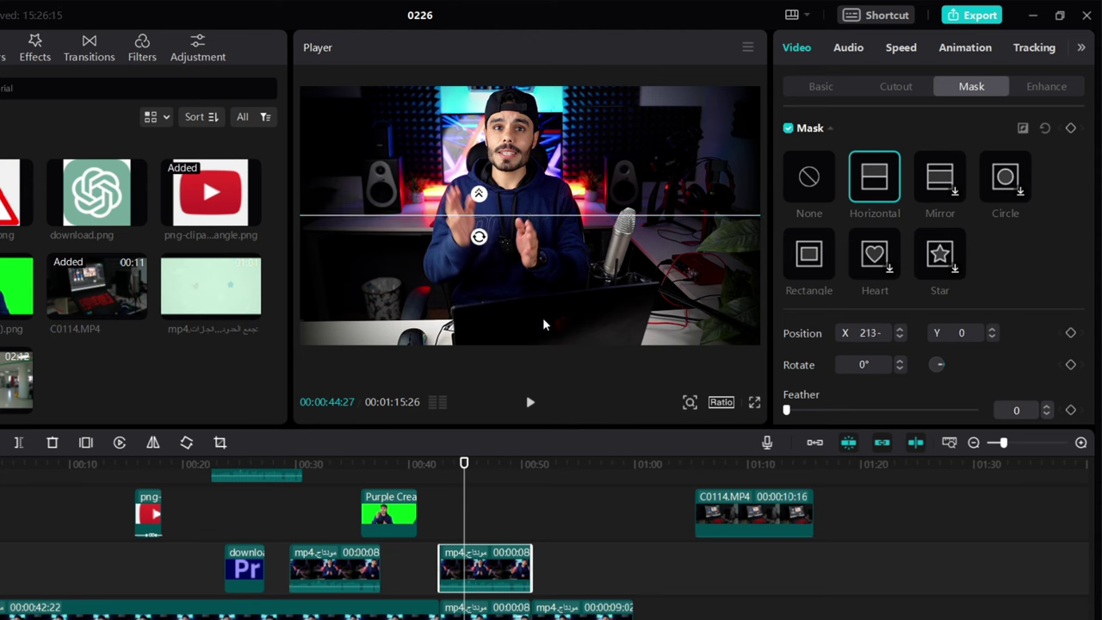
Step: Move the masked copy left to about X -763 and shift the original presenter clip beneath it to the right
{"action": "left_click", "coordinate": [806, 89]}
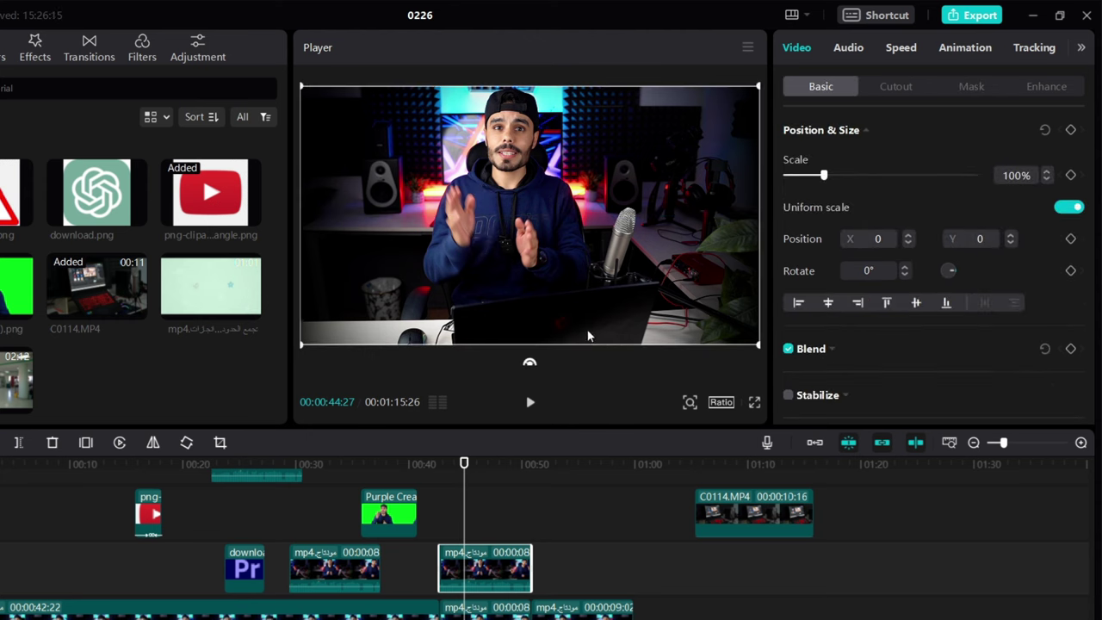
{"action": "left_click_drag", "start_coordinate": [583, 231], "coordinate": [510, 228]}
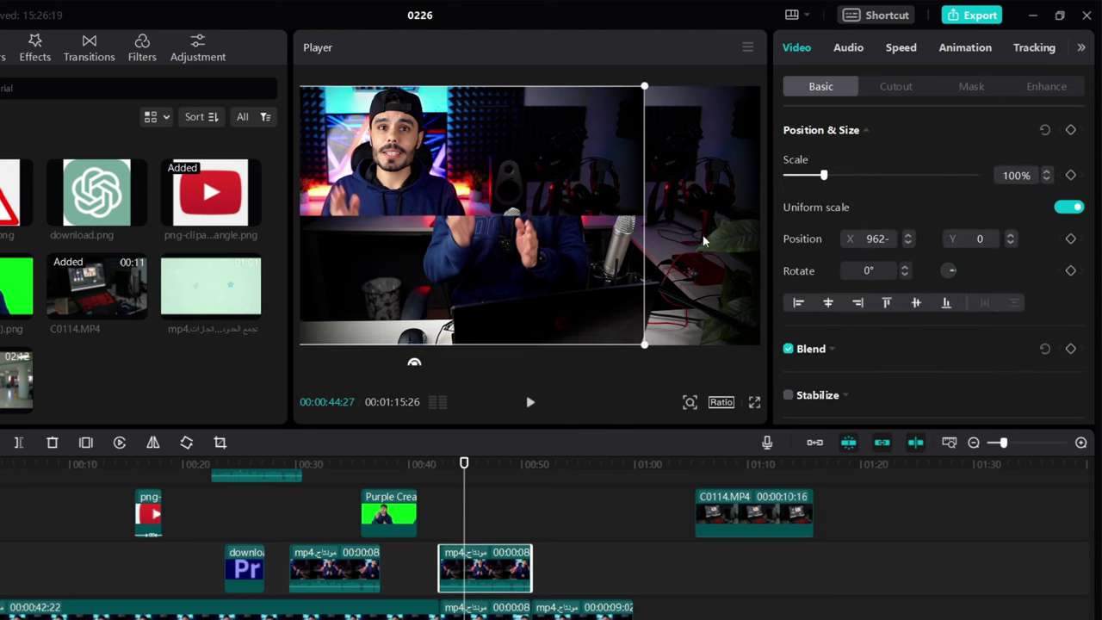
{"action": "left_click", "coordinate": [751, 249]}
{"action": "left_click_drag", "start_coordinate": [751, 249], "coordinate": [797, 245]}
{"action": "left_click", "coordinate": [482, 570]}
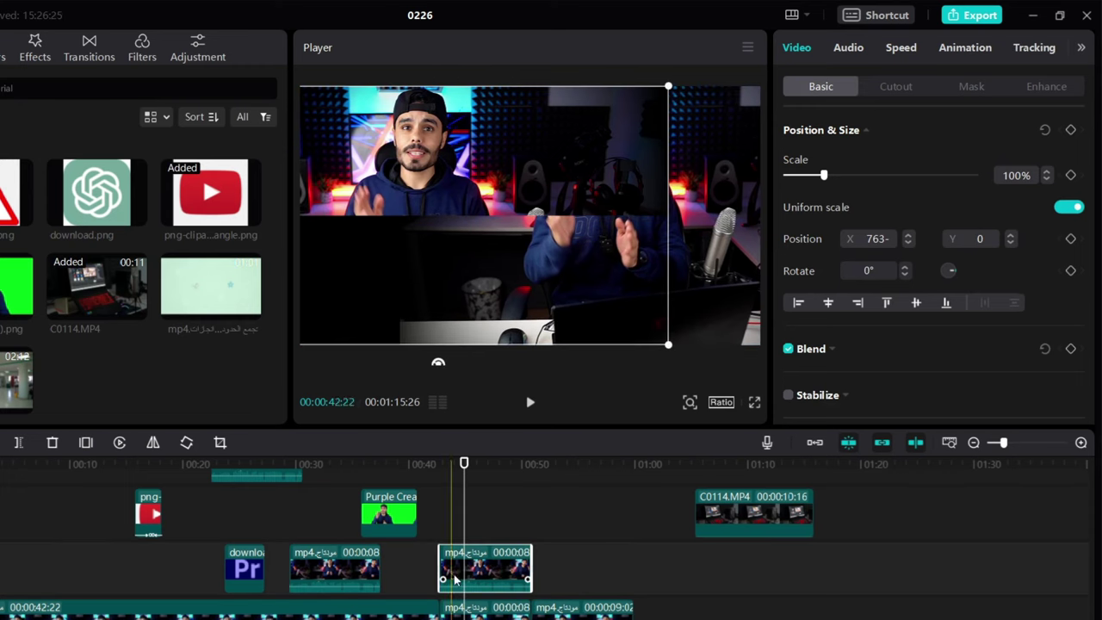
Step: Rotate the Horizontal mask to about -71° and move its dividing line between the two presenters, at about X 297, Y -168
{"action": "left_click", "coordinate": [969, 87]}
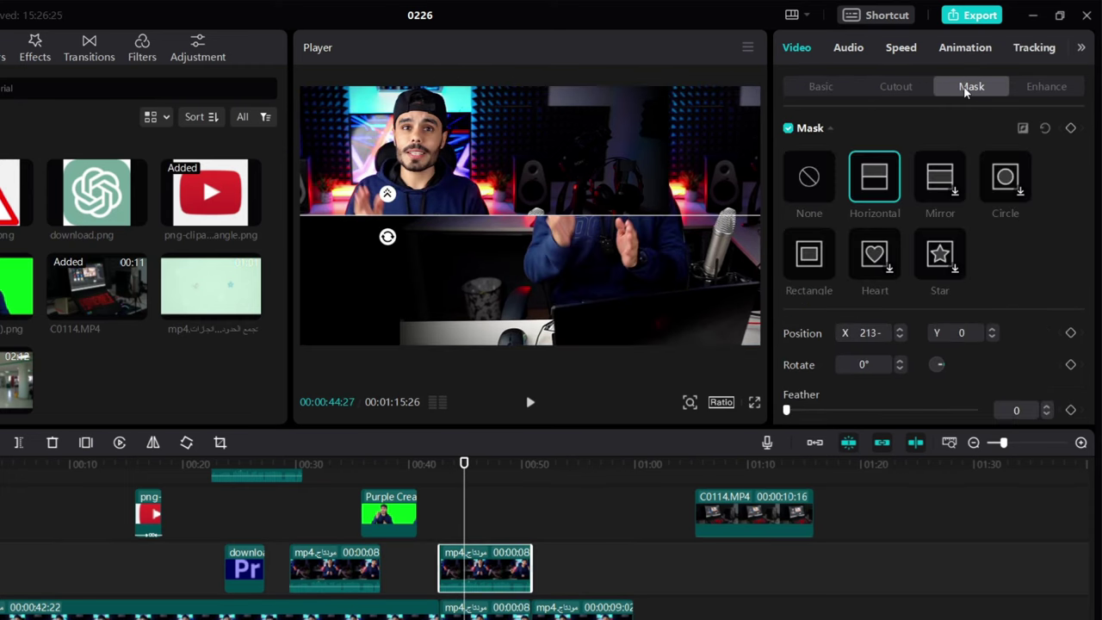
{"action": "left_click_drag", "start_coordinate": [388, 237], "coordinate": [402, 231]}
{"action": "left_click_drag", "start_coordinate": [439, 274], "coordinate": [462, 285]}
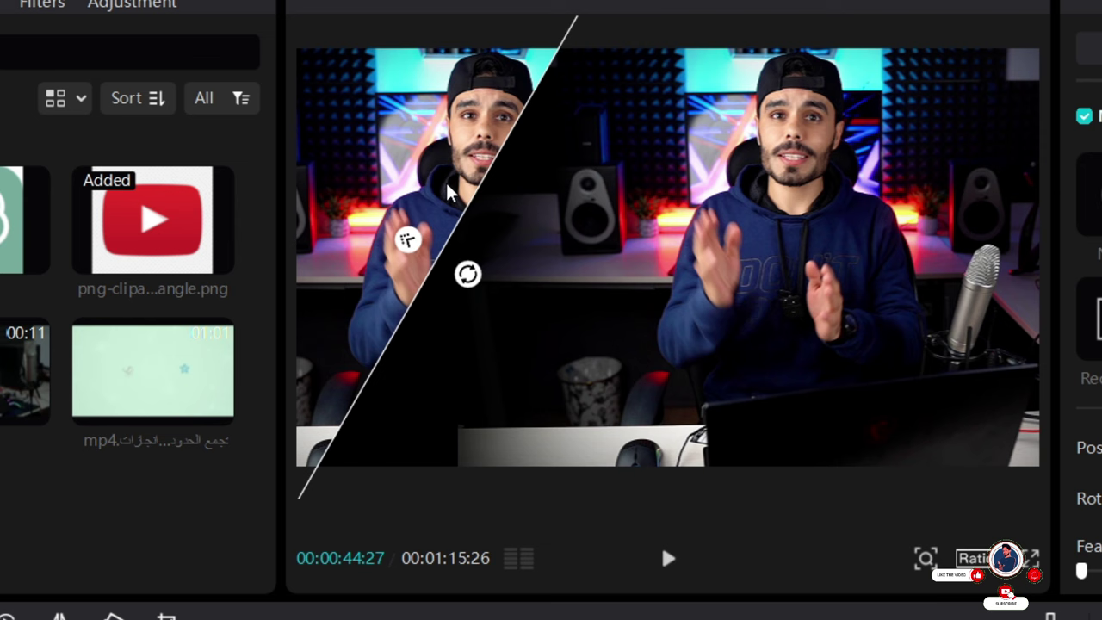
{"action": "left_click_drag", "start_coordinate": [395, 176], "coordinate": [474, 210]}
{"action": "left_click_drag", "start_coordinate": [560, 245], "coordinate": [622, 255]}
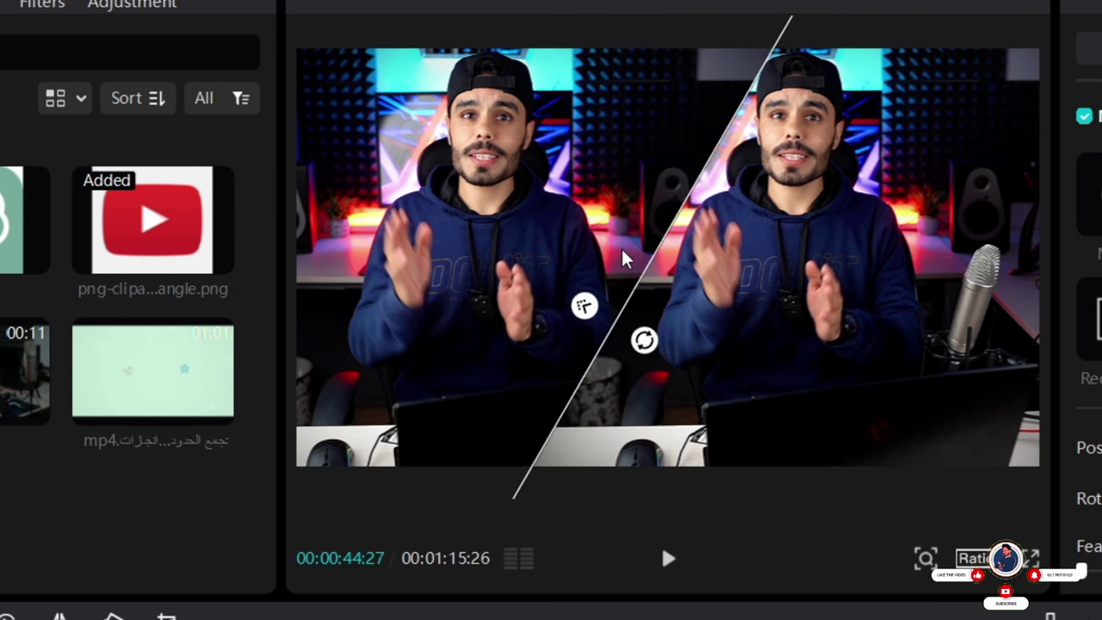
{"action": "mouse_move", "coordinate": [661, 327]}
{"action": "left_mouse_down"}
{"action": "mouse_move", "coordinate": [650, 337]}
{"action": "mouse_move", "coordinate": [666, 337]}
{"action": "left_mouse_up"}
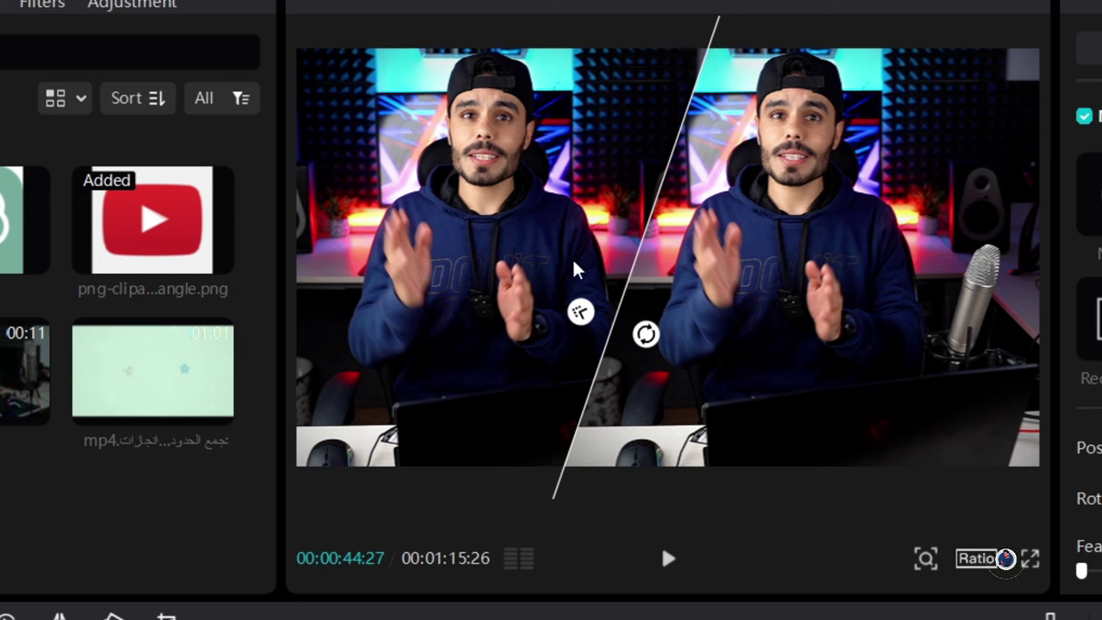
{"action": "left_click_drag", "start_coordinate": [616, 255], "coordinate": [640, 264]}
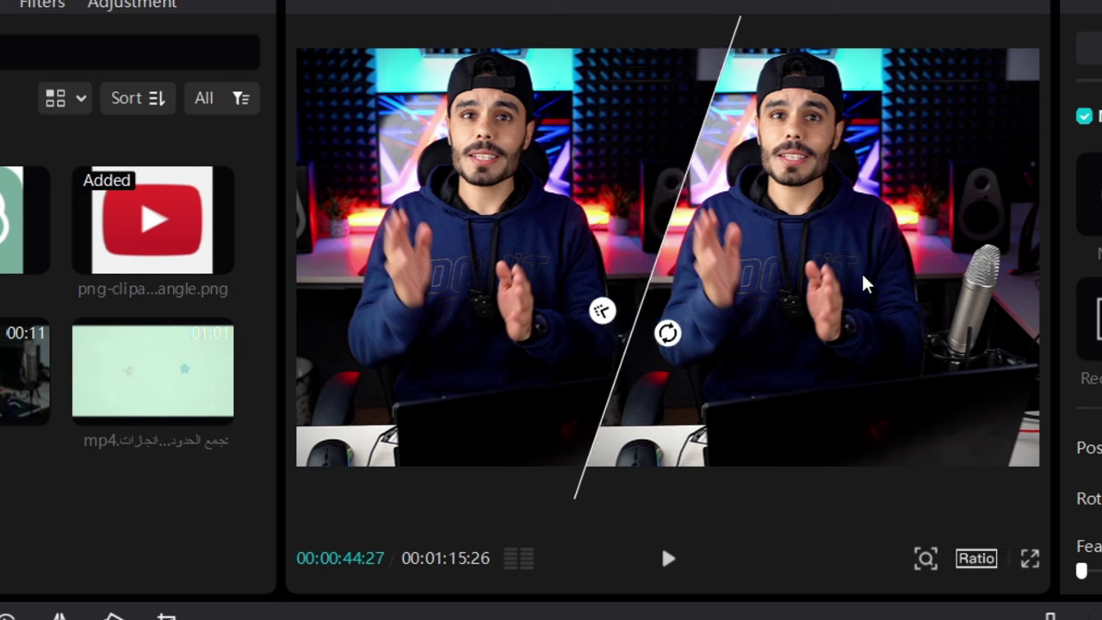
Step: Play back the split screen with the slanted divider between the two presenters
{"action": "left_click", "coordinate": [667, 559]}
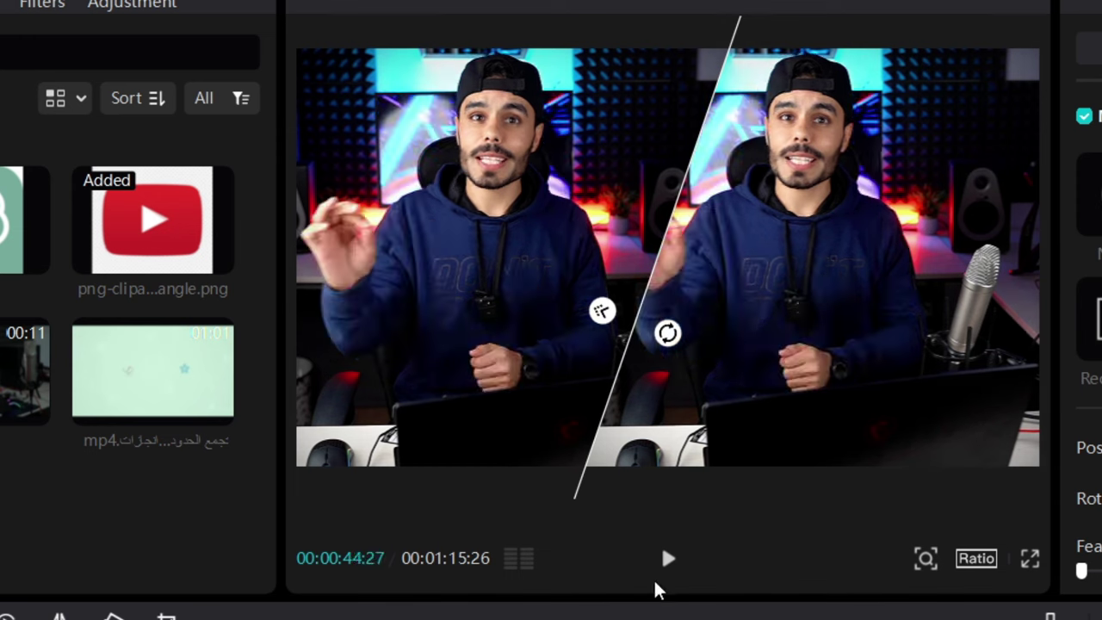
{"action": "left_click", "coordinate": [667, 560]}
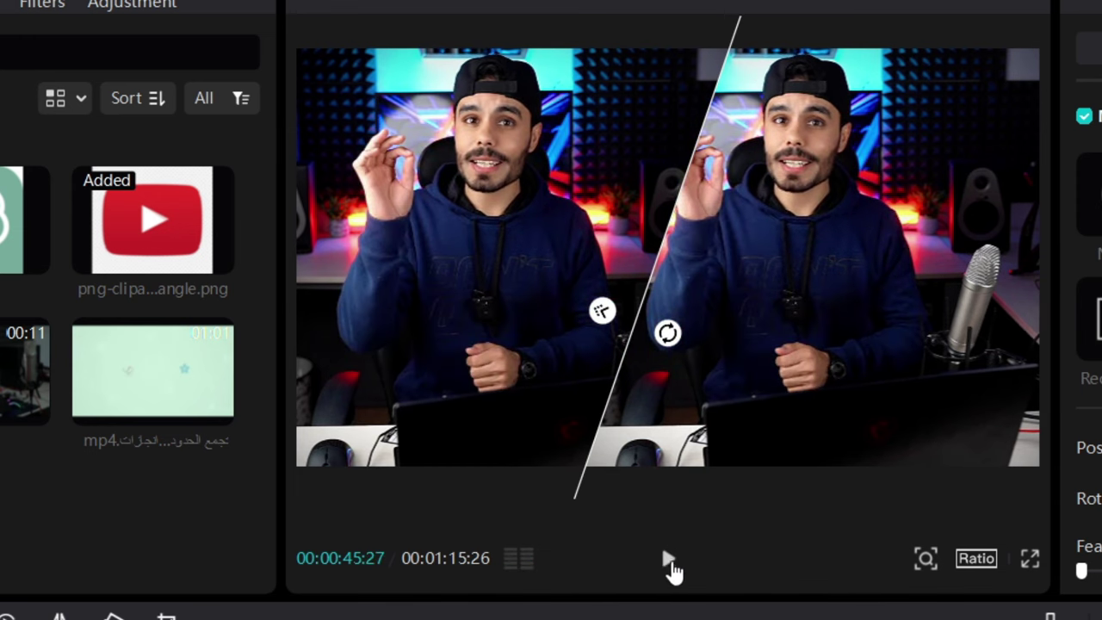
{"action": "left_click", "coordinate": [668, 559]}
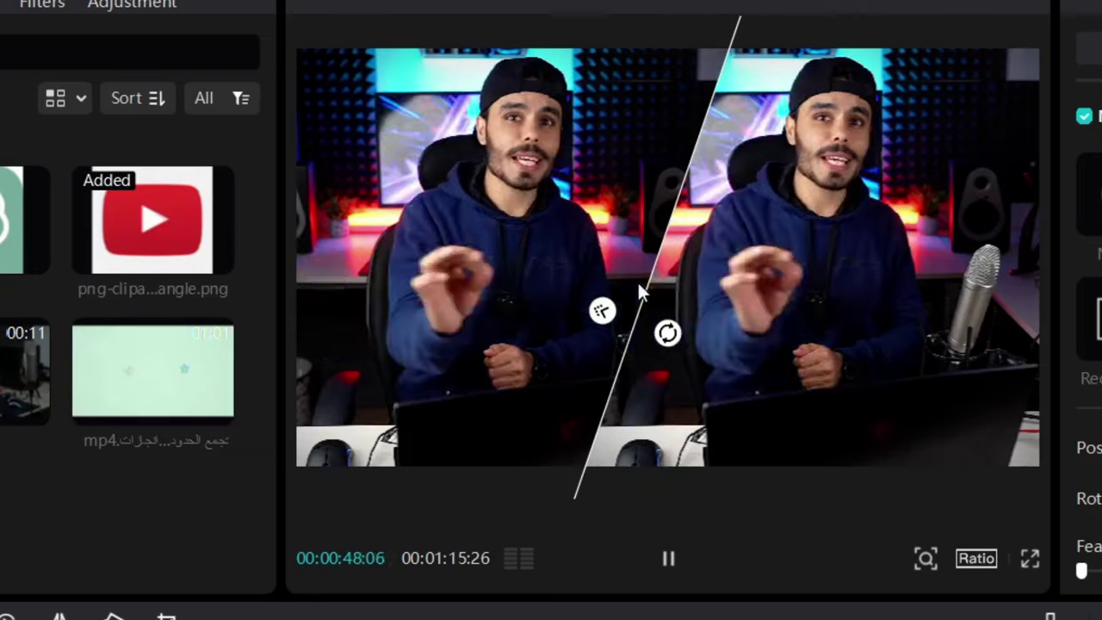
{"action": "left_click", "coordinate": [554, 409]}
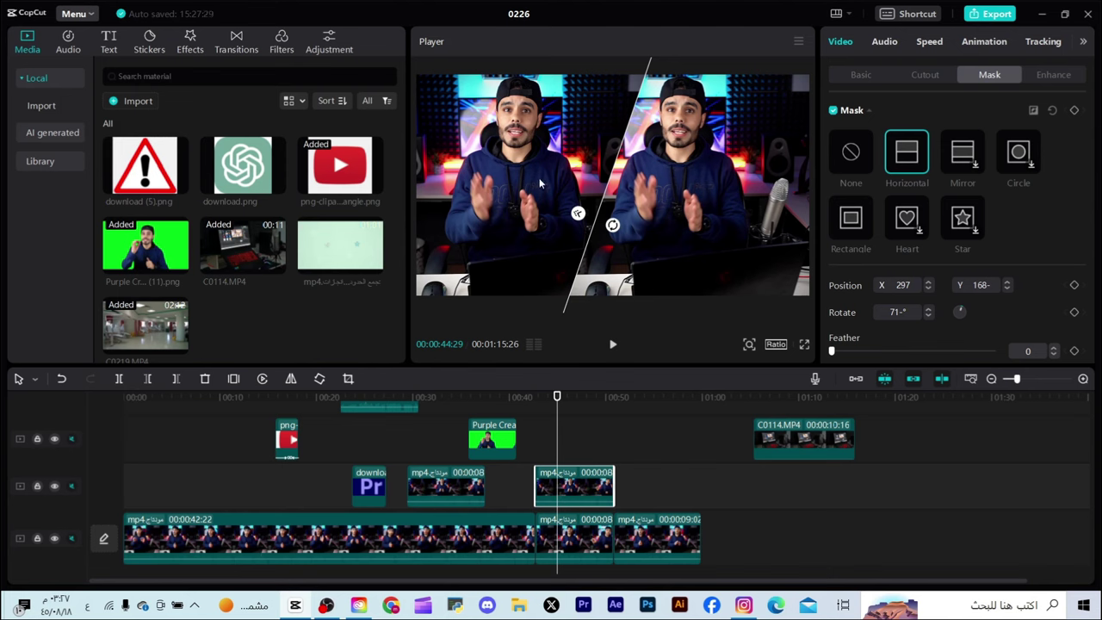
Step: Straighten the mask divider to -90° and add C0114.MP4 beneath the masked presenter clip as the other half of the split
{"action": "left_click_drag", "start_coordinate": [618, 232], "coordinate": [627, 226]}
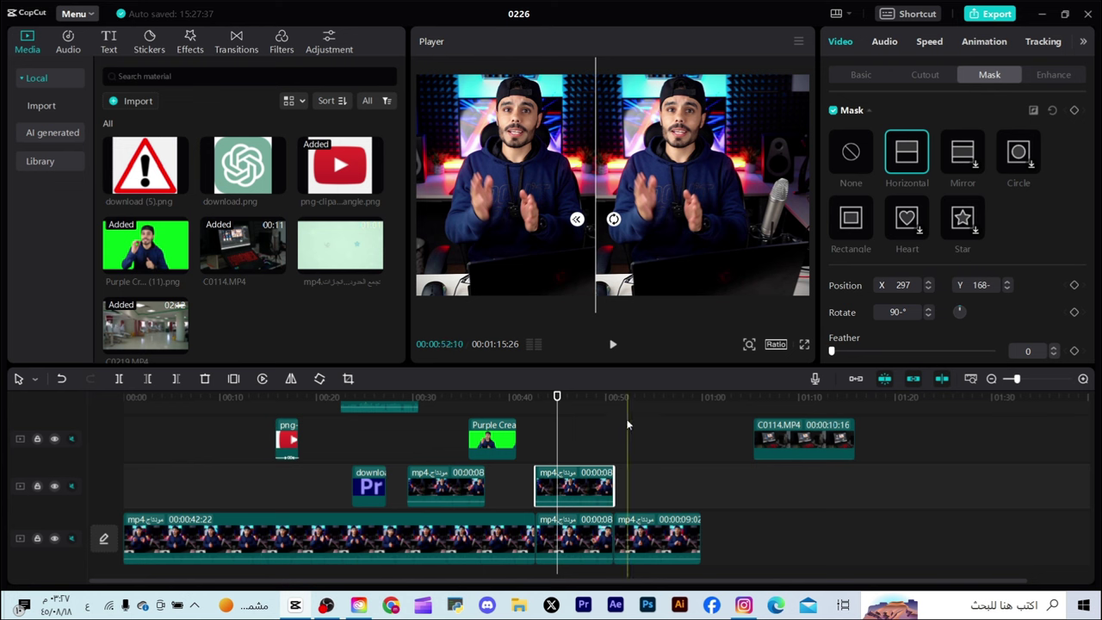
{"action": "key", "text": "space"}
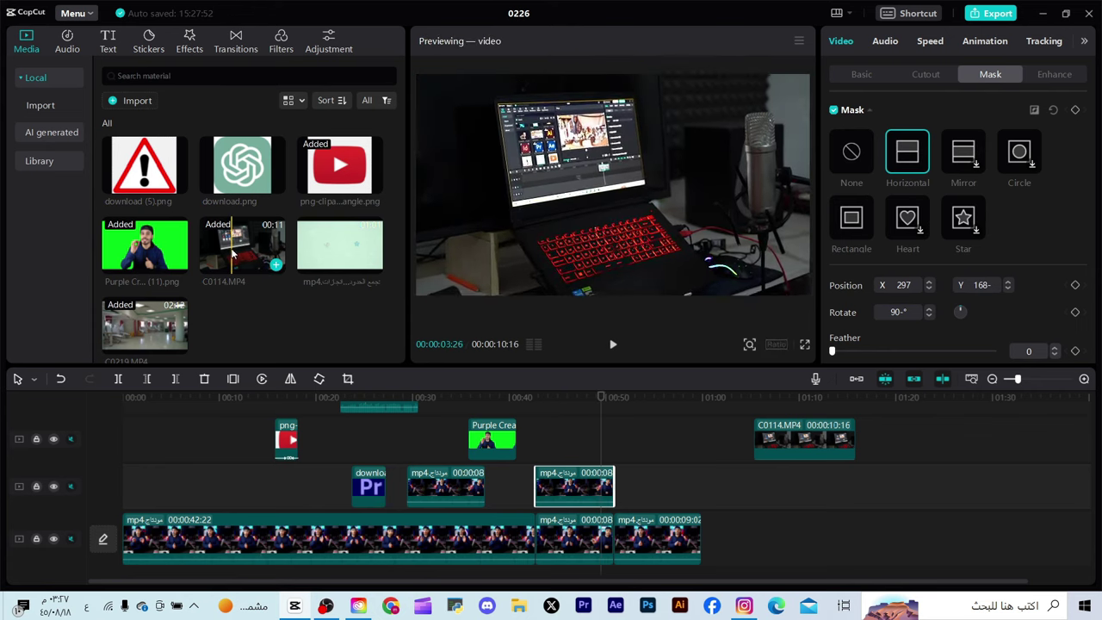
{"action": "left_click_drag", "start_coordinate": [230, 252], "coordinate": [544, 442]}
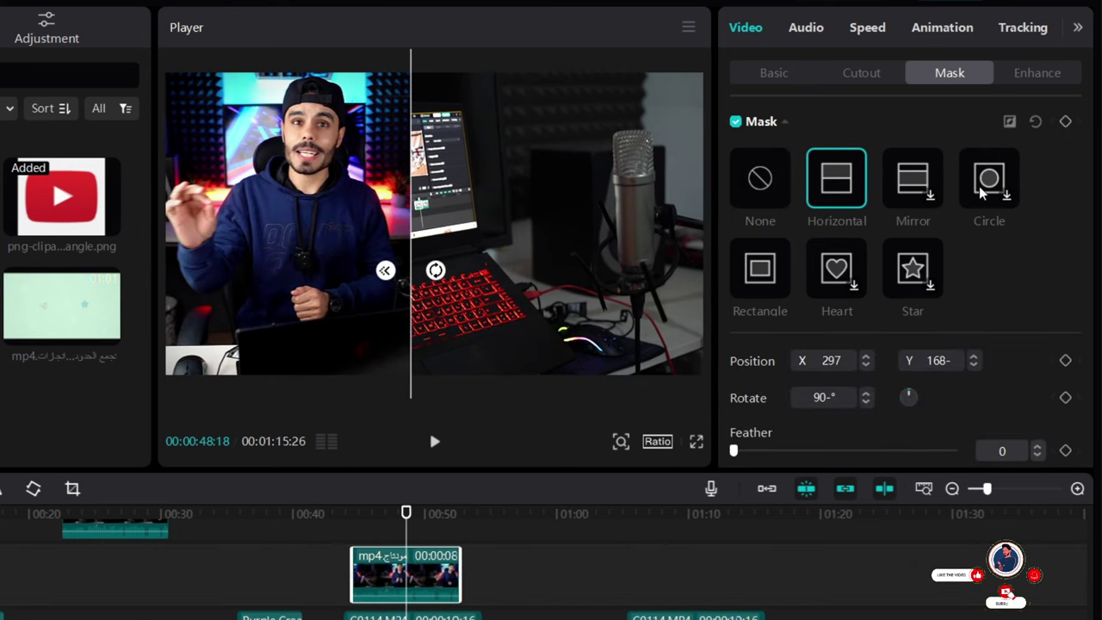
Step: Change the presenter clip's mask to Circle, enlarge it to about 823 × 827 and centre it around him at about X -73, Y 127
{"action": "left_click", "coordinate": [988, 187]}
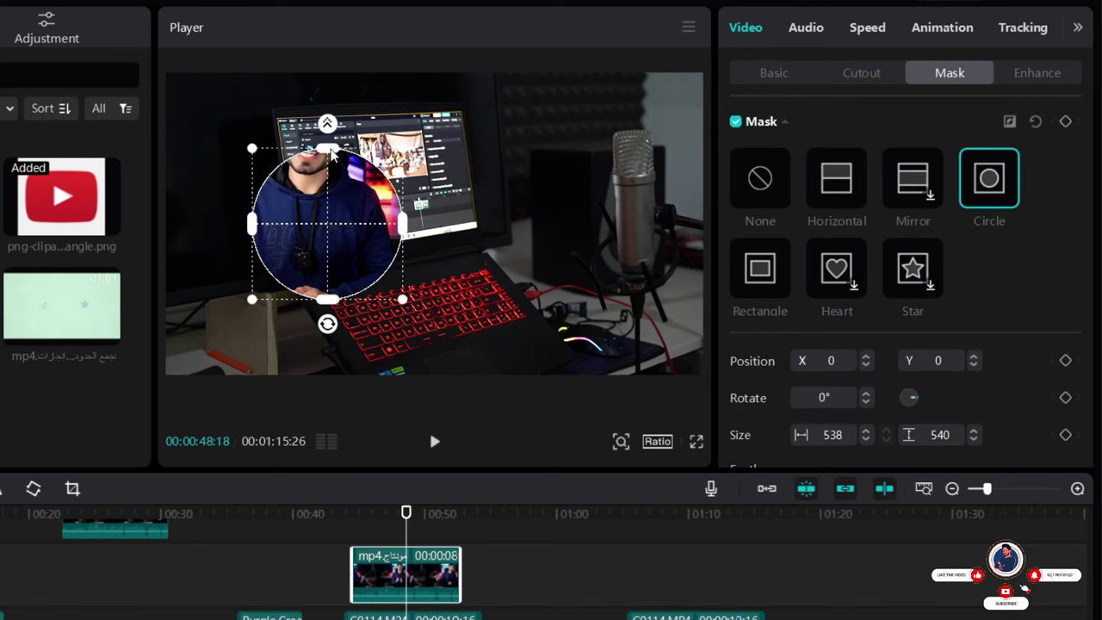
{"action": "left_click_drag", "start_coordinate": [333, 150], "coordinate": [348, 177]}
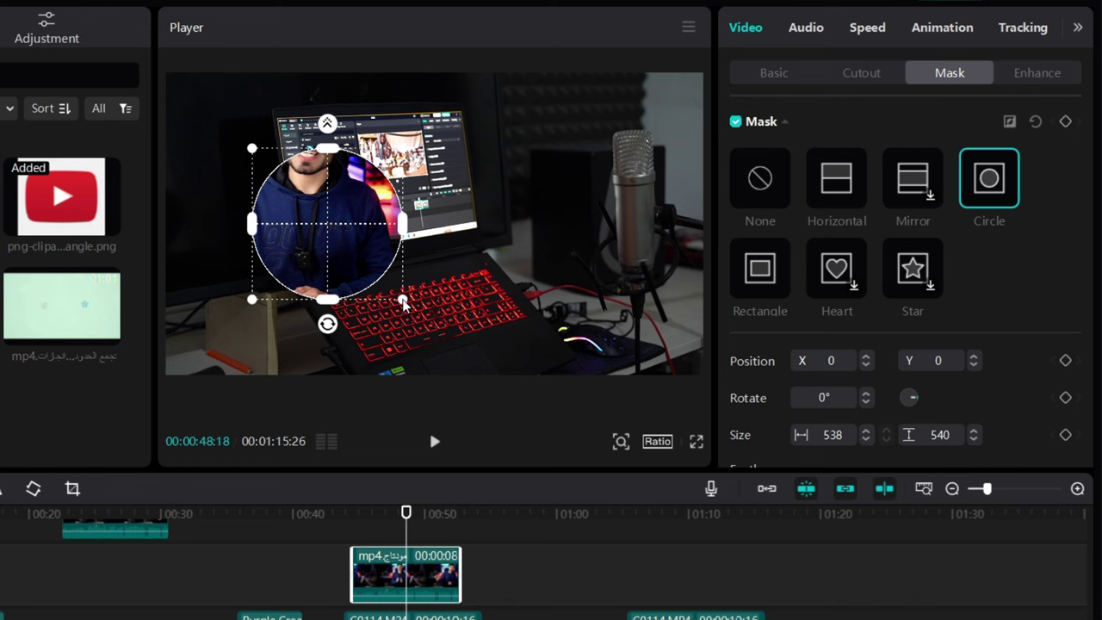
{"action": "left_click_drag", "start_coordinate": [404, 303], "coordinate": [458, 361]}
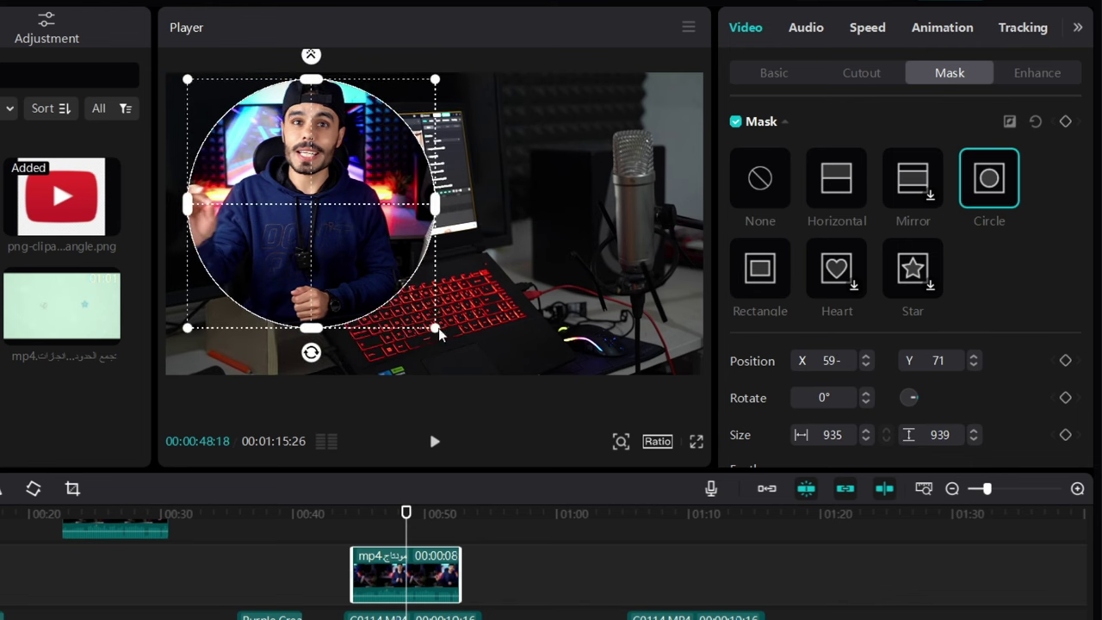
{"action": "left_click_drag", "start_coordinate": [439, 334], "coordinate": [427, 305]}
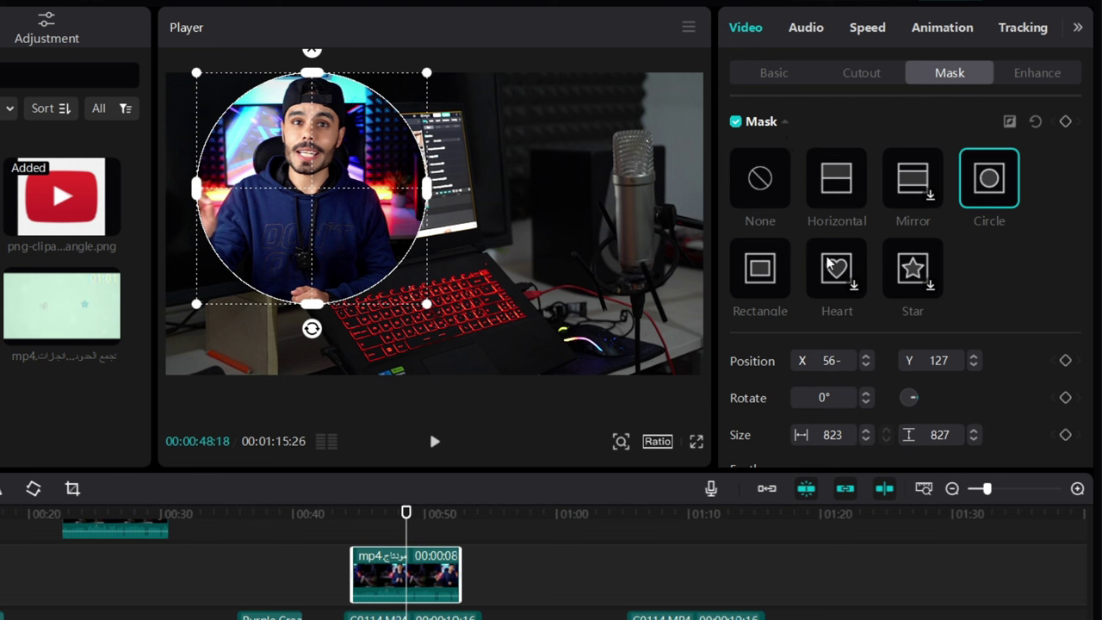
{"action": "mouse_move", "coordinate": [369, 215]}
{"action": "left_mouse_down"}
{"action": "mouse_move", "coordinate": [335, 219]}
{"action": "mouse_move", "coordinate": [419, 221]}
{"action": "mouse_move", "coordinate": [364, 219]}
{"action": "left_mouse_up"}
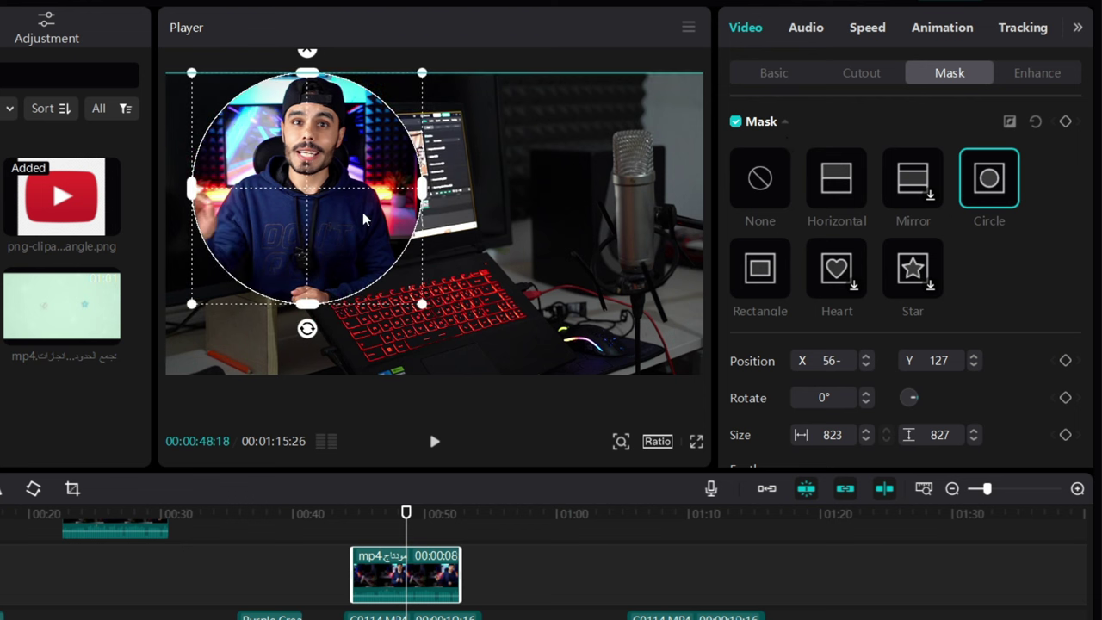
Step: Scale the circular presenter clip to 36% and place it in the video frame's lower-right corner at about X 1617, Y -839
{"action": "left_click", "coordinate": [772, 72]}
{"action": "left_click_drag", "start_coordinate": [319, 181], "coordinate": [551, 277]}
{"action": "left_click_drag", "start_coordinate": [312, 171], "coordinate": [482, 266]}
{"action": "left_click_drag", "start_coordinate": [579, 311], "coordinate": [663, 331]}
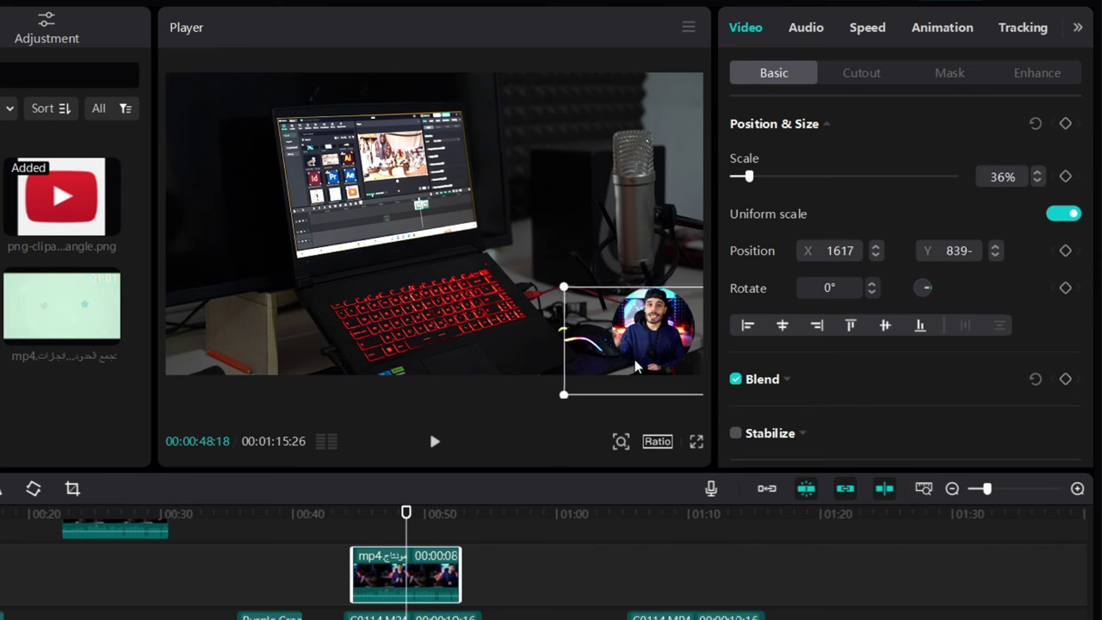
Step: Play the circular presenter overlay from the start of its clip over the laptop footage, and review the clip's mask options
{"action": "left_click_drag", "start_coordinate": [407, 515], "coordinate": [352, 529]}
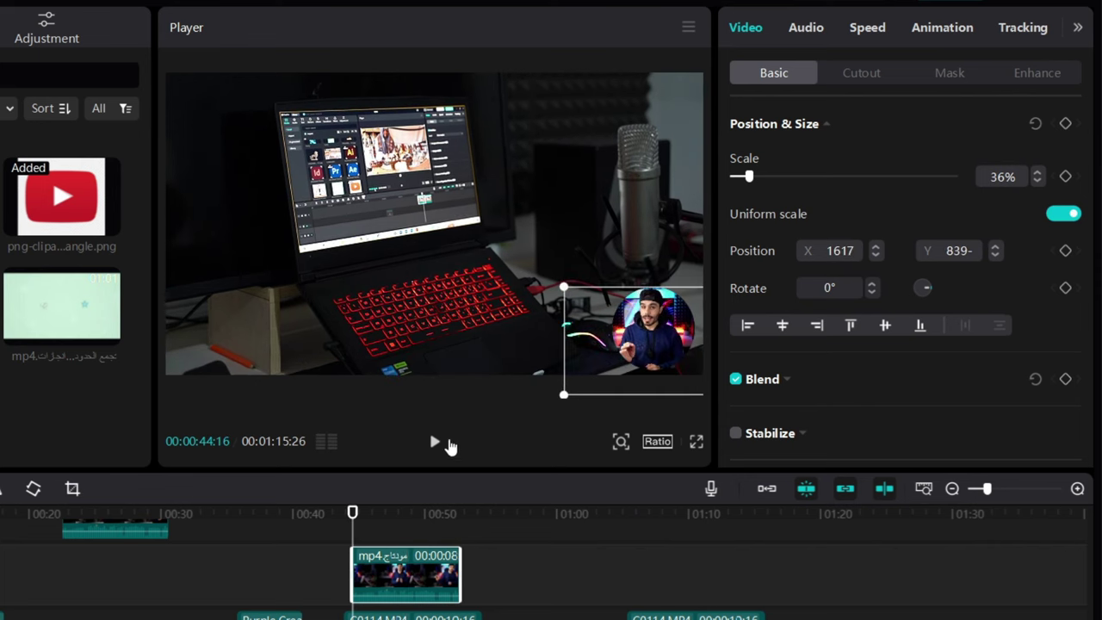
{"action": "left_click", "coordinate": [435, 441]}
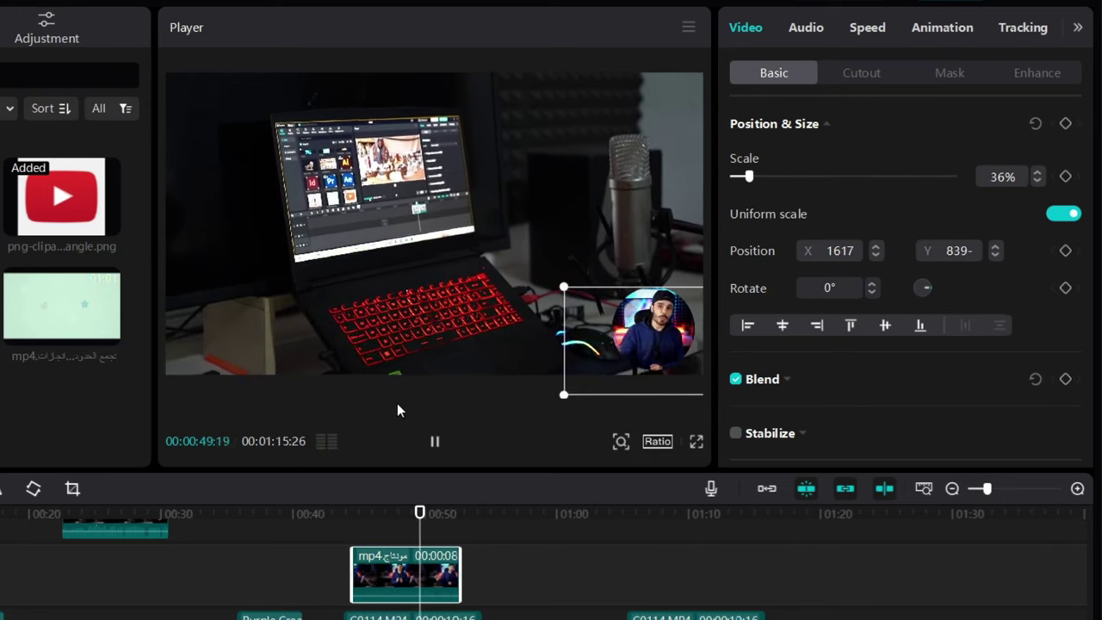
{"action": "left_click", "coordinate": [396, 519]}
{"action": "left_click", "coordinate": [422, 520]}
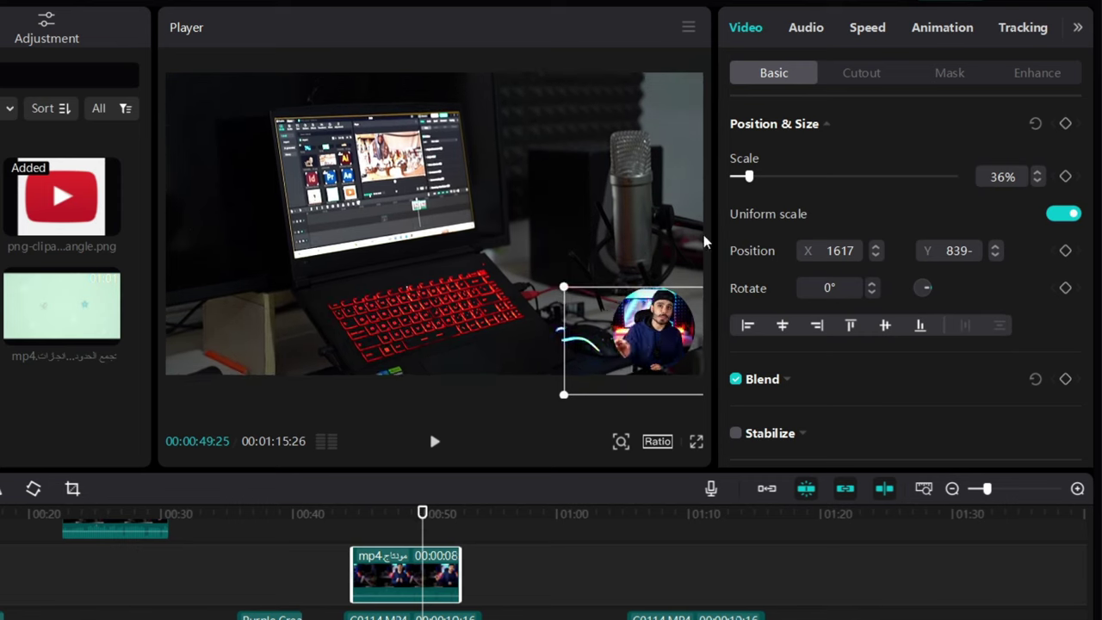
{"action": "left_click", "coordinate": [950, 75]}
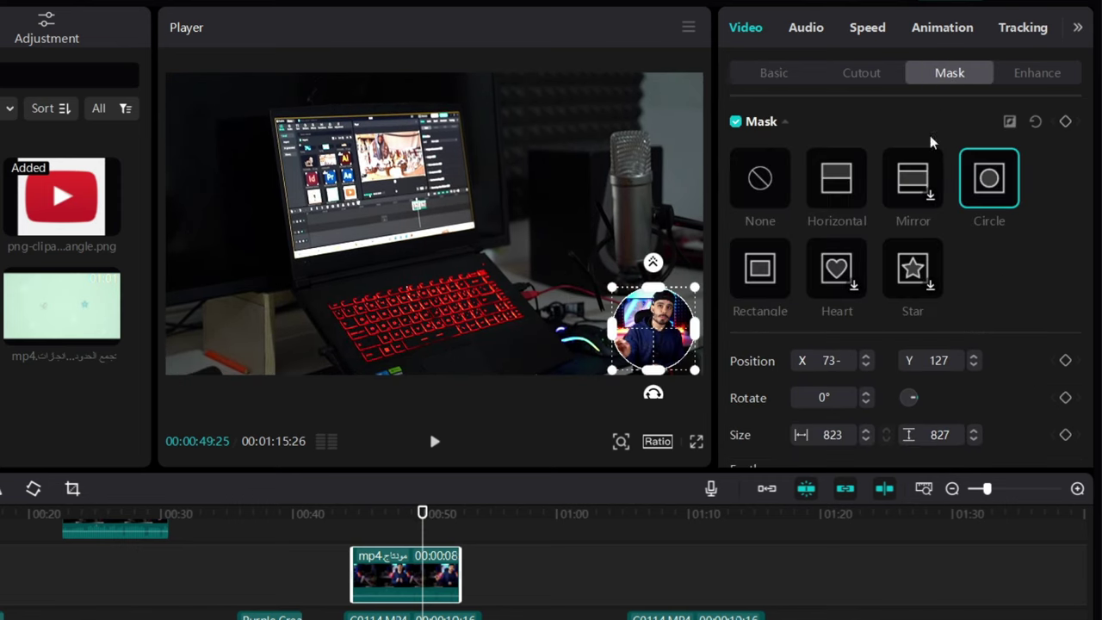
{"action": "left_click", "coordinate": [843, 196]}
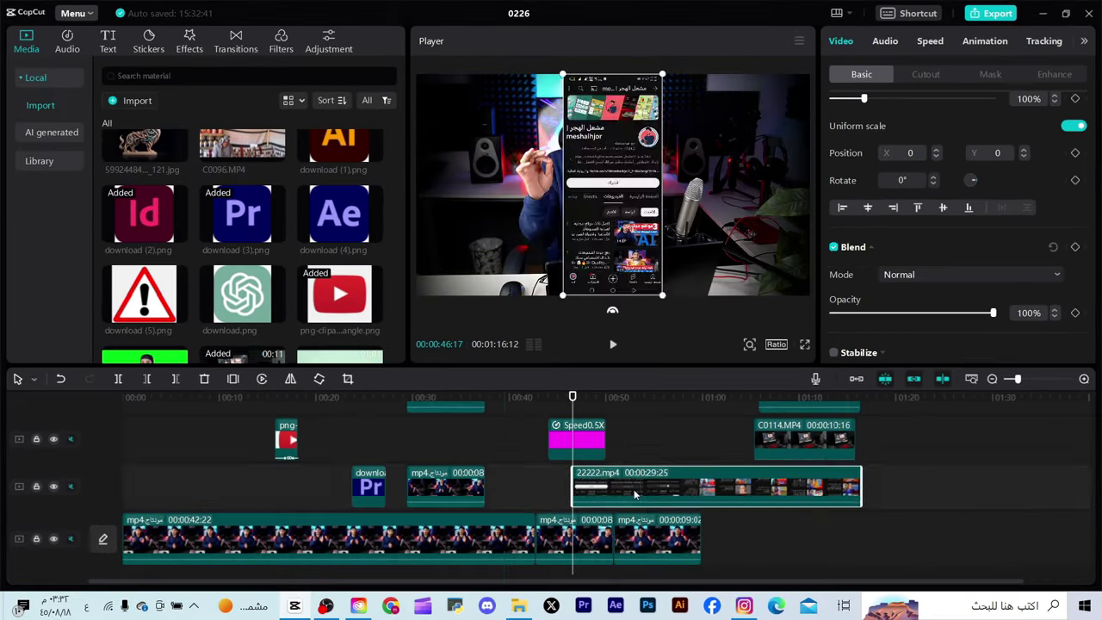
Step: Trim the phone recording 22222.mp4 to 00:00:25:14 and start it at about 00:39, clearing the magenta clip away to about 00:17
{"action": "left_click_drag", "start_coordinate": [634, 493], "coordinate": [609, 493]}
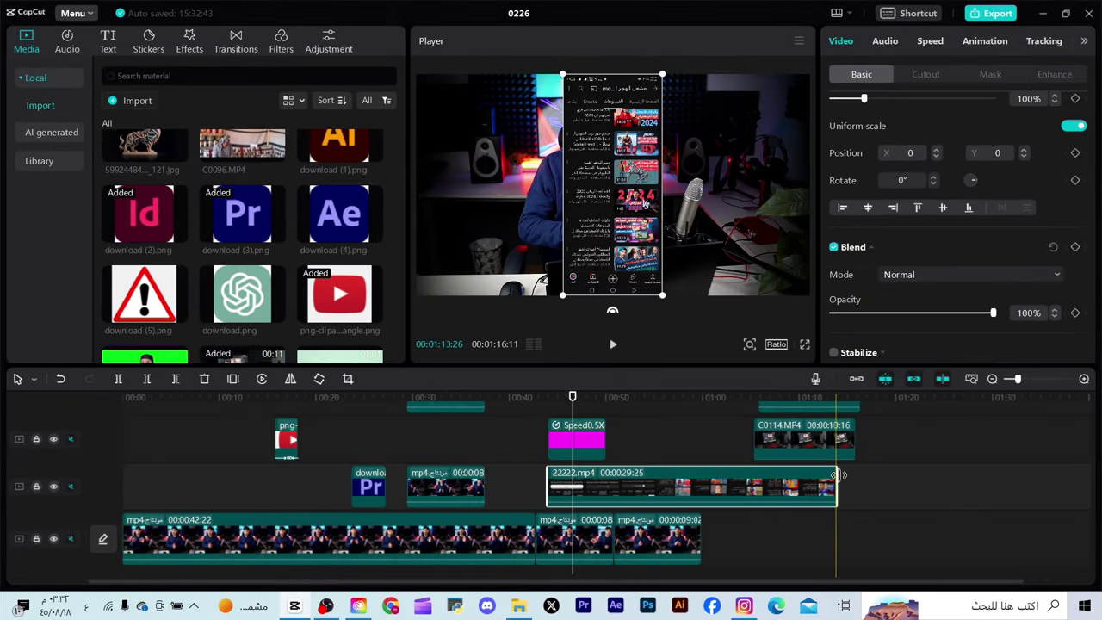
{"action": "left_click_drag", "start_coordinate": [837, 475], "coordinate": [795, 475]}
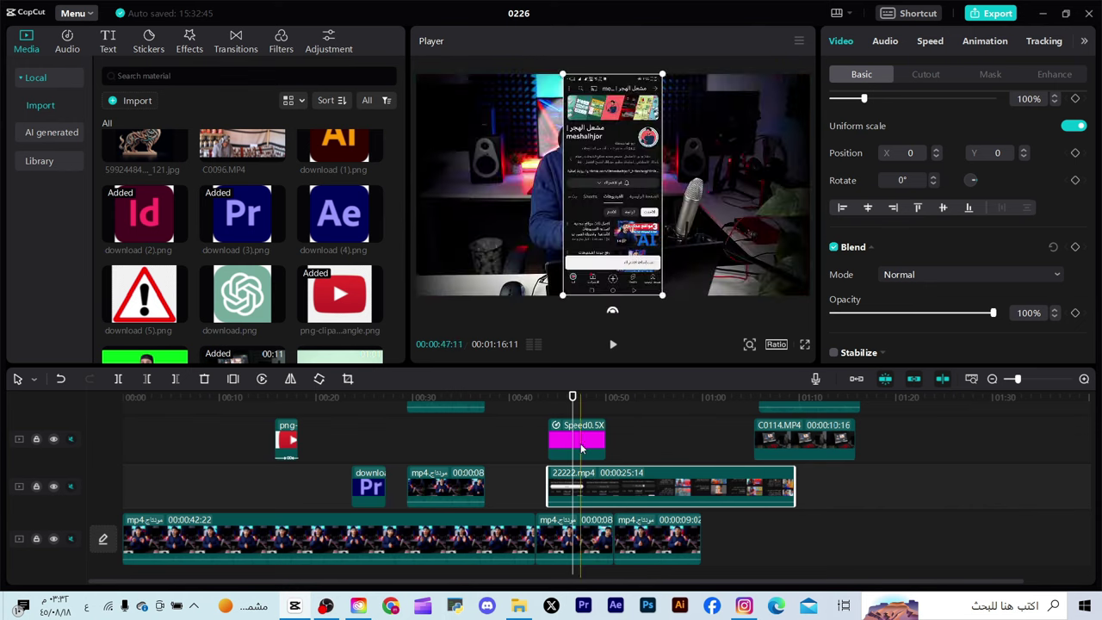
{"action": "left_click_drag", "start_coordinate": [580, 448], "coordinate": [317, 469]}
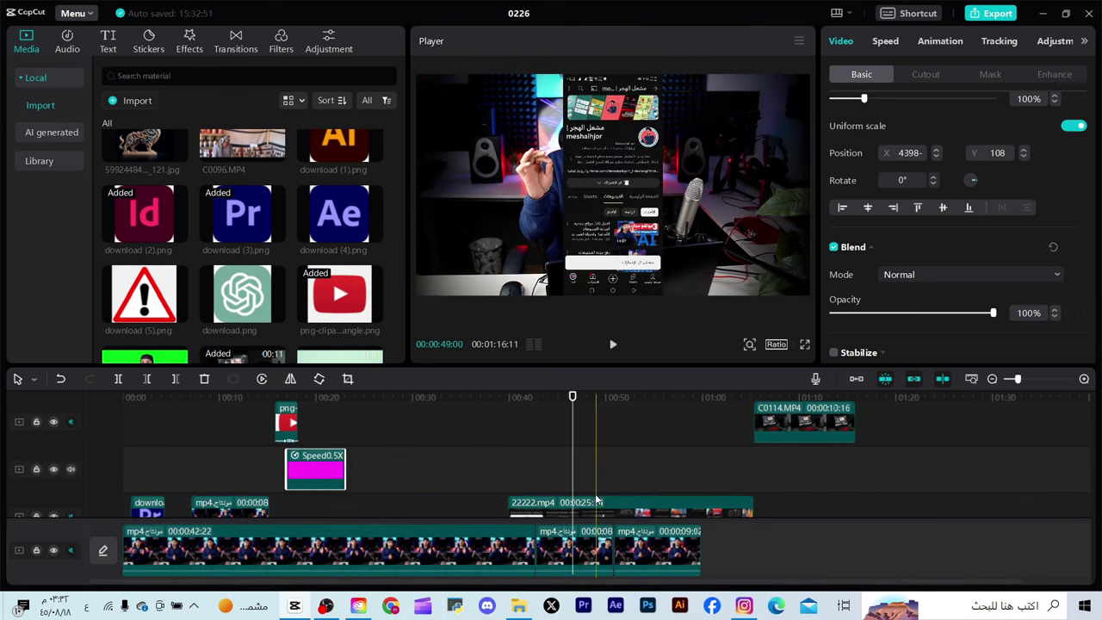
{"action": "mouse_move", "coordinate": [597, 501]}
{"action": "left_mouse_down"}
{"action": "mouse_move", "coordinate": [588, 512]}
{"action": "mouse_move", "coordinate": [587, 482]}
{"action": "left_mouse_up"}
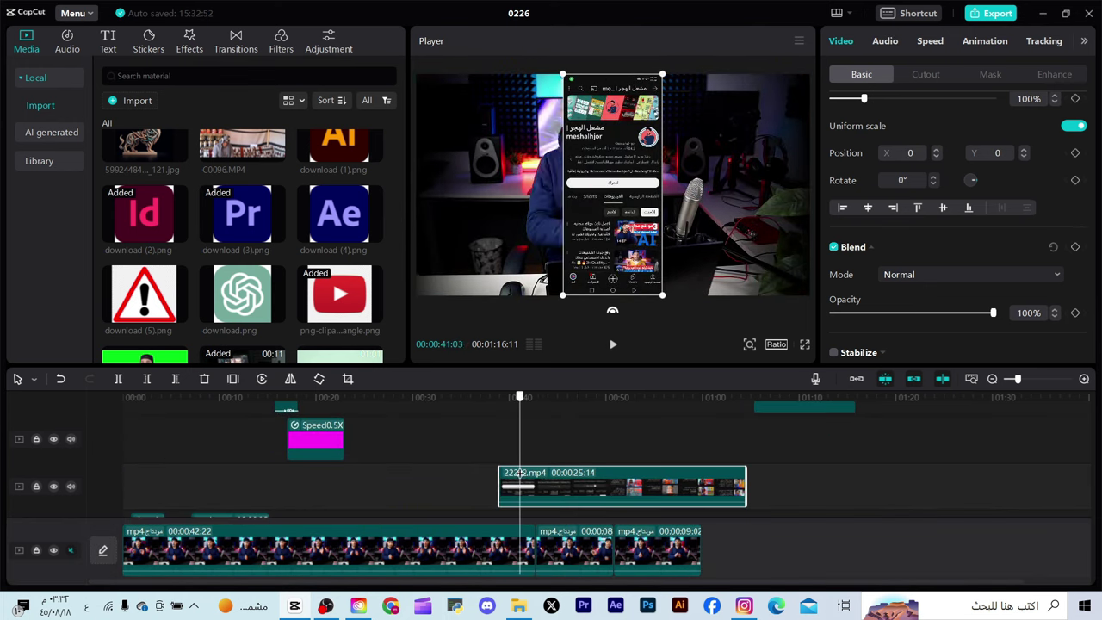
Step: Apply the Flip 4 combo animation to the phone recording and place it beside the presenter on the left of the frame
{"action": "left_click", "coordinate": [987, 43]}
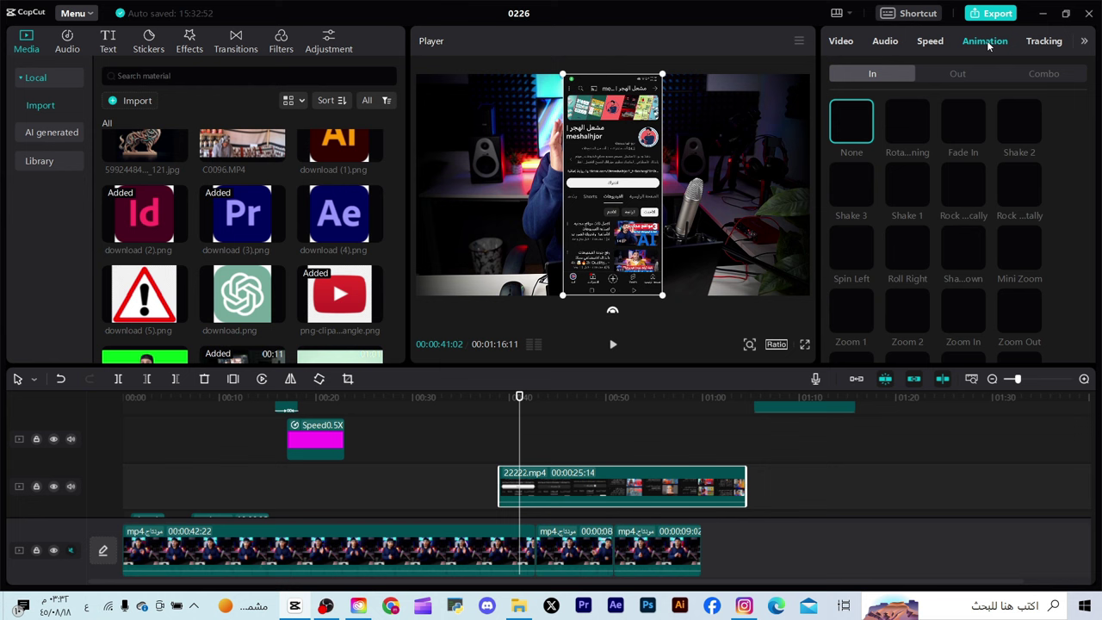
{"action": "left_click", "coordinate": [1042, 74]}
{"action": "scroll", "coordinate": [954, 226], "scroll_direction": "down", "scroll_amount": 5}
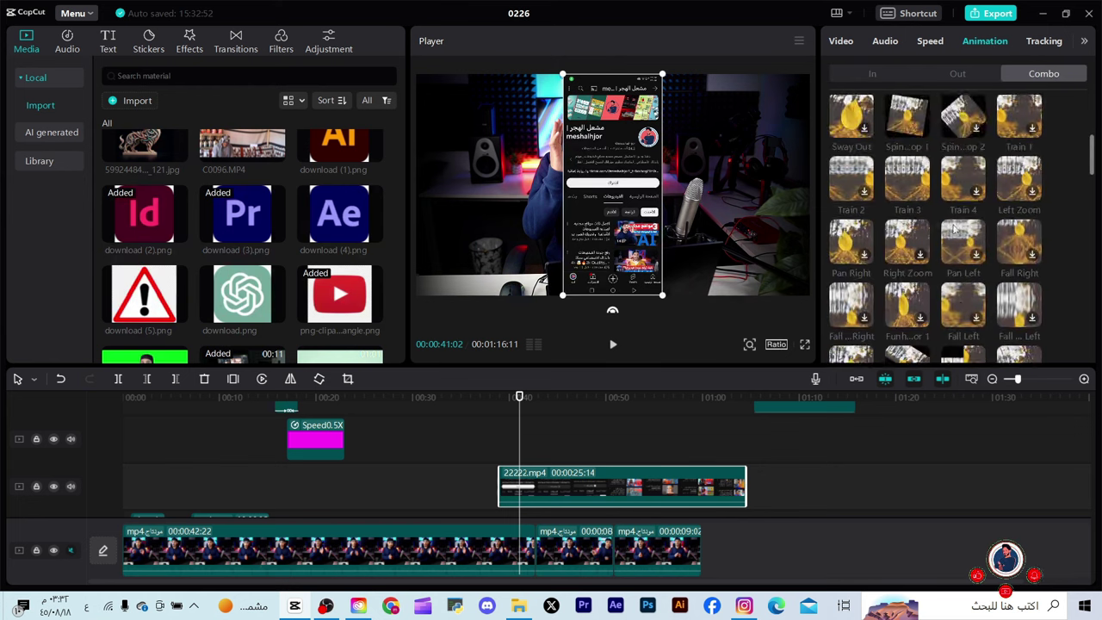
{"action": "scroll", "coordinate": [956, 249], "scroll_direction": "down", "scroll_amount": 3}
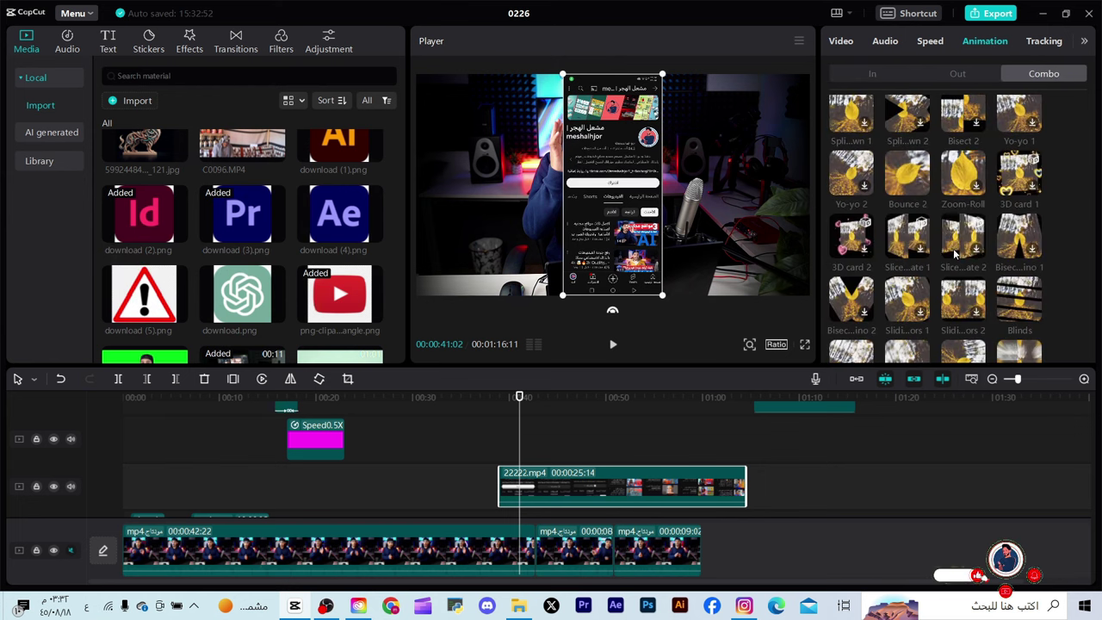
{"action": "scroll", "coordinate": [960, 237], "scroll_direction": "down", "scroll_amount": 3}
{"action": "left_click", "coordinate": [907, 152]}
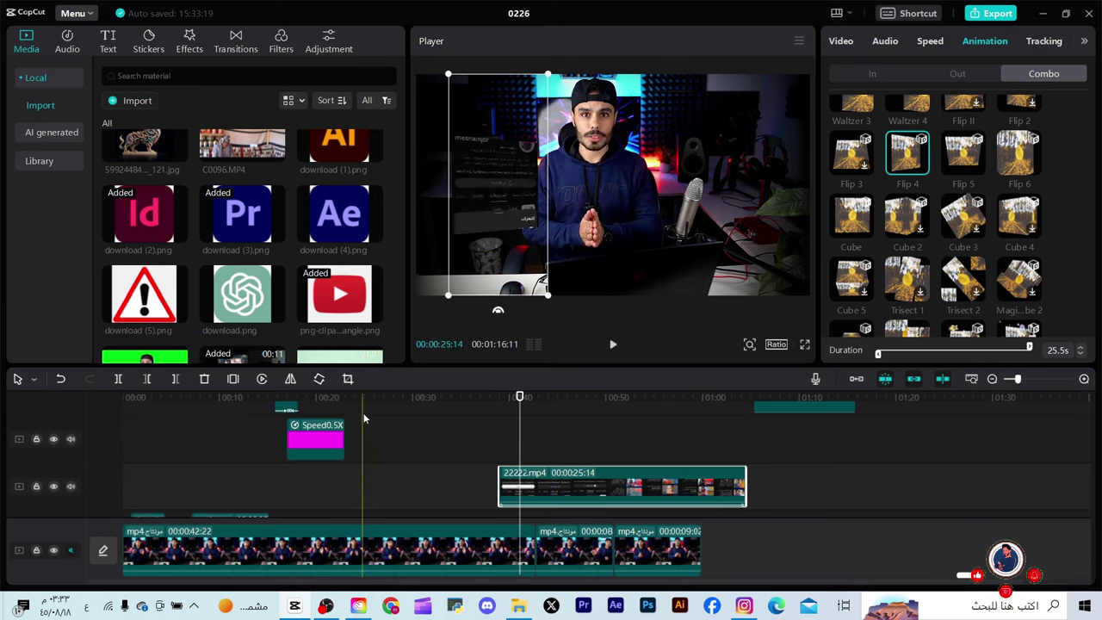
Step: Crop off the lower quarter of the phone recording with a free ratio, and enlarge it to about 111% at X -1071, Y 0
{"action": "left_click", "coordinate": [348, 379]}
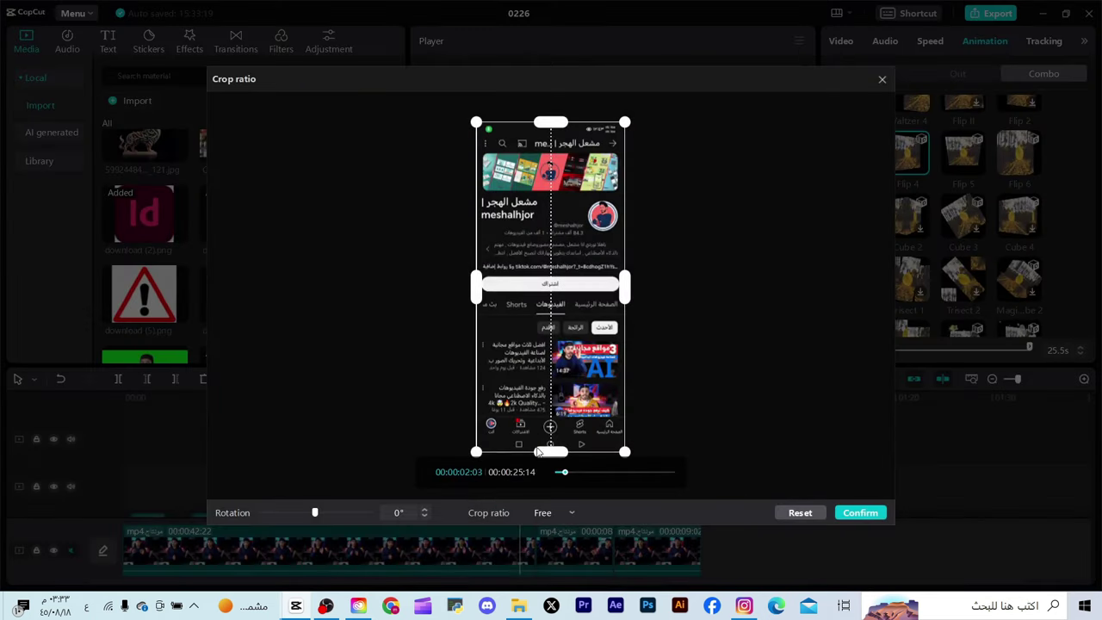
{"action": "left_click_drag", "start_coordinate": [538, 451], "coordinate": [547, 365]}
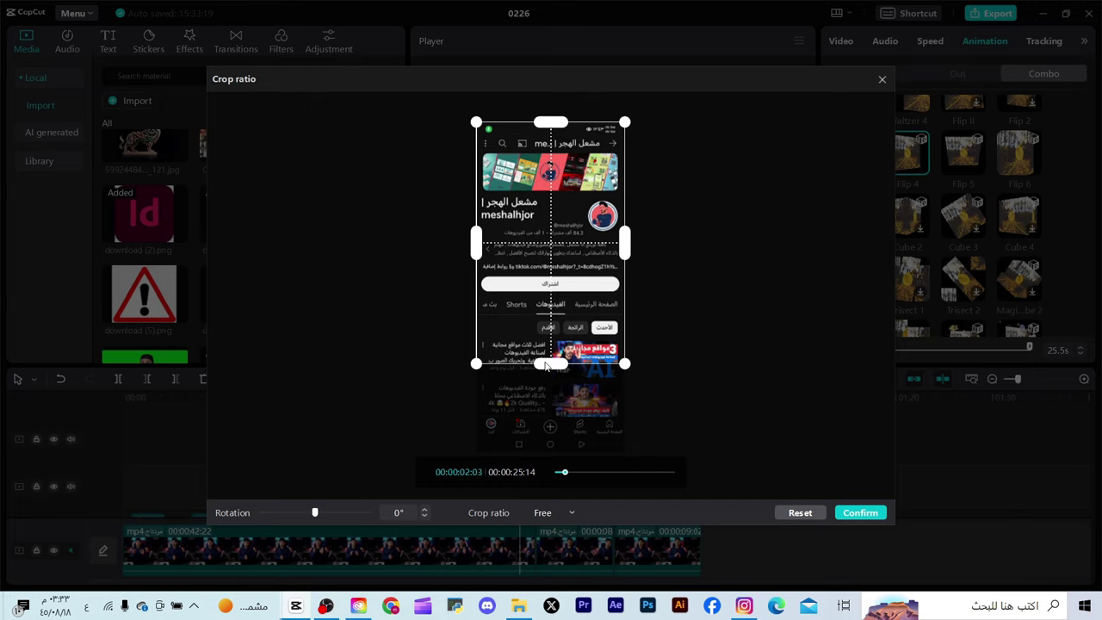
{"action": "left_click", "coordinate": [861, 513]}
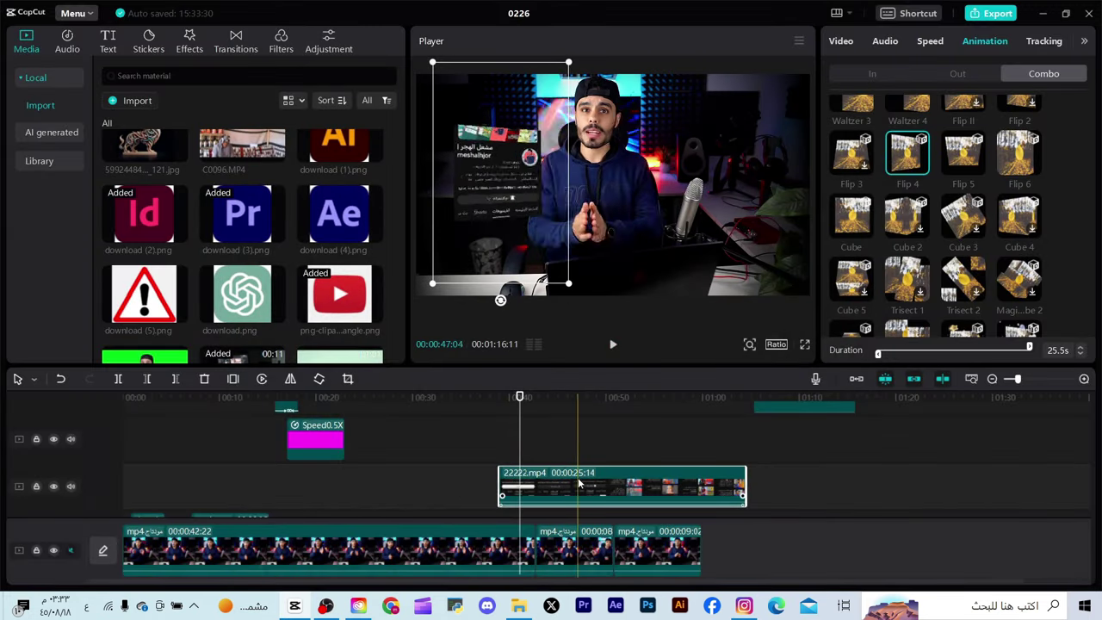
{"action": "left_click_drag", "start_coordinate": [571, 287], "coordinate": [593, 301]}
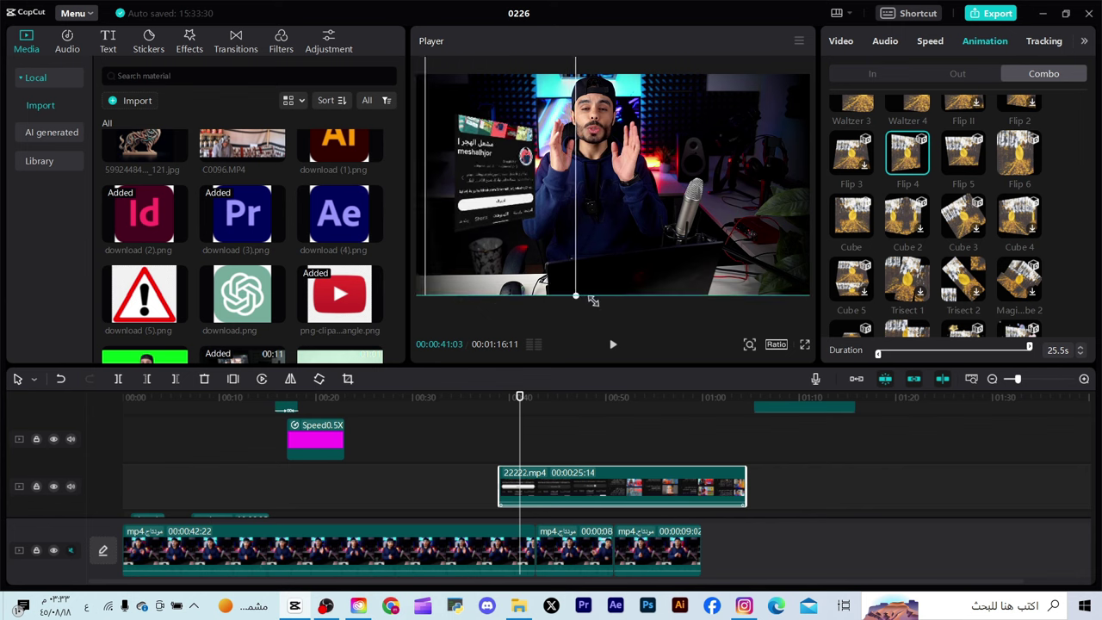
{"action": "left_click_drag", "start_coordinate": [515, 198], "coordinate": [518, 209]}
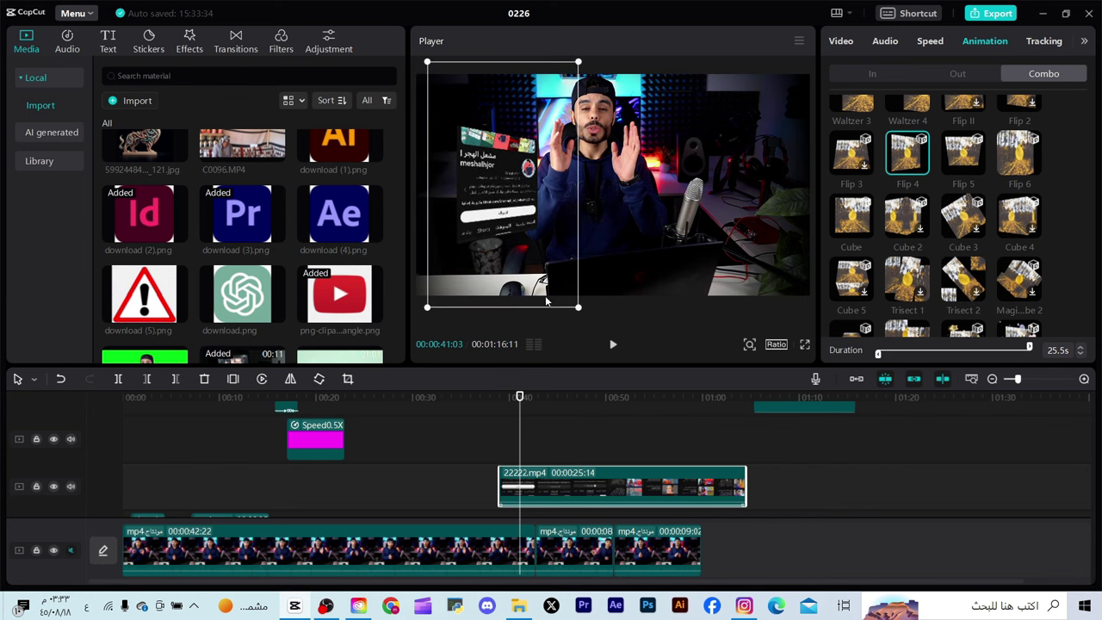
Step: Duplicate the second presenter clip onto the track above the phone recording and apply Auto cutout to the copy
{"action": "left_click", "coordinate": [562, 553]}
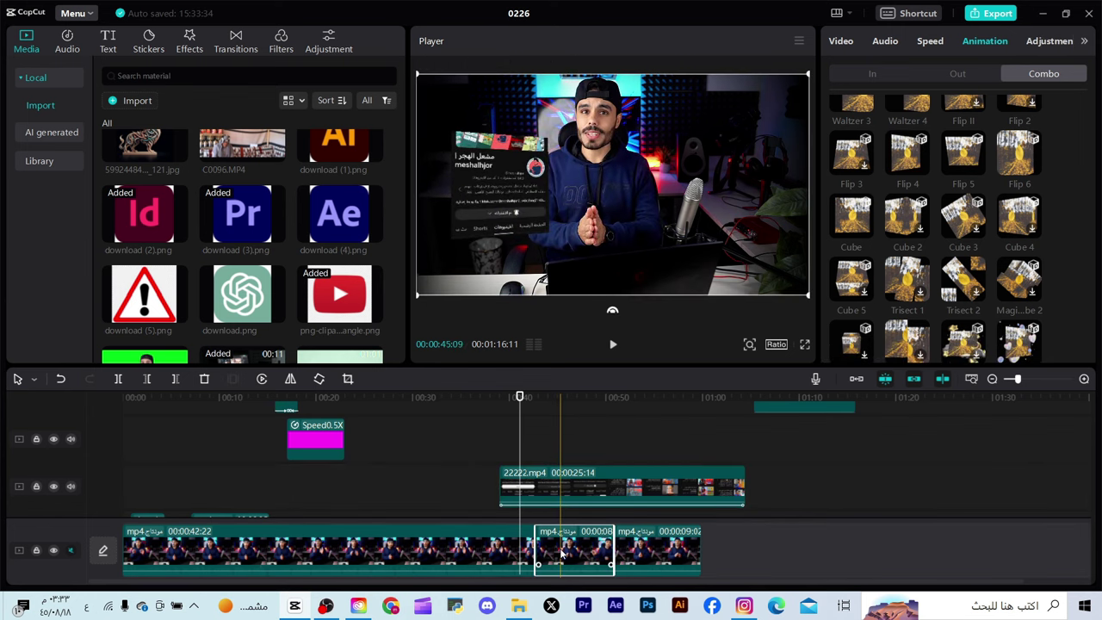
{"action": "key", "text": "ctrl+c"}
{"action": "key", "text": "ctrl+v"}
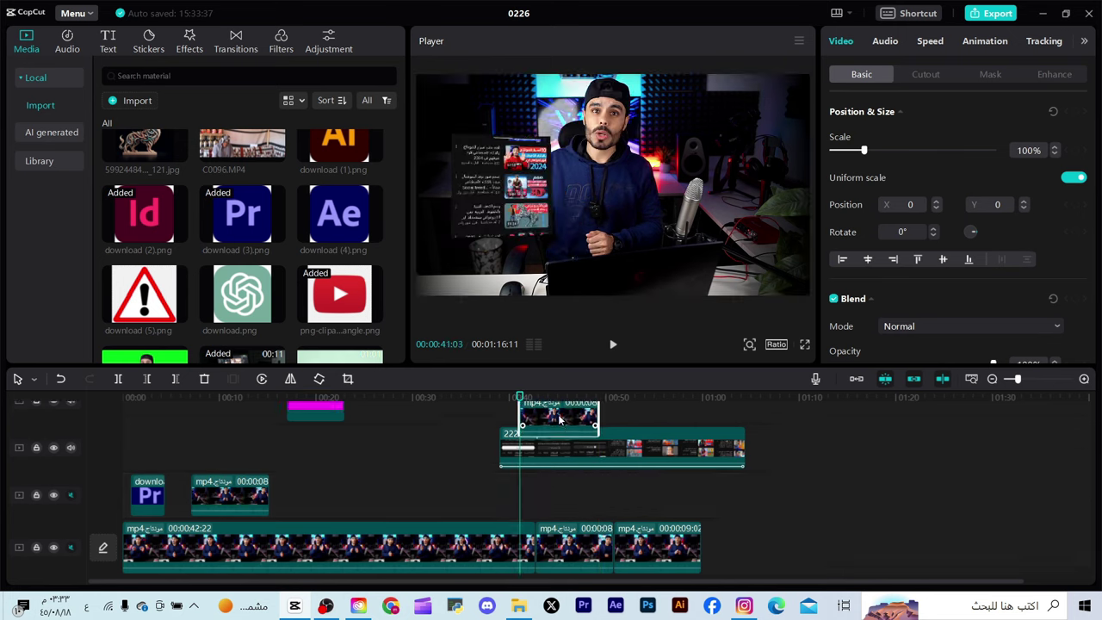
{"action": "left_click_drag", "start_coordinate": [568, 409], "coordinate": [571, 463]}
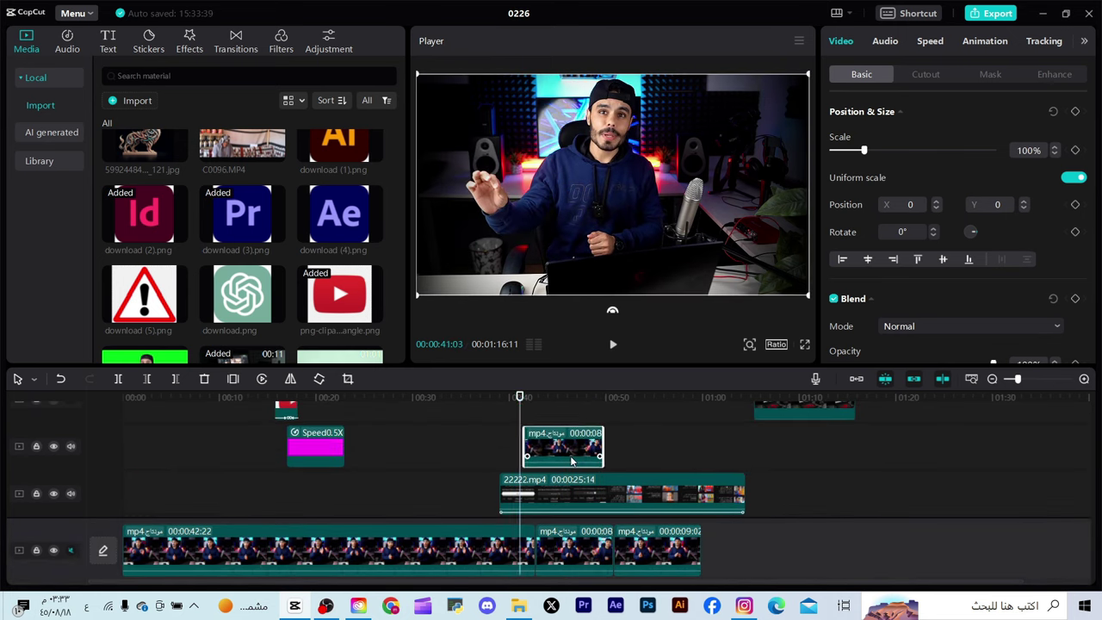
{"action": "left_click", "coordinate": [924, 75]}
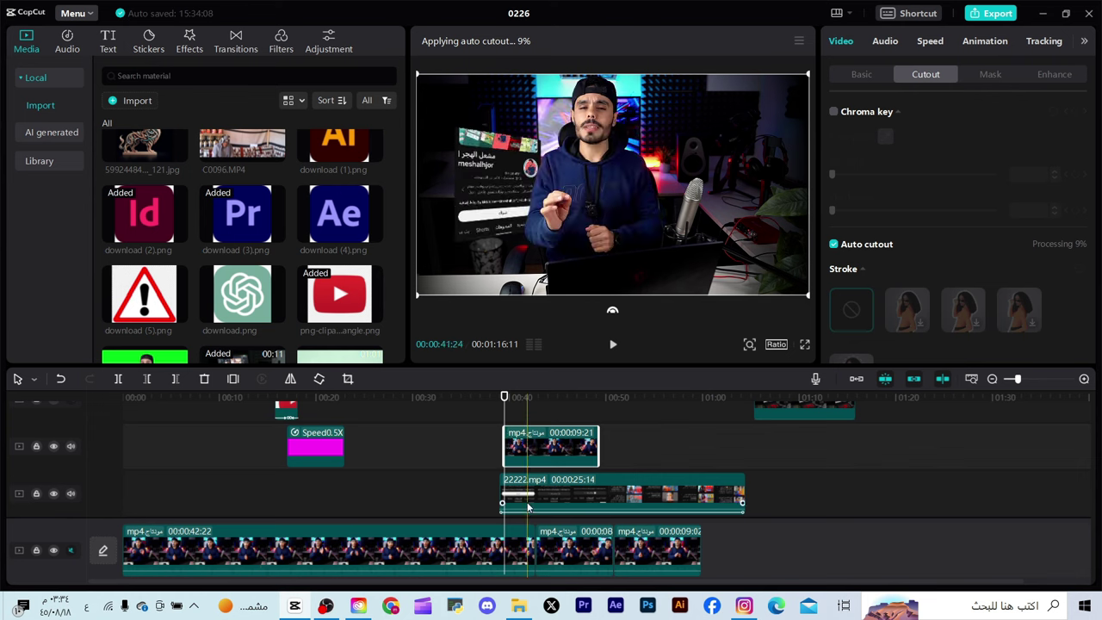
Step: Preview the animated phone recording behind the presenter cutout, stopping at about 00:45
{"action": "left_click", "coordinate": [528, 506]}
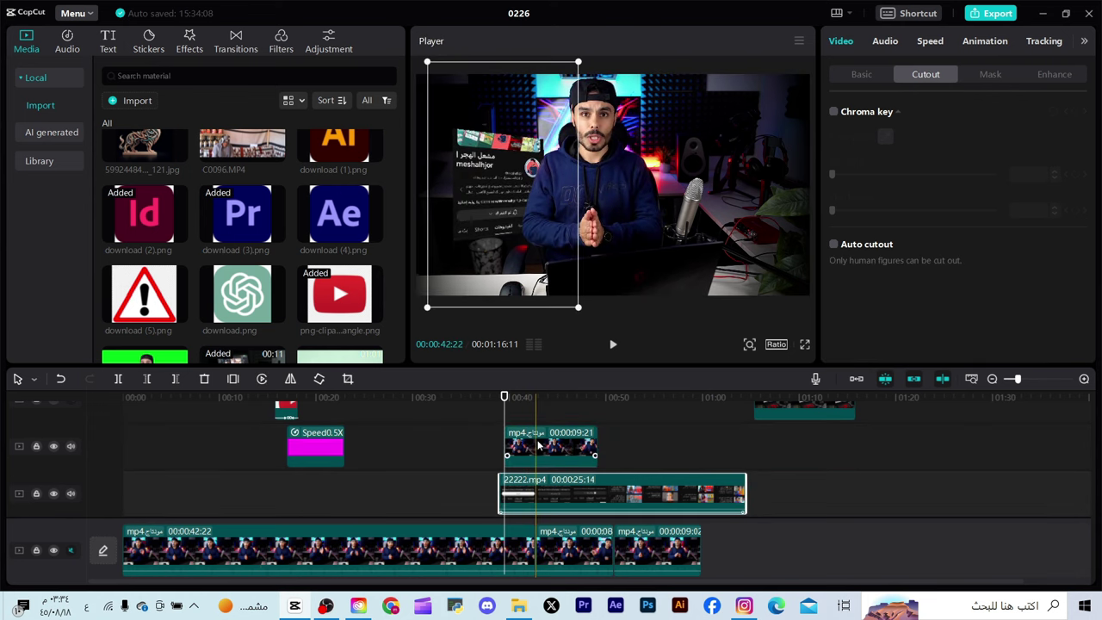
{"action": "key", "text": "space"}
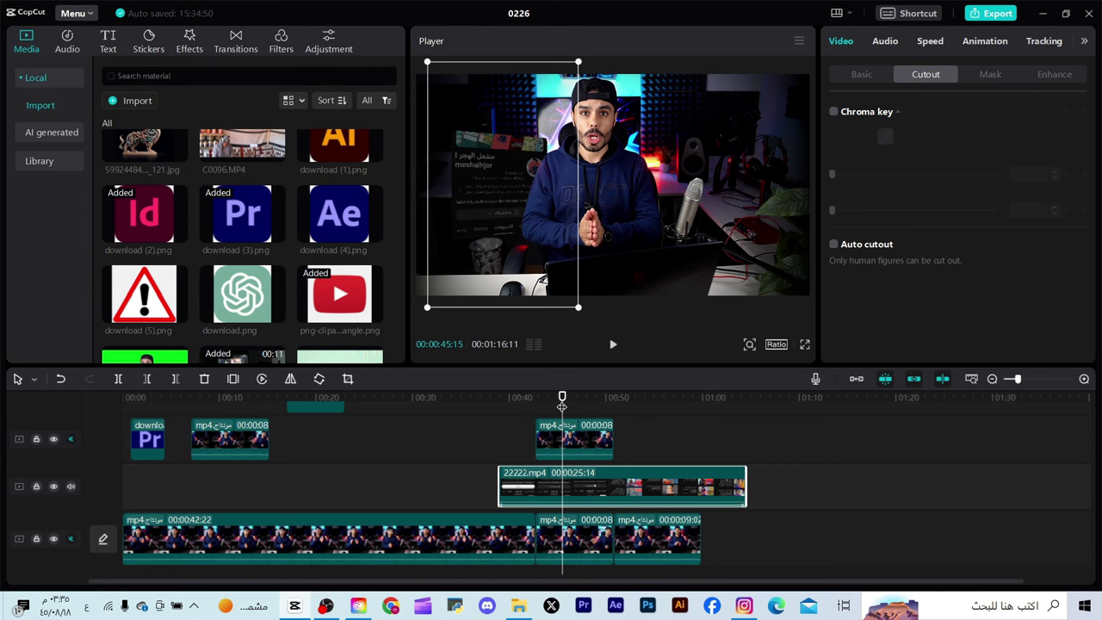
{"action": "mouse_move", "coordinate": [562, 405]}
{"action": "left_mouse_down"}
{"action": "mouse_move", "coordinate": [551, 405]}
{"action": "mouse_move", "coordinate": [582, 404]}
{"action": "mouse_move", "coordinate": [560, 405]}
{"action": "left_mouse_up"}
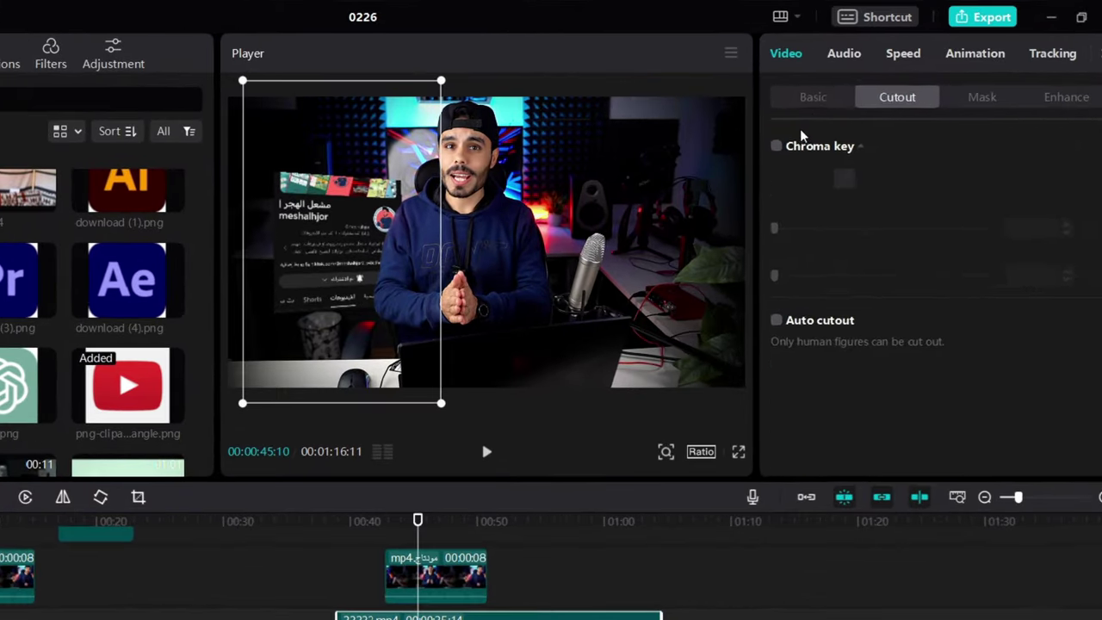
Step: Set the phone recording's blend mode to Screen and enlarge it to 147%
{"action": "left_click", "coordinate": [858, 76]}
{"action": "scroll", "coordinate": [818, 349], "scroll_direction": "down", "scroll_amount": 2}
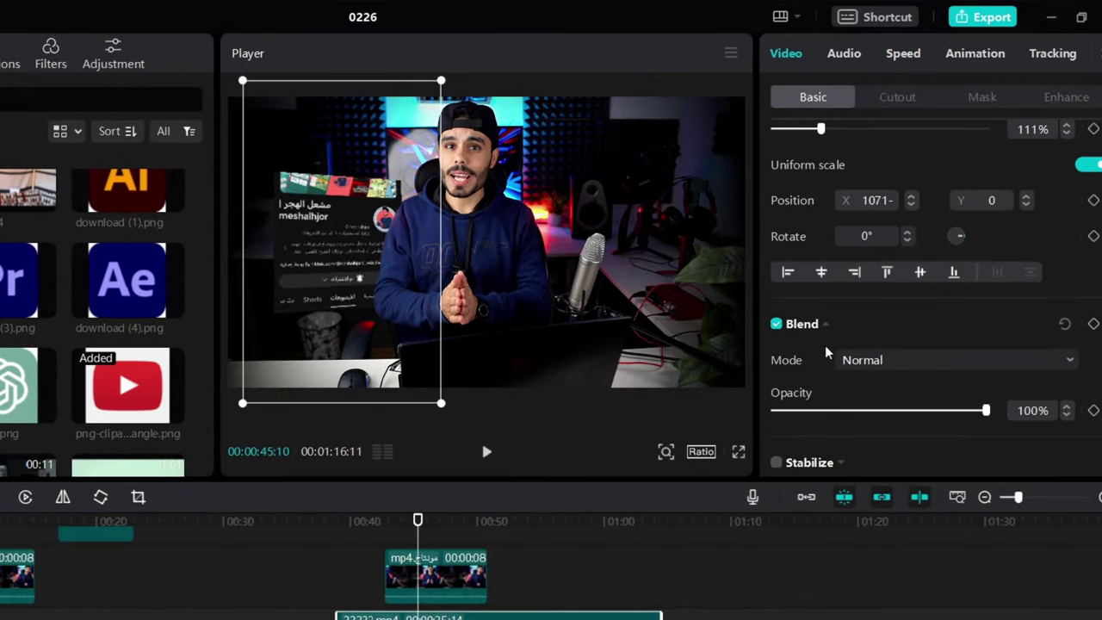
{"action": "left_click", "coordinate": [872, 362]}
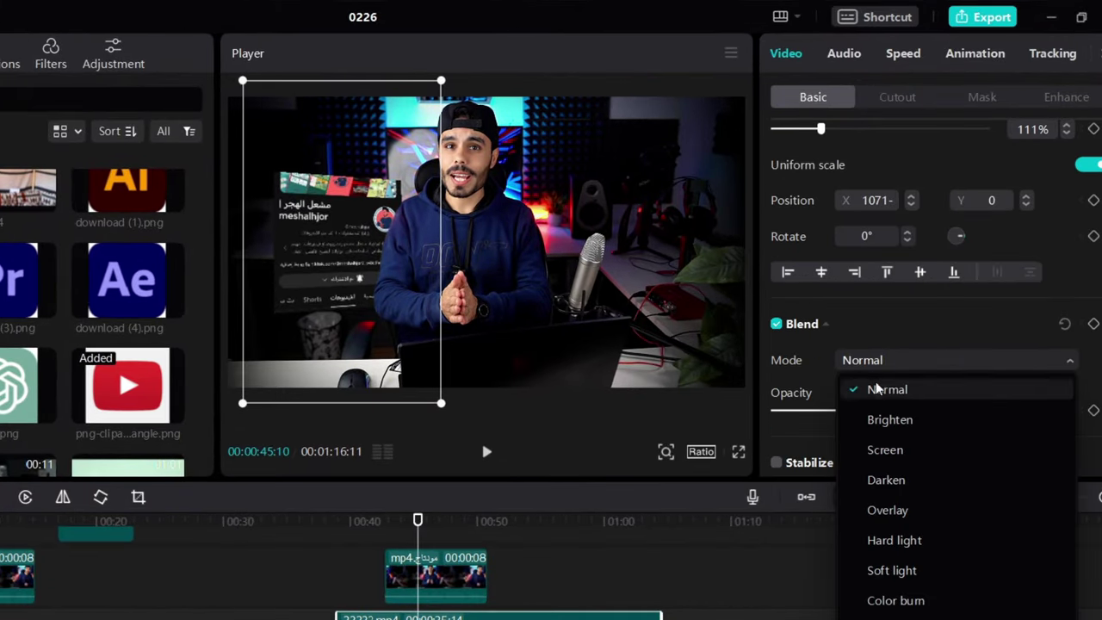
{"action": "left_click", "coordinate": [887, 451]}
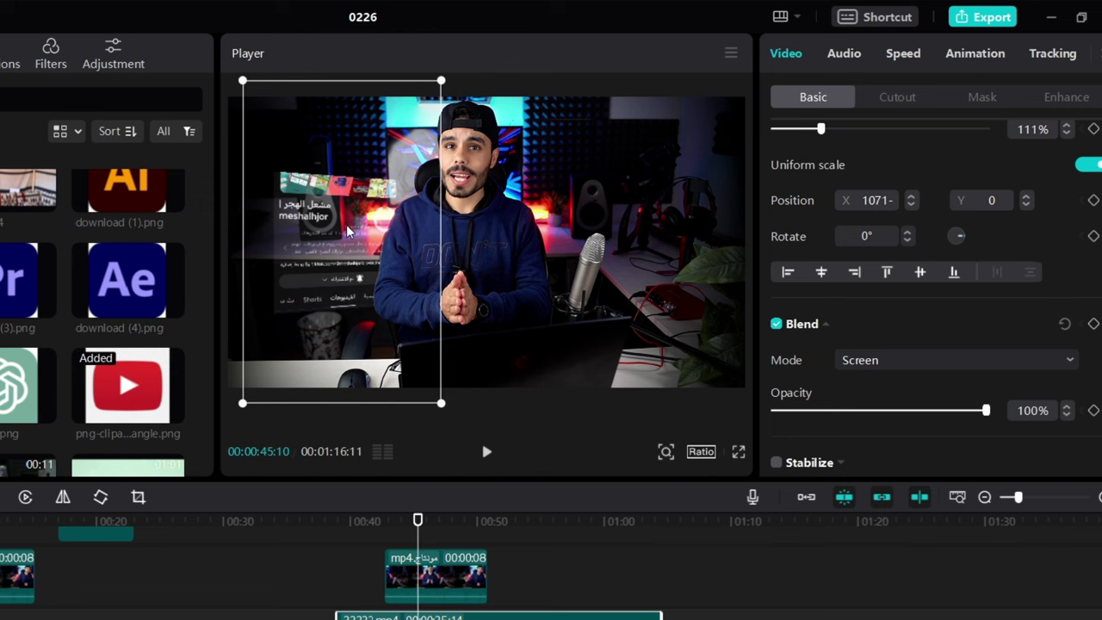
{"action": "left_click_drag", "start_coordinate": [442, 78], "coordinate": [481, 40]}
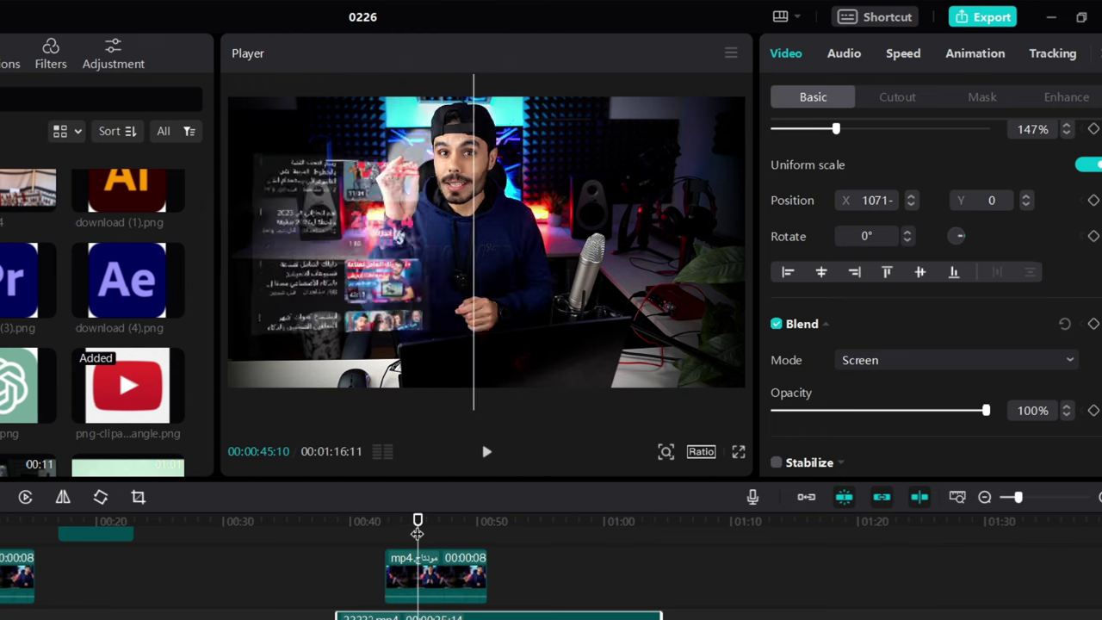
Step: Play the screen-blended phone recording behind the presenter from about 00:43 to 00:50 to check how it looks
{"action": "left_click_drag", "start_coordinate": [418, 534], "coordinate": [397, 533]}
{"action": "key", "text": "space"}
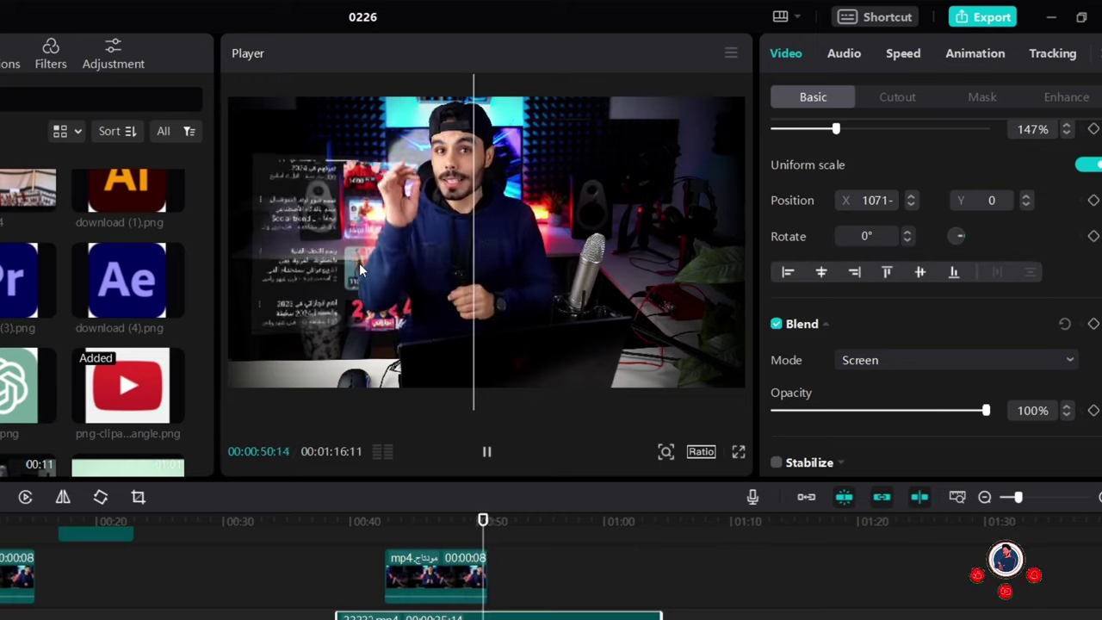
{"action": "key", "text": "space"}
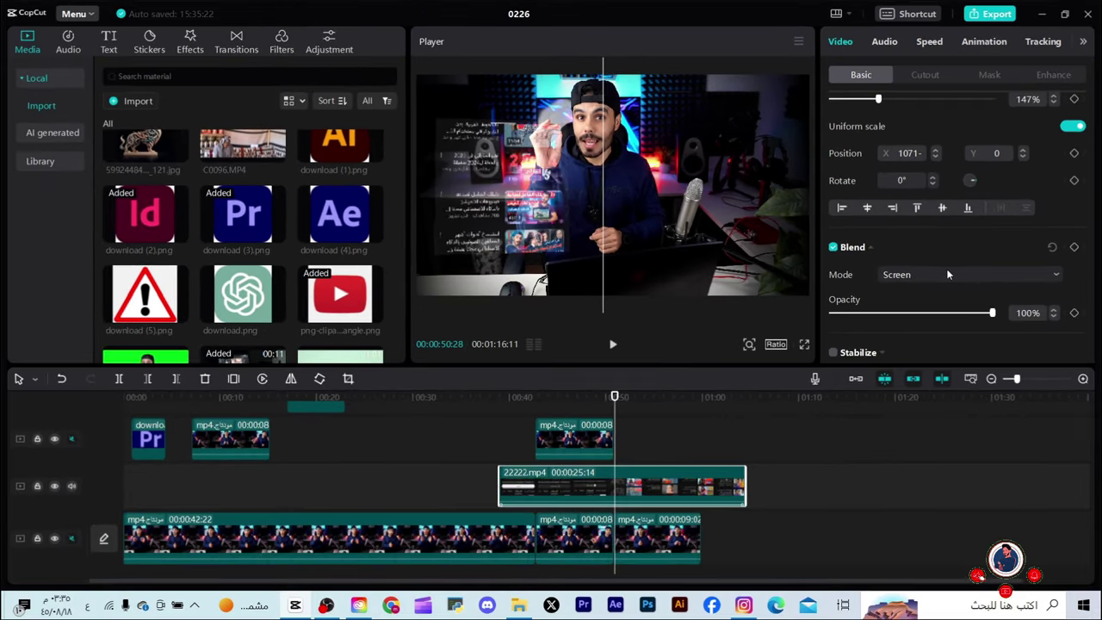
{"action": "left_click", "coordinate": [954, 325]}
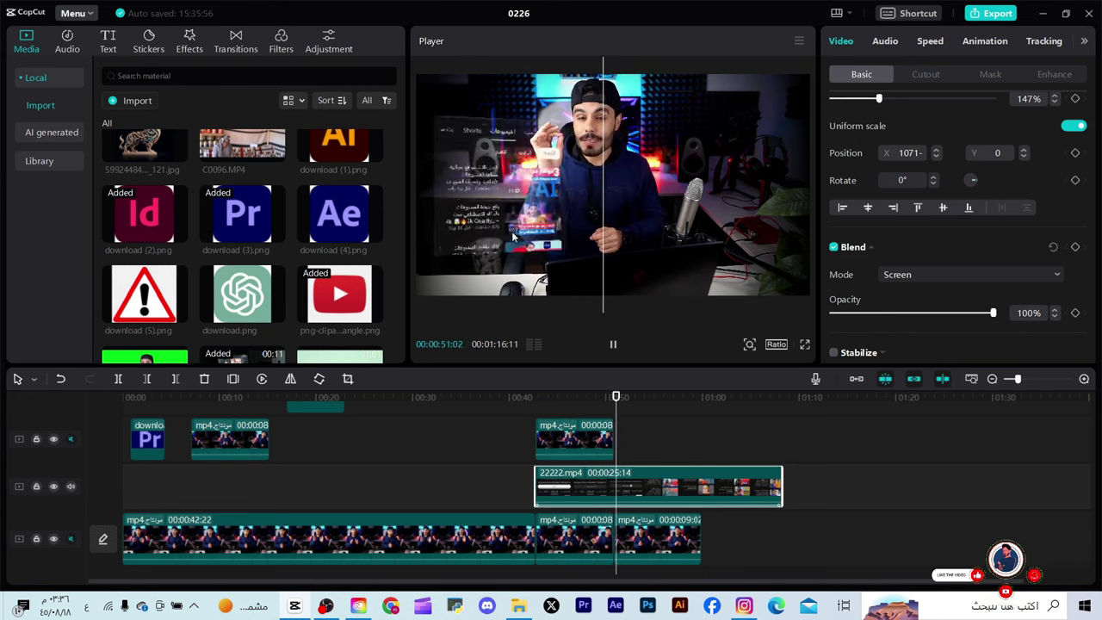
Step: Extend the presenter cutout clip to 00:00:17:05, level with the end of the main footage, and play the result from about 00:46
{"action": "left_click_drag", "start_coordinate": [613, 441], "coordinate": [702, 441]}
{"action": "left_click_drag", "start_coordinate": [628, 399], "coordinate": [571, 399]}
{"action": "key", "text": "space"}
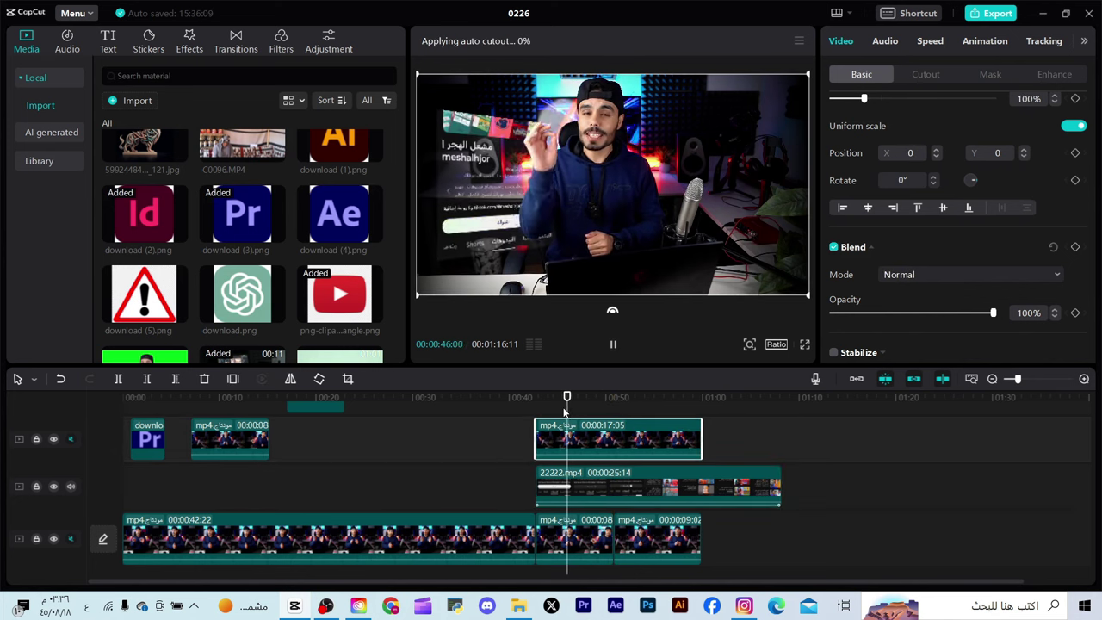